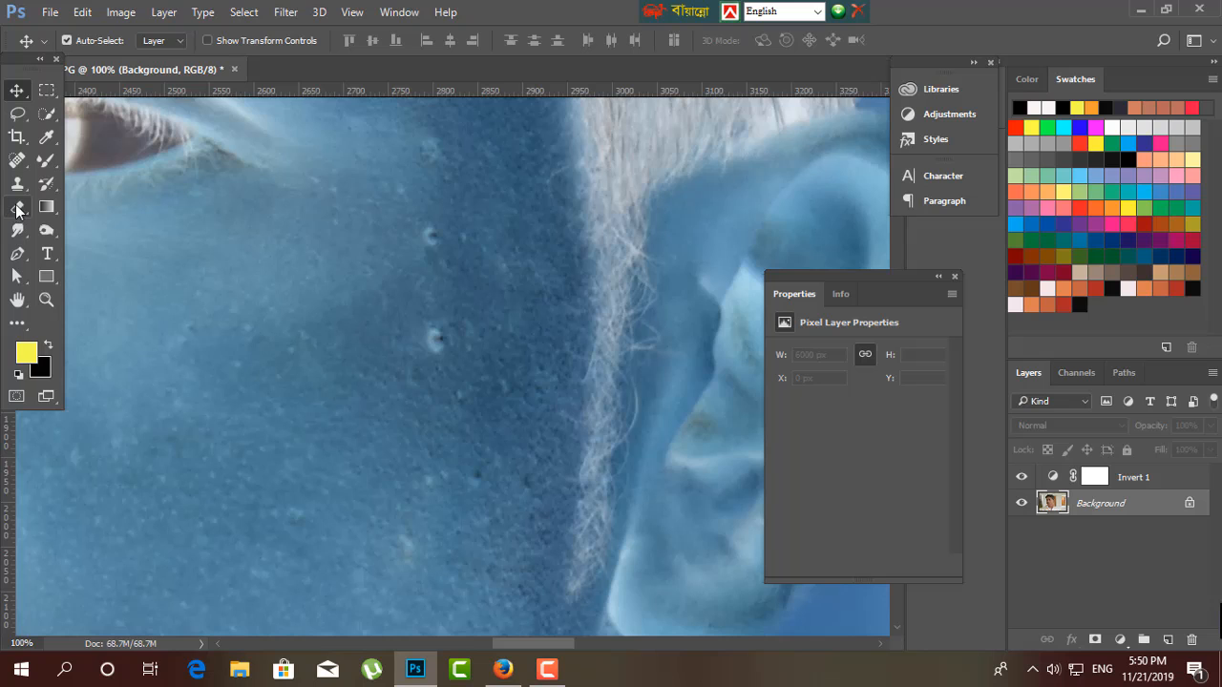
Remove the blemishes on the cheek beside the sideburn and on the temple near the eye with the Spot Healing Brush.
{"action": "left_click", "coordinate": [16, 160]}
{"action": "left_click_drag", "start_coordinate": [435, 340], "coordinate": [425, 363]}
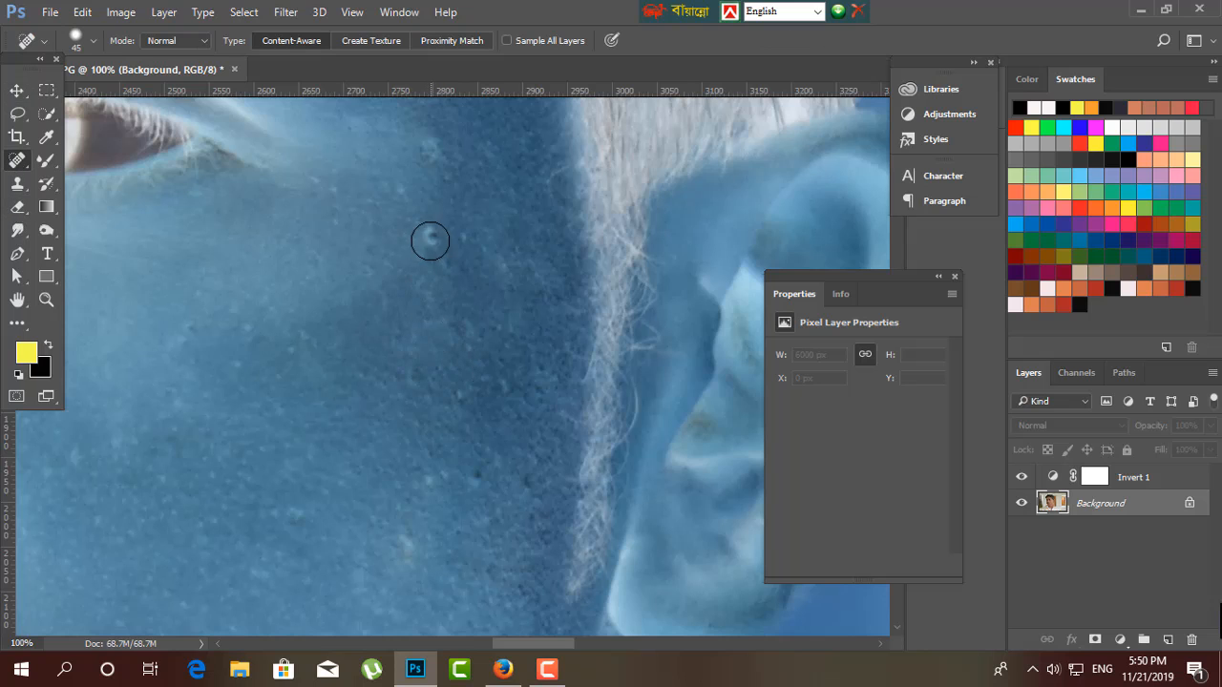
{"action": "left_click_drag", "start_coordinate": [445, 267], "coordinate": [450, 331]}
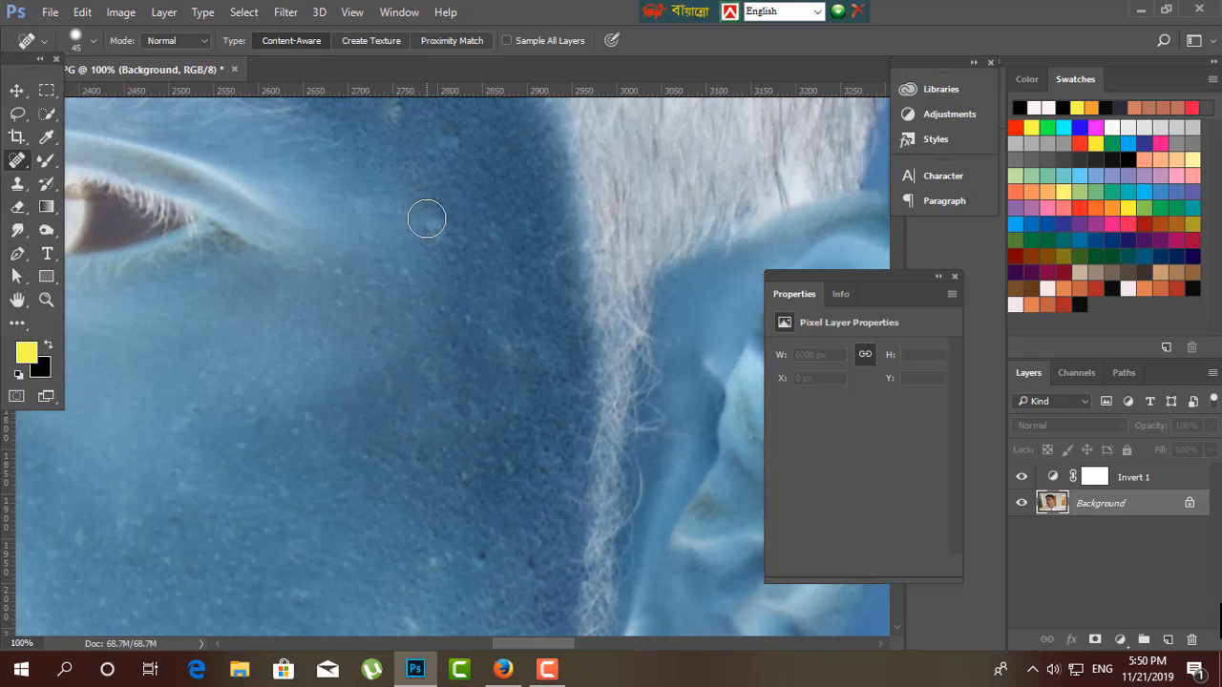
{"action": "left_click_drag", "start_coordinate": [443, 253], "coordinate": [443, 372]}
{"action": "left_click", "coordinate": [450, 270]}
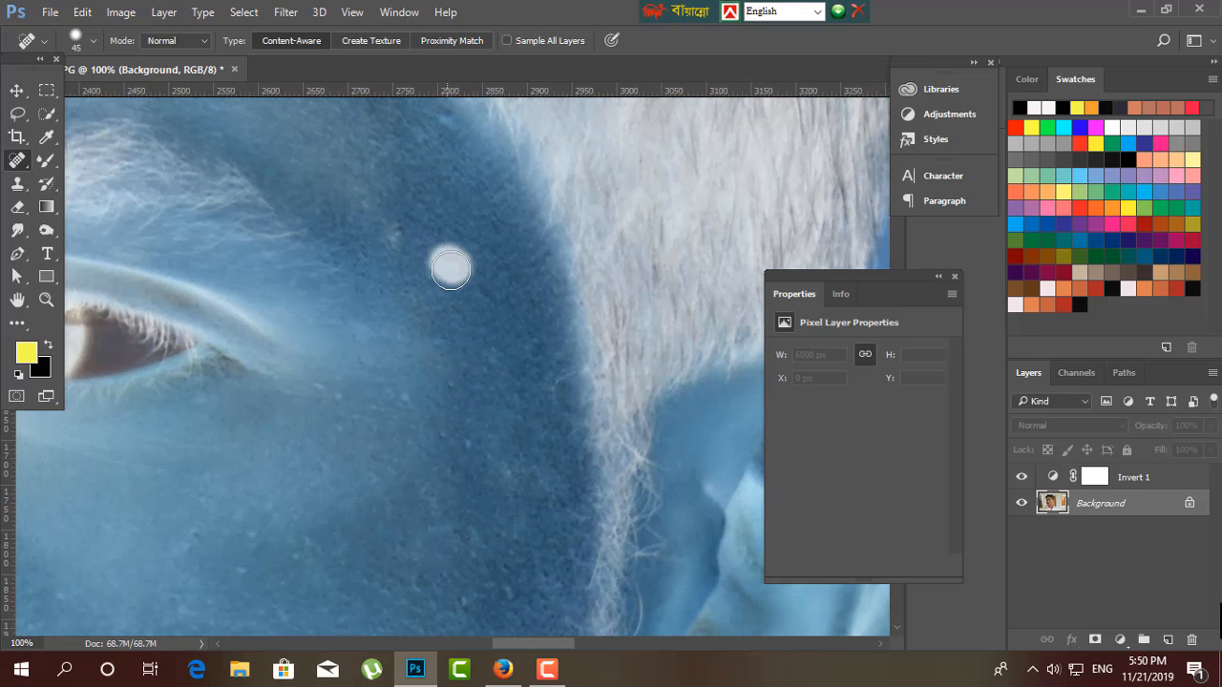
{"action": "left_click", "coordinate": [392, 222]}
Heal the remaining dark and light spots on the cheek in front of the ear.
{"action": "left_click_drag", "start_coordinate": [453, 187], "coordinate": [487, 406]}
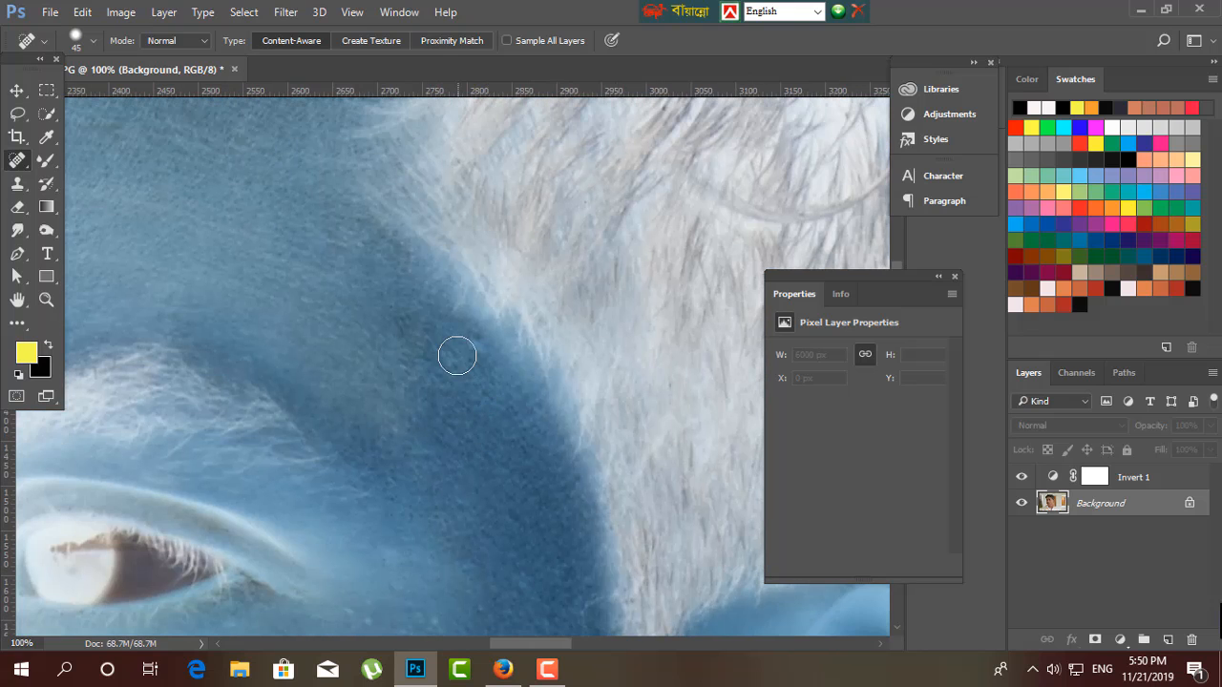
{"action": "left_click_drag", "start_coordinate": [475, 477], "coordinate": [462, 89]}
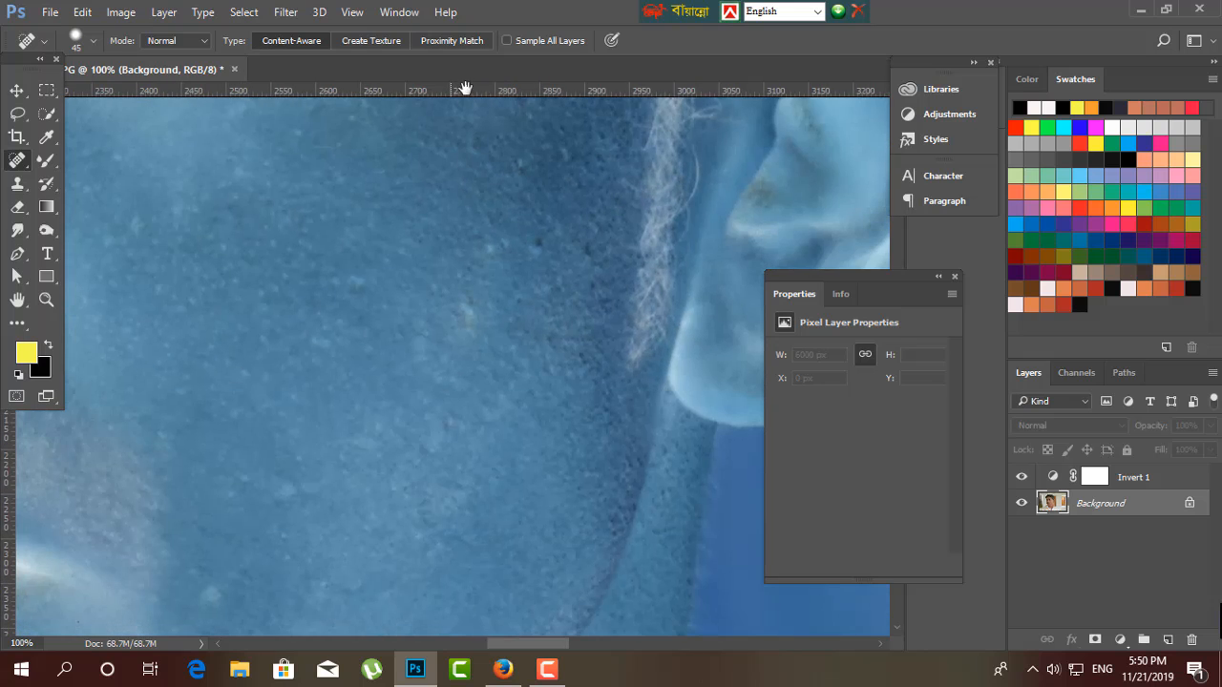
{"action": "left_click", "coordinate": [538, 245]}
{"action": "left_click_drag", "start_coordinate": [477, 327], "coordinate": [384, 401]}
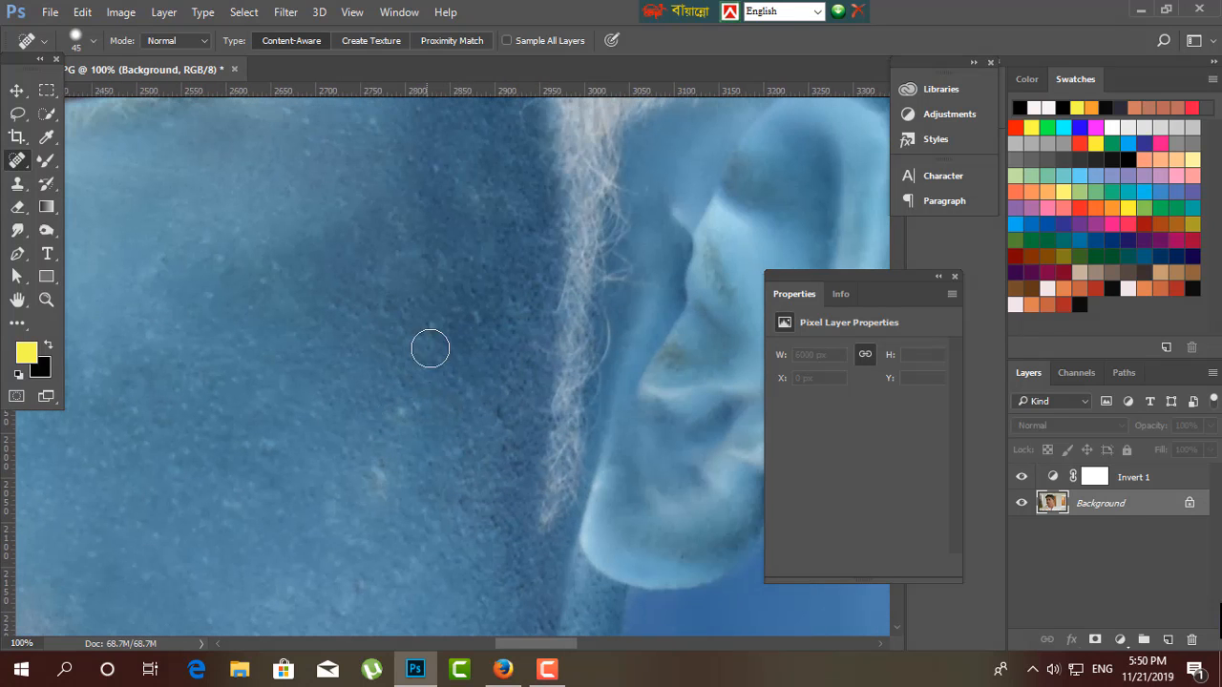
{"action": "left_click", "coordinate": [475, 309]}
{"action": "key", "text": "ctrl+minus"}
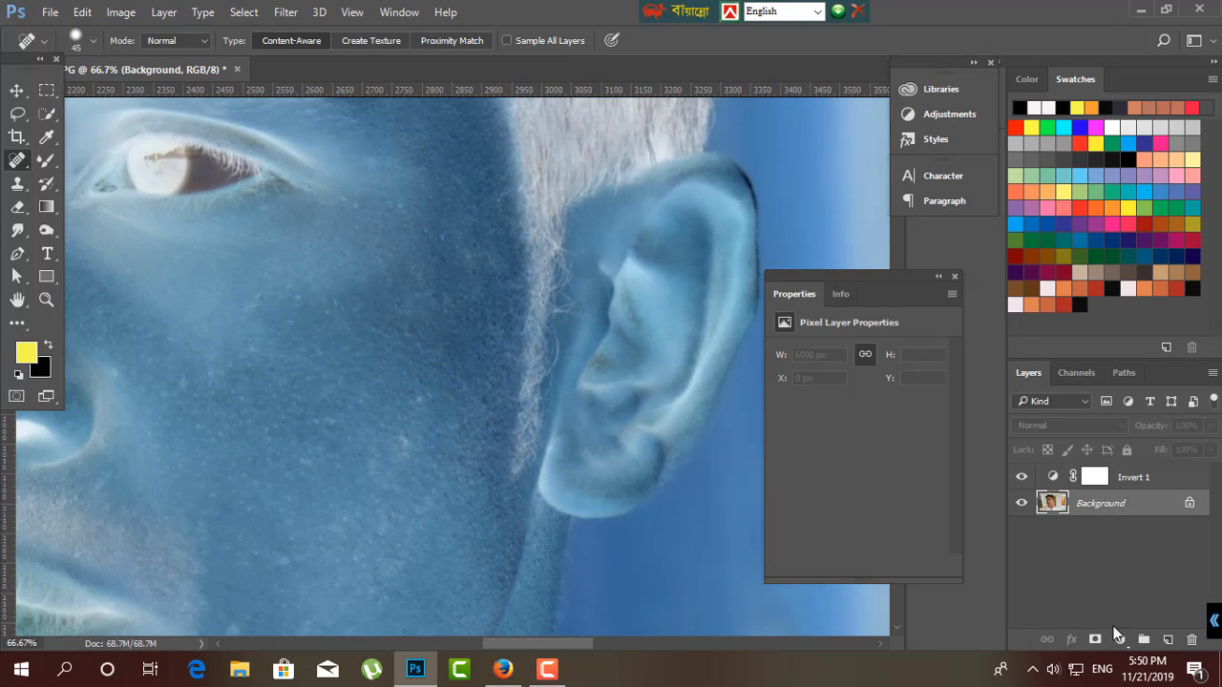
Heal the spots on the lower cheek beside the mouth and on the chin.
{"action": "left_click_drag", "start_coordinate": [321, 451], "coordinate": [439, 289]}
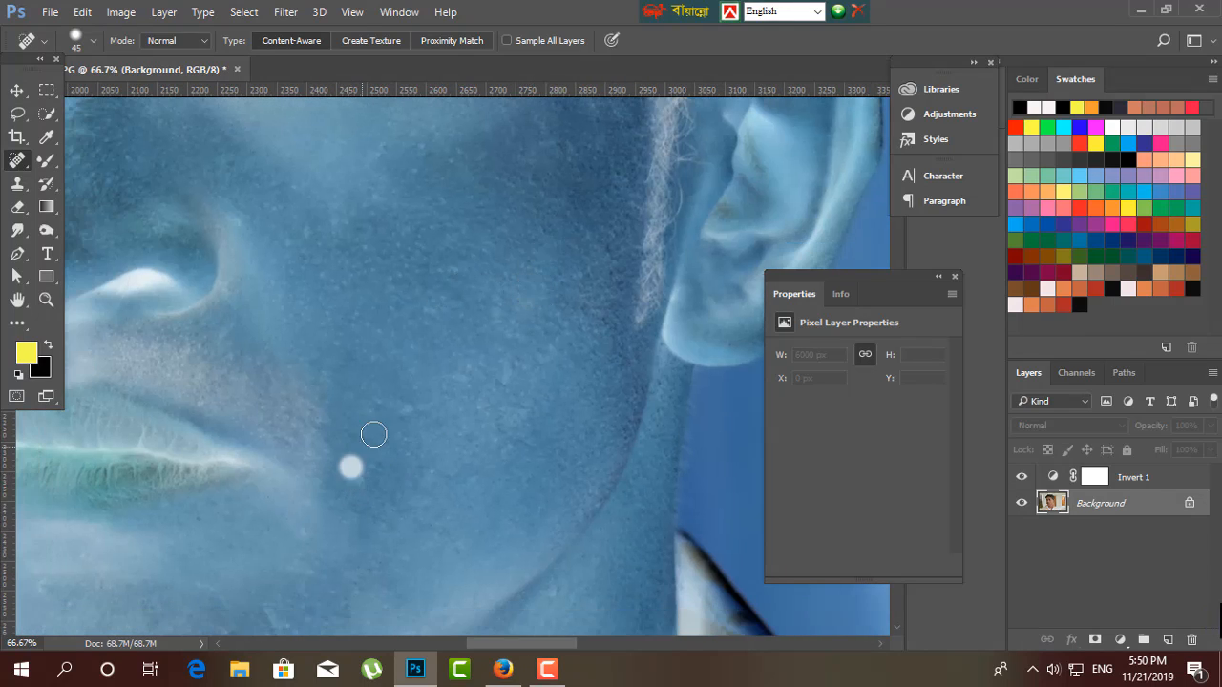
{"action": "left_click_drag", "start_coordinate": [334, 429], "coordinate": [517, 370]}
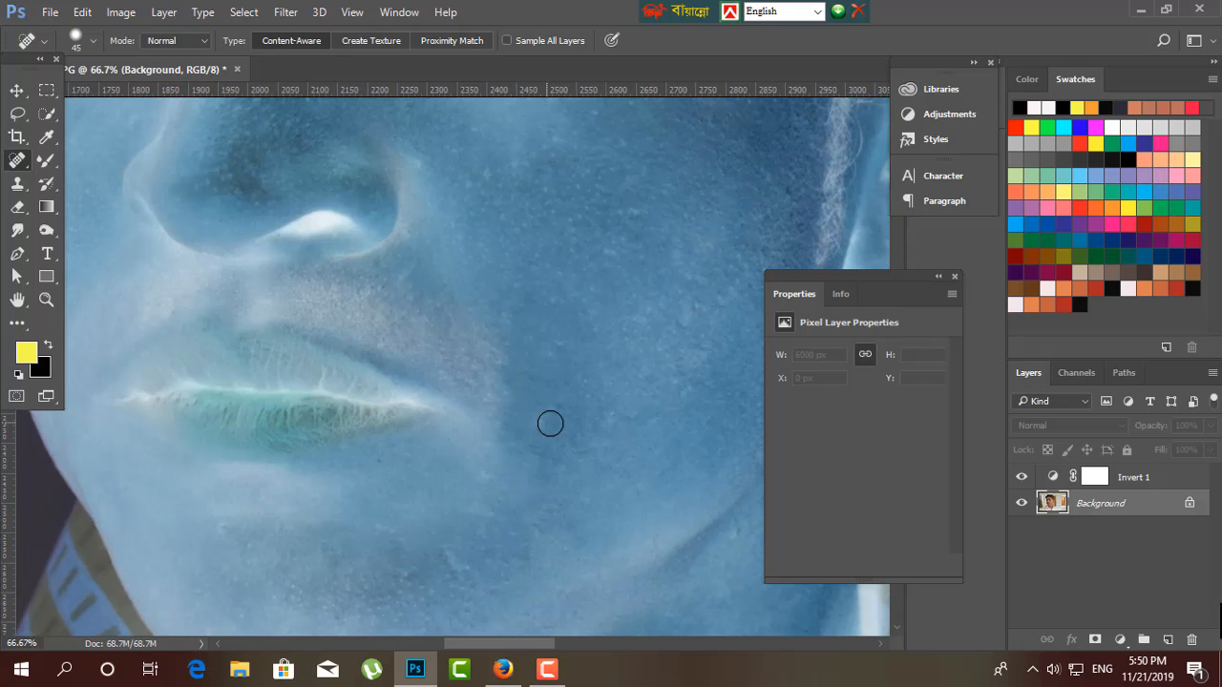
{"action": "left_click", "coordinate": [538, 421]}
{"action": "left_click_drag", "start_coordinate": [386, 356], "coordinate": [493, 272]}
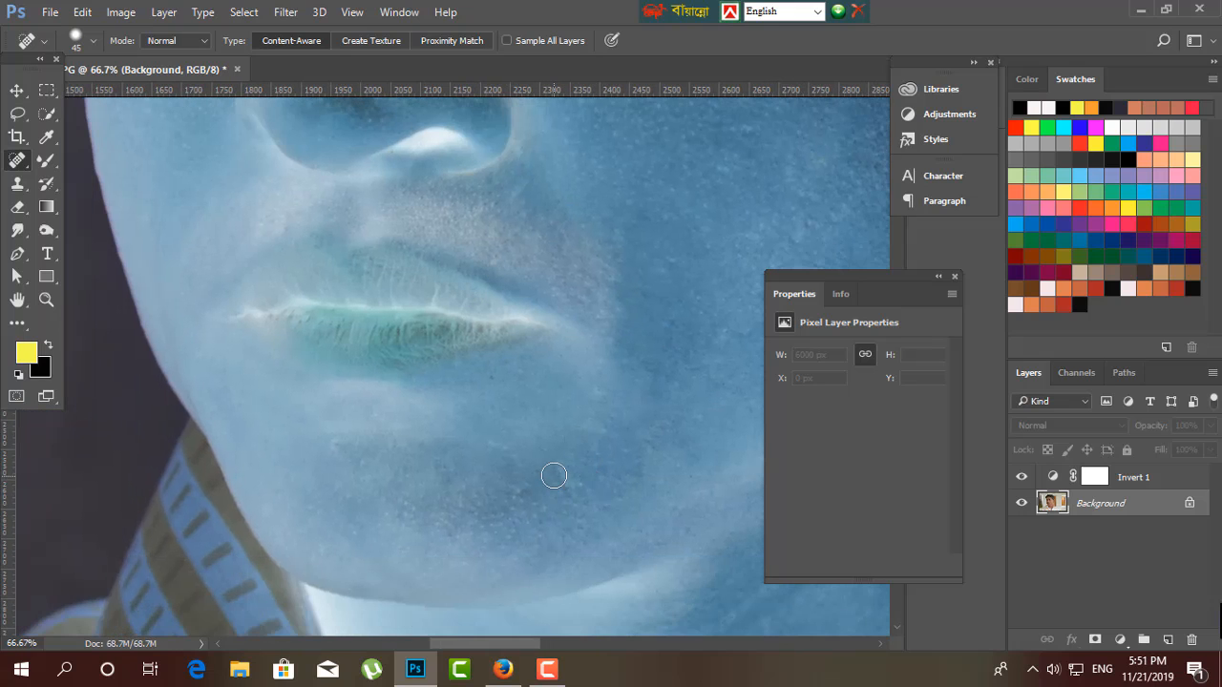
{"action": "left_click_drag", "start_coordinate": [553, 475], "coordinate": [579, 501]}
Inspect the face from the chin up to the forehead for remaining blemishes.
{"action": "key", "text": "ctrl+minus"}
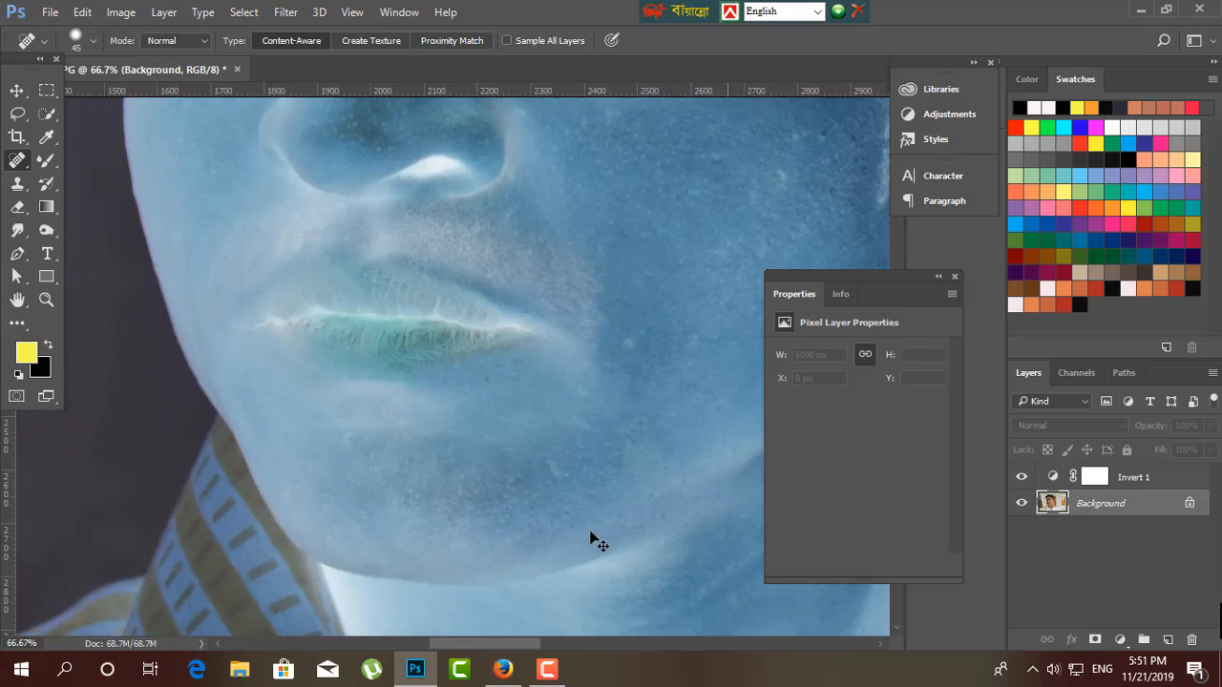
{"action": "key", "text": "ctrl+minus"}
{"action": "left_click_drag", "start_coordinate": [505, 443], "coordinate": [537, 616]}
{"action": "left_click_drag", "start_coordinate": [480, 369], "coordinate": [480, 474]}
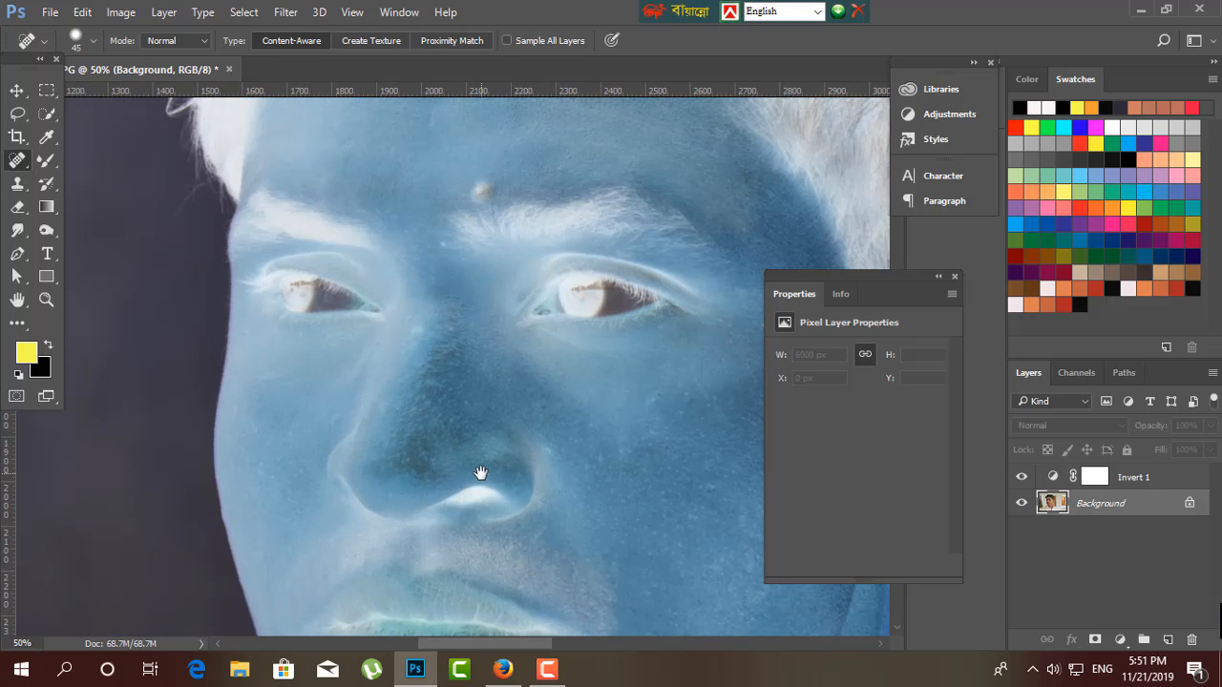
{"action": "left_click_drag", "start_coordinate": [419, 326], "coordinate": [417, 329]}
{"action": "key", "text": "ctrl+minus"}
{"action": "left_click_drag", "start_coordinate": [506, 287], "coordinate": [441, 410]}
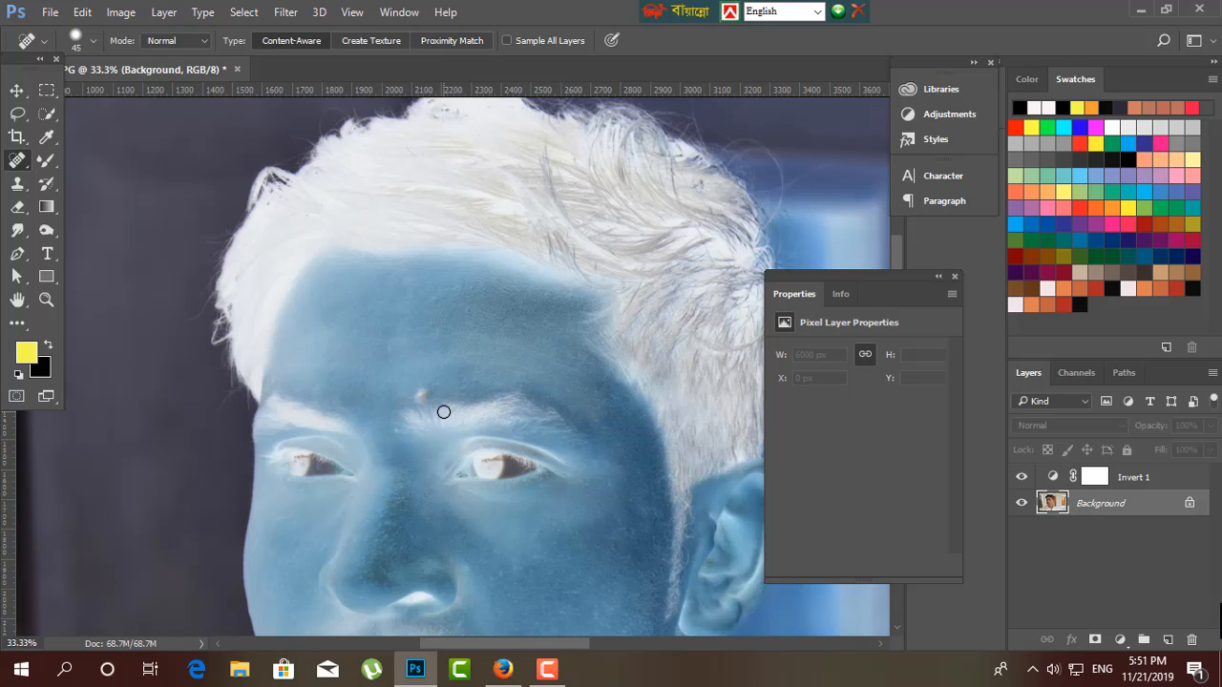
{"action": "key", "text": "ctrl+plus"}
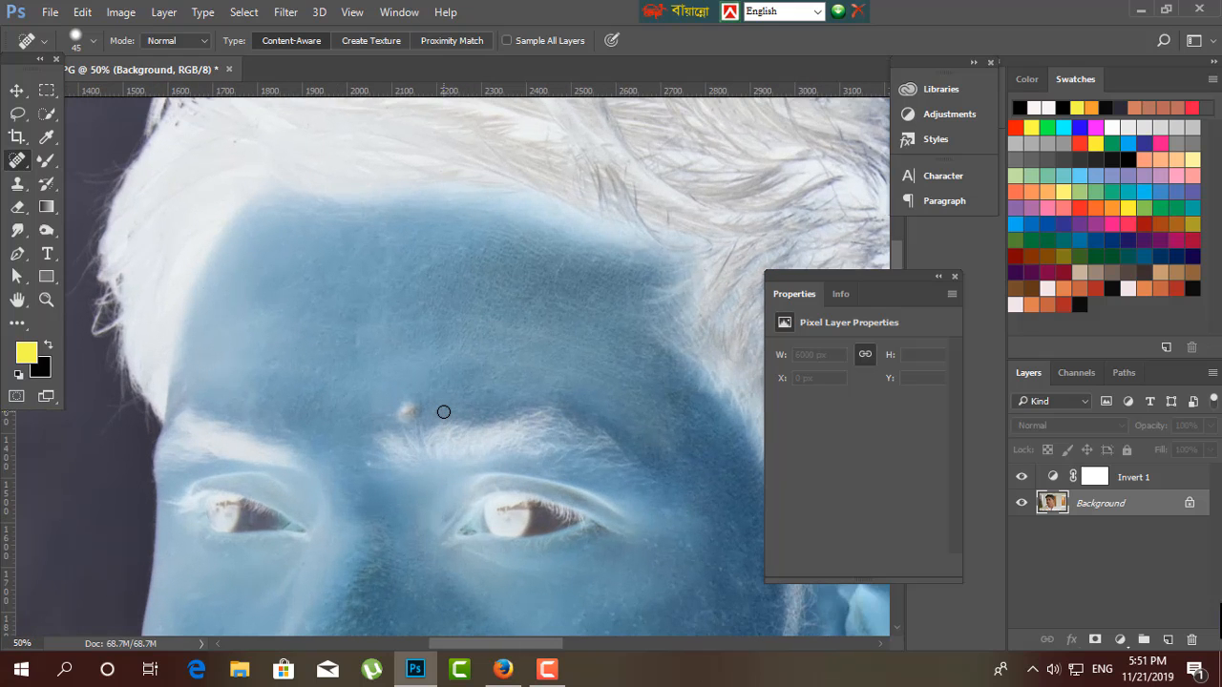
{"action": "left_click_drag", "start_coordinate": [541, 460], "coordinate": [418, 384]}
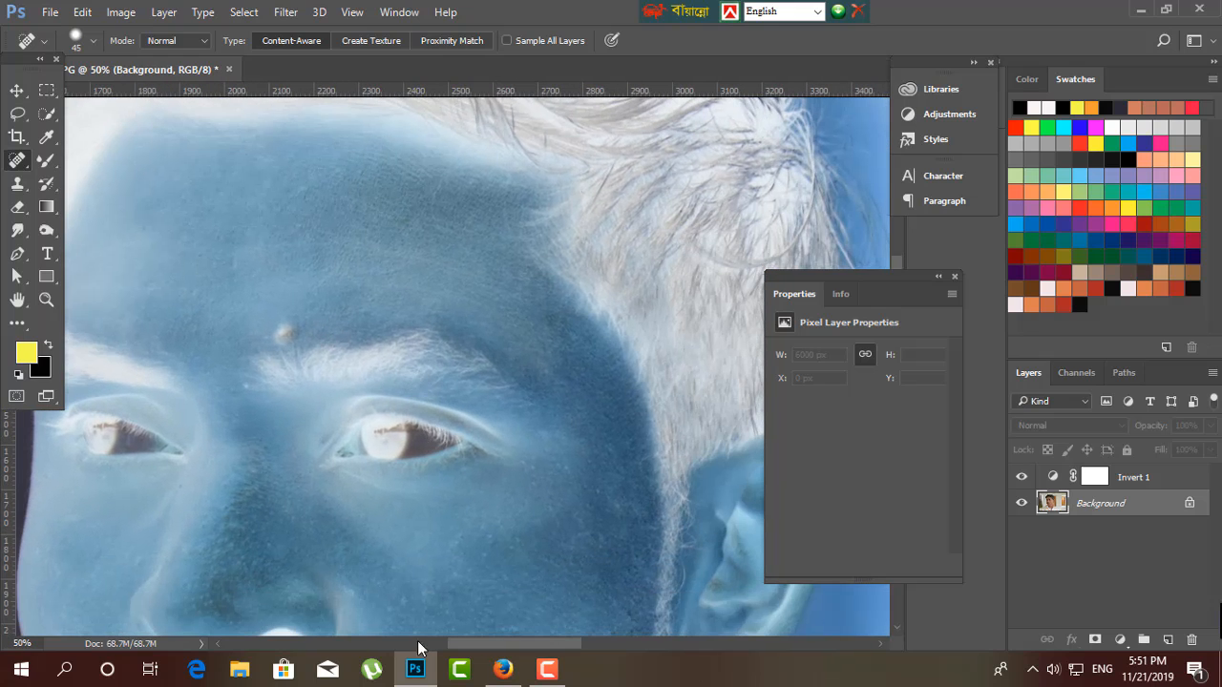
Sample the skin tone with the Mixer Brush at size 150 and smooth the forehead skin above the eyebrow.
{"action": "left_click", "coordinate": [45, 163]}
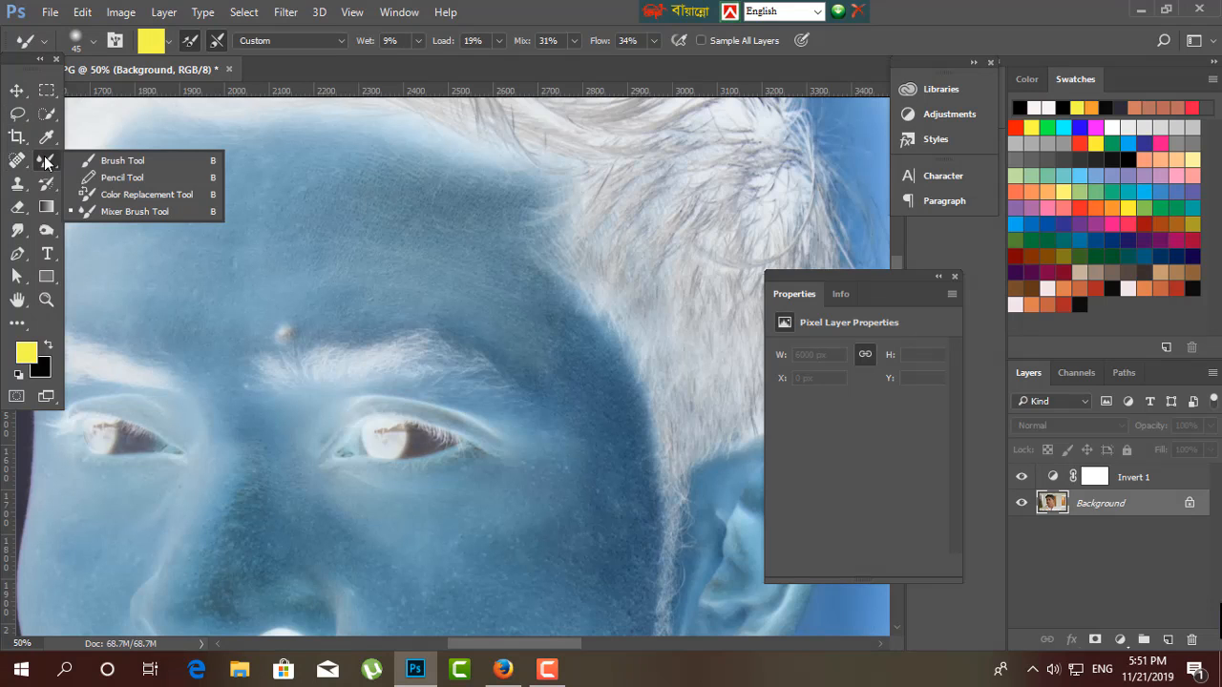
{"action": "left_click", "coordinate": [122, 210]}
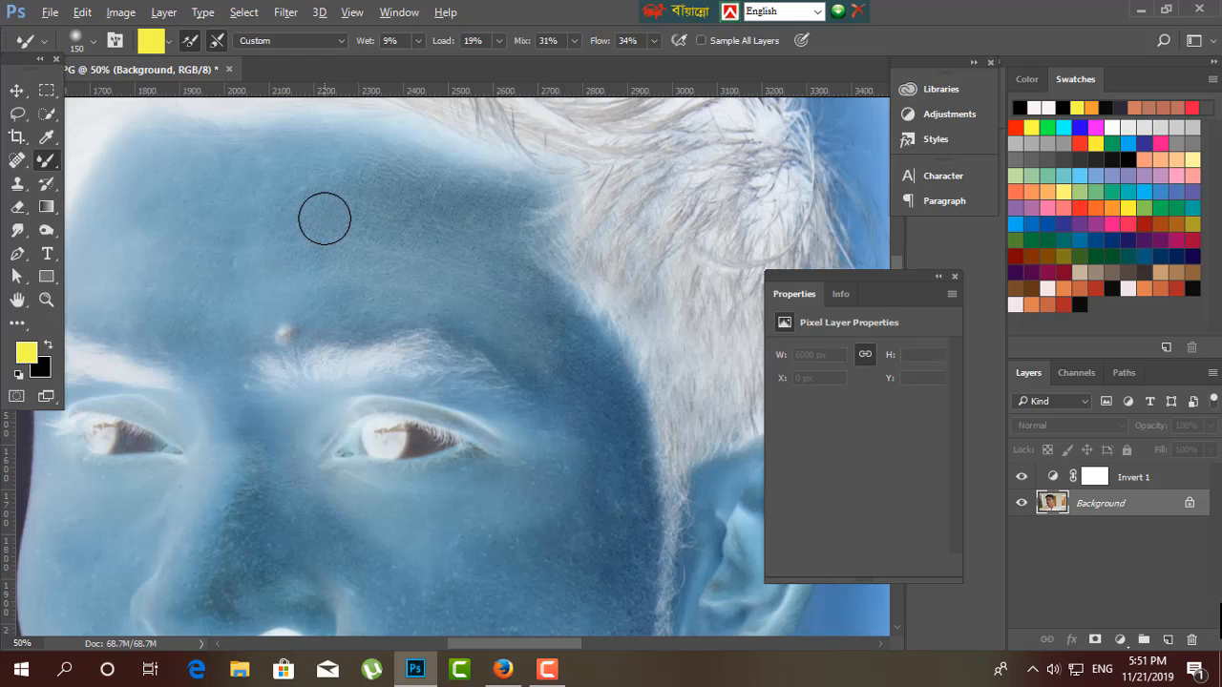
{"action": "left_click", "coordinate": [324, 219], "text": "alt"}
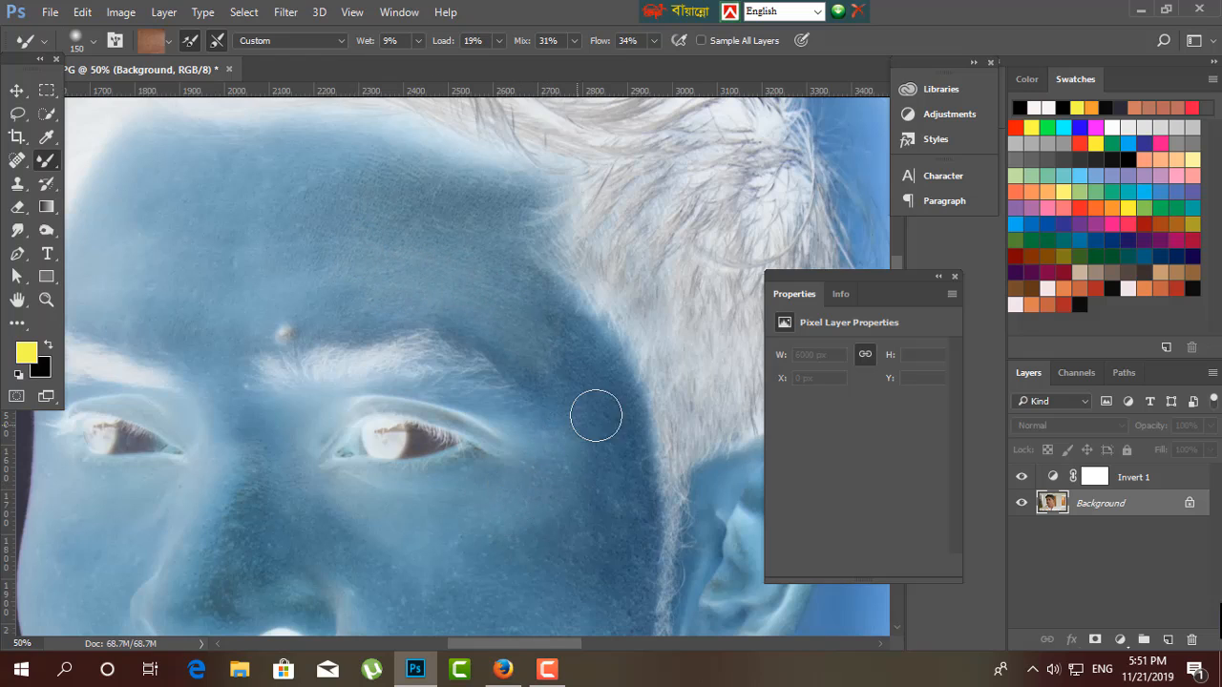
{"action": "left_click", "coordinate": [560, 526], "text": "alt"}
{"action": "left_click_drag", "start_coordinate": [469, 272], "coordinate": [330, 235]}
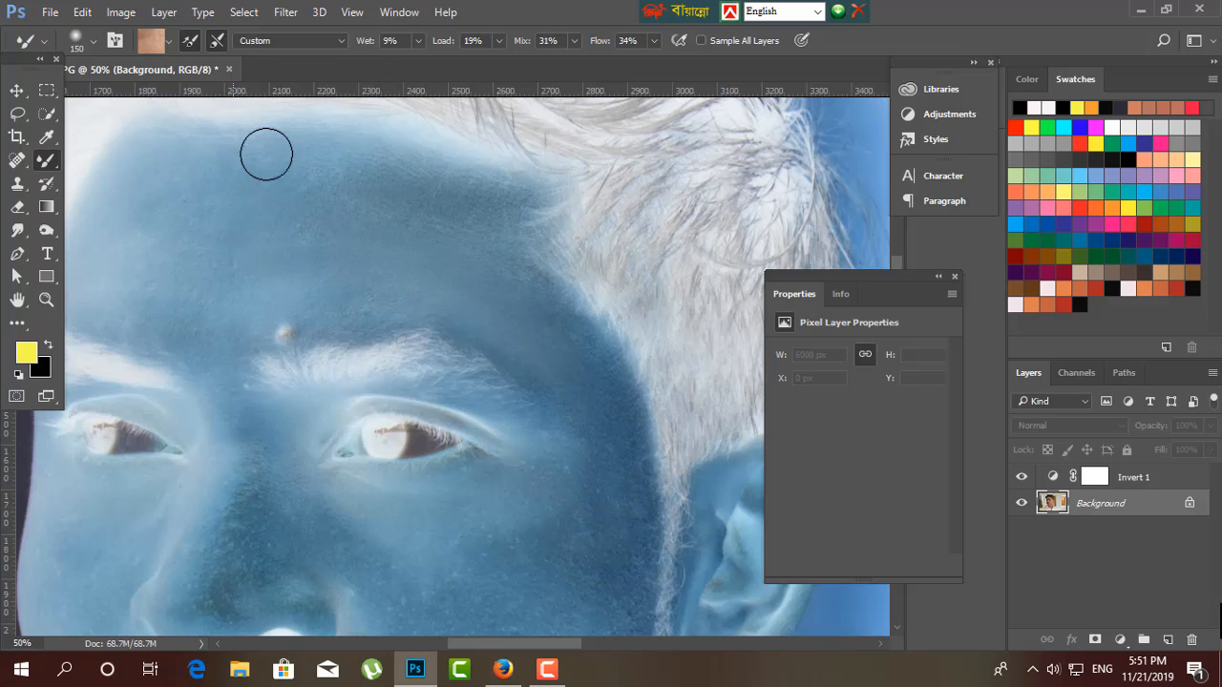
Smooth the rest of the forehead up to the hairline with the Mixer Brush at size 250.
{"action": "key", "text": "ctrl+minus"}
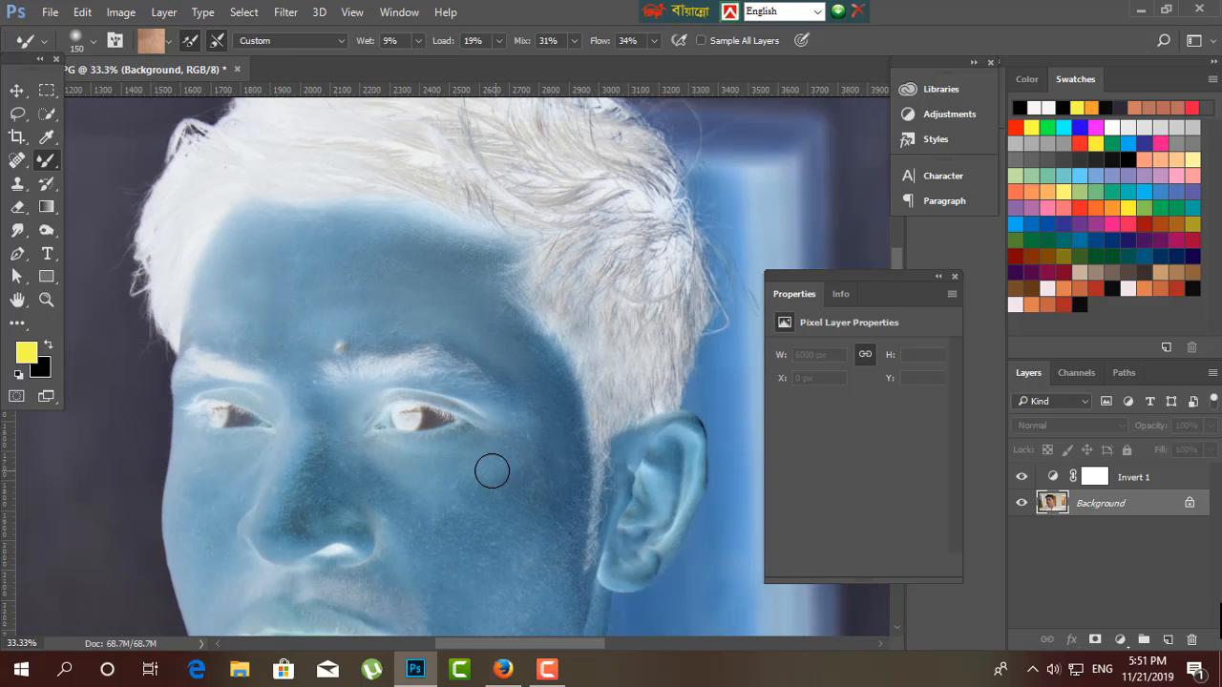
{"action": "key", "text": "ctrl+plus"}
{"action": "left_click_drag", "start_coordinate": [183, 239], "coordinate": [331, 274]}
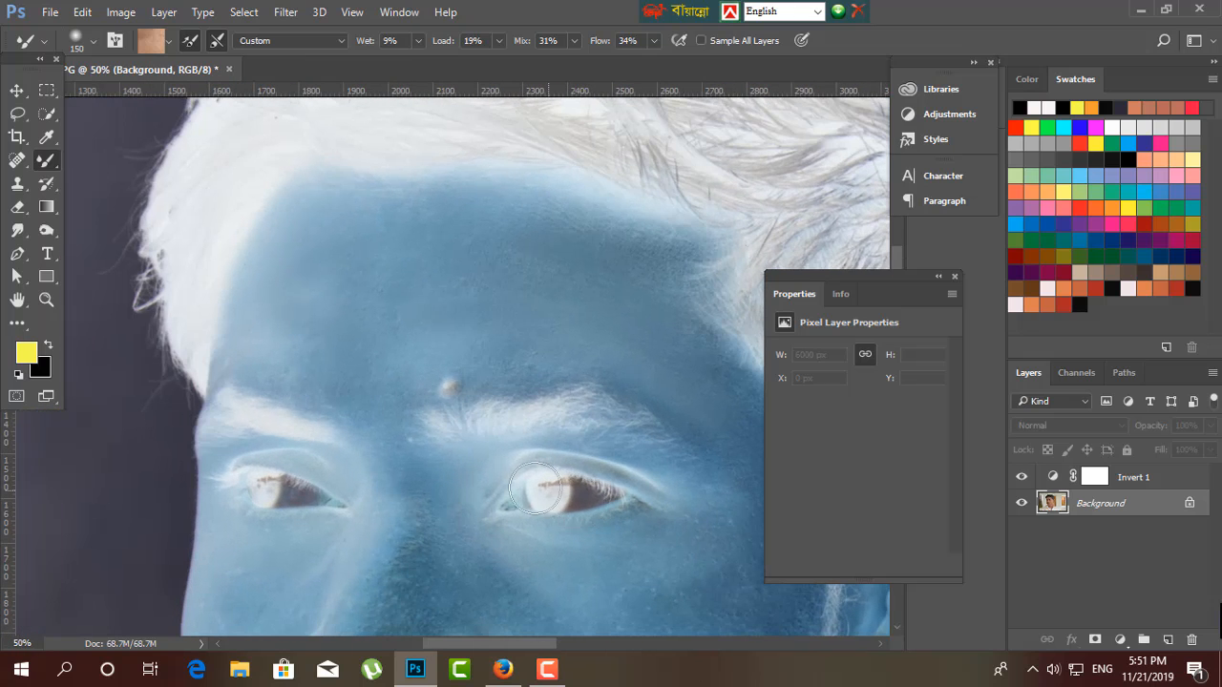
{"action": "key", "text": "bracketright"}
{"action": "key", "text": "bracketright"}
{"action": "key", "text": "bracketright"}
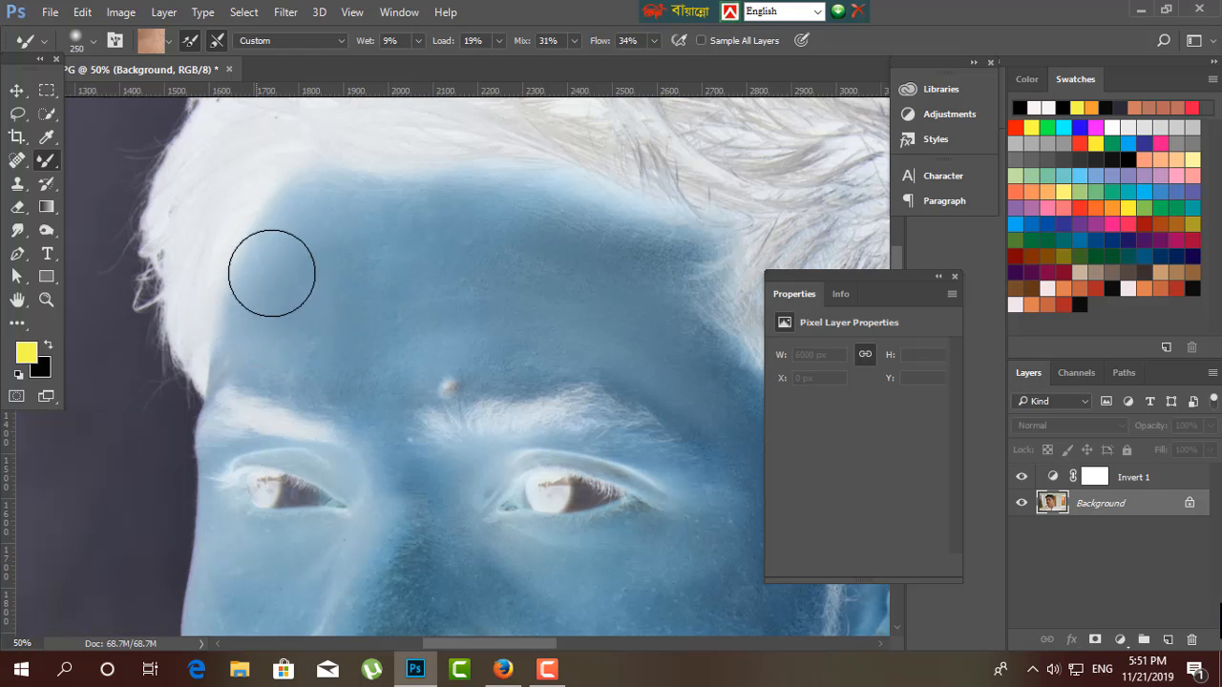
{"action": "left_click_drag", "start_coordinate": [528, 475], "coordinate": [524, 468]}
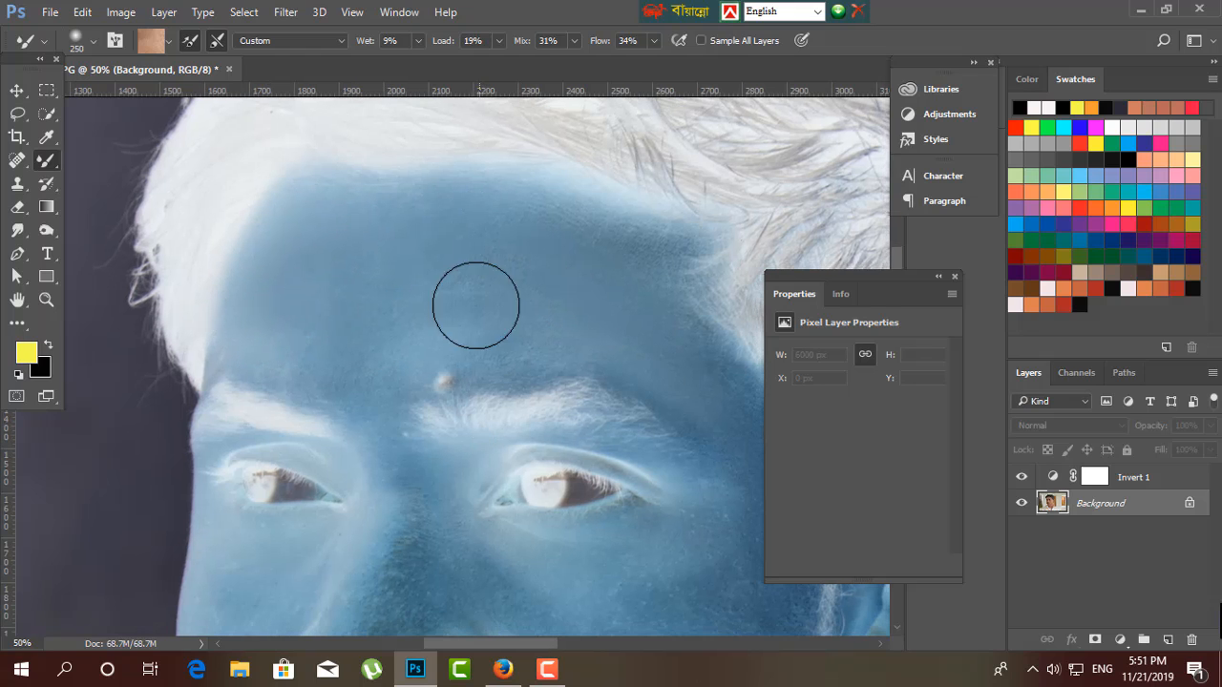
{"action": "key", "text": "ctrl+minus"}
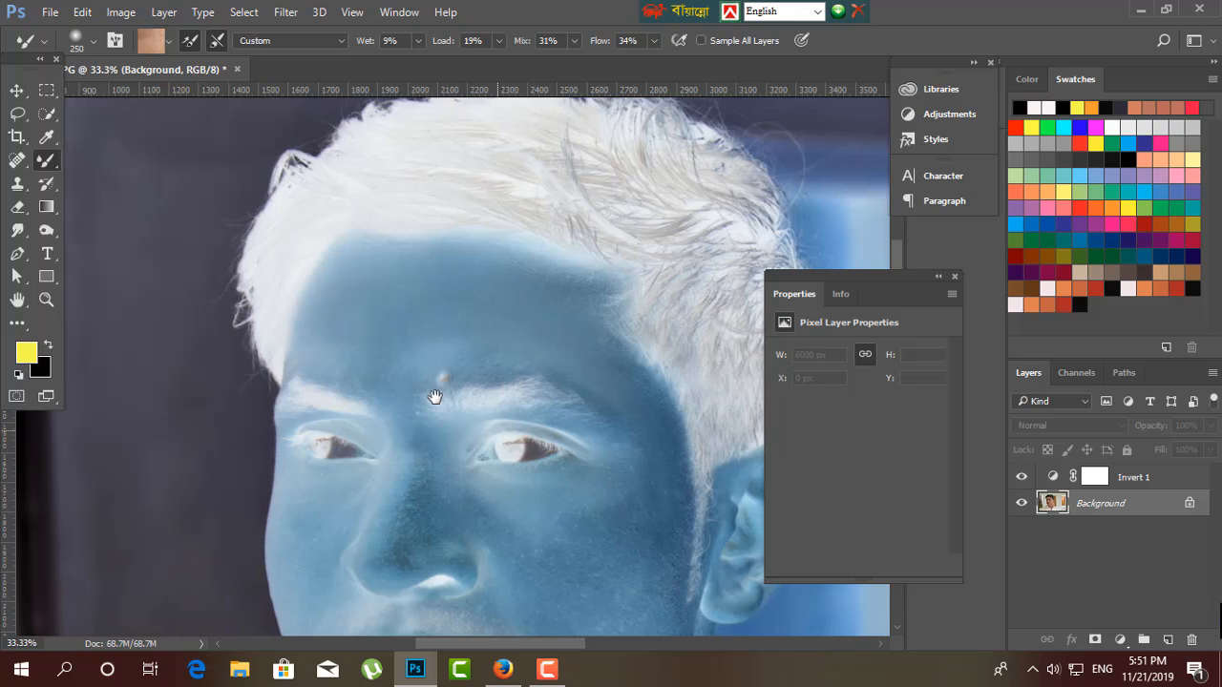
Hide the Invert 1 adjustment layer and smooth the forehead and near cheek with the Mixer Brush at sizes 175 and 200.
{"action": "left_click_drag", "start_coordinate": [434, 396], "coordinate": [374, 361]}
{"action": "key", "text": "bracketleft"}
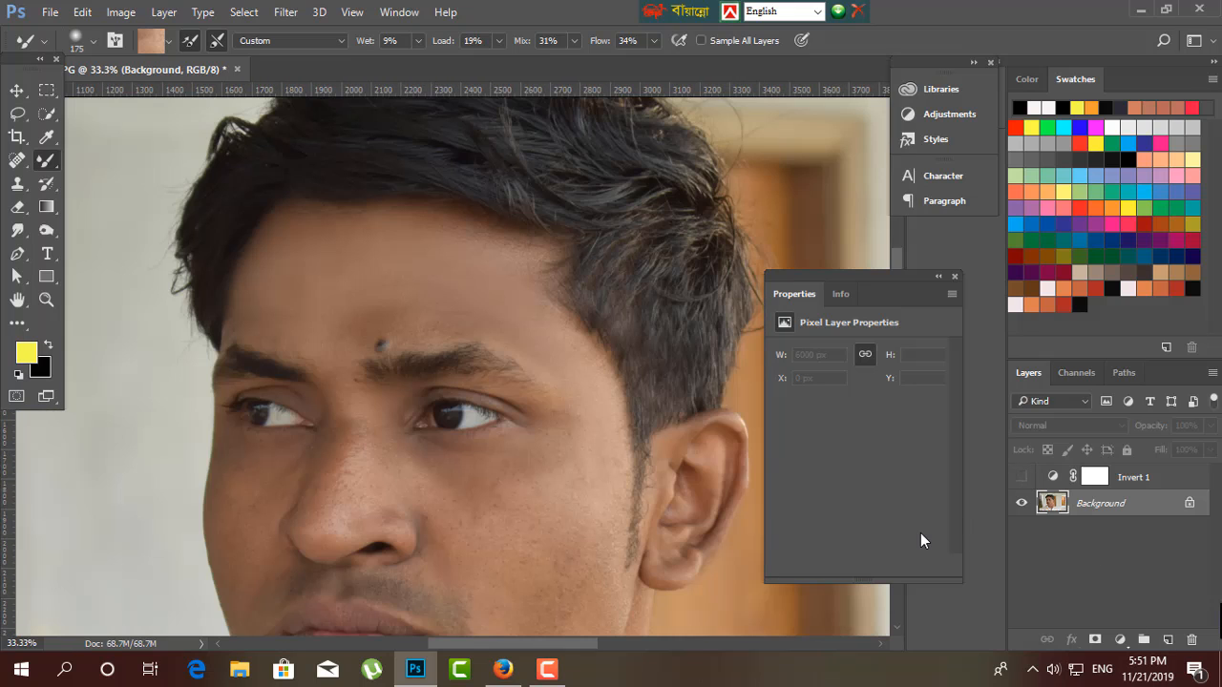
{"action": "key", "text": "ctrl+plus"}
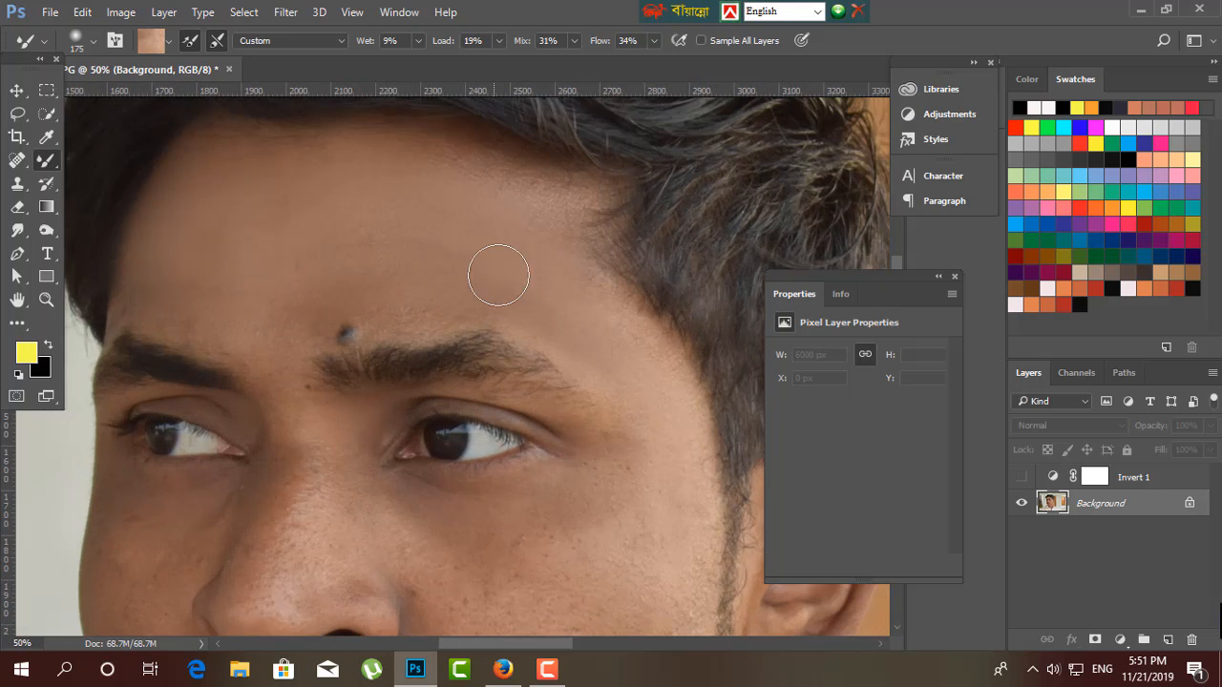
{"action": "left_click_drag", "start_coordinate": [376, 505], "coordinate": [229, 221]}
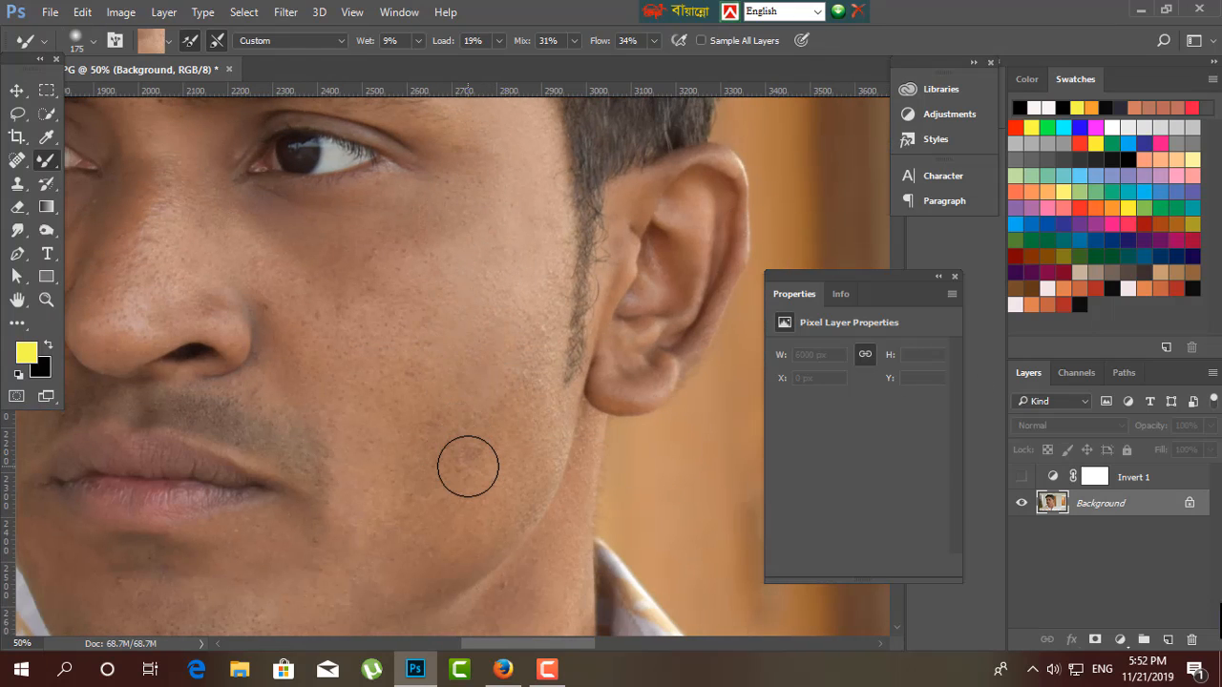
{"action": "key", "text": "bracketright"}
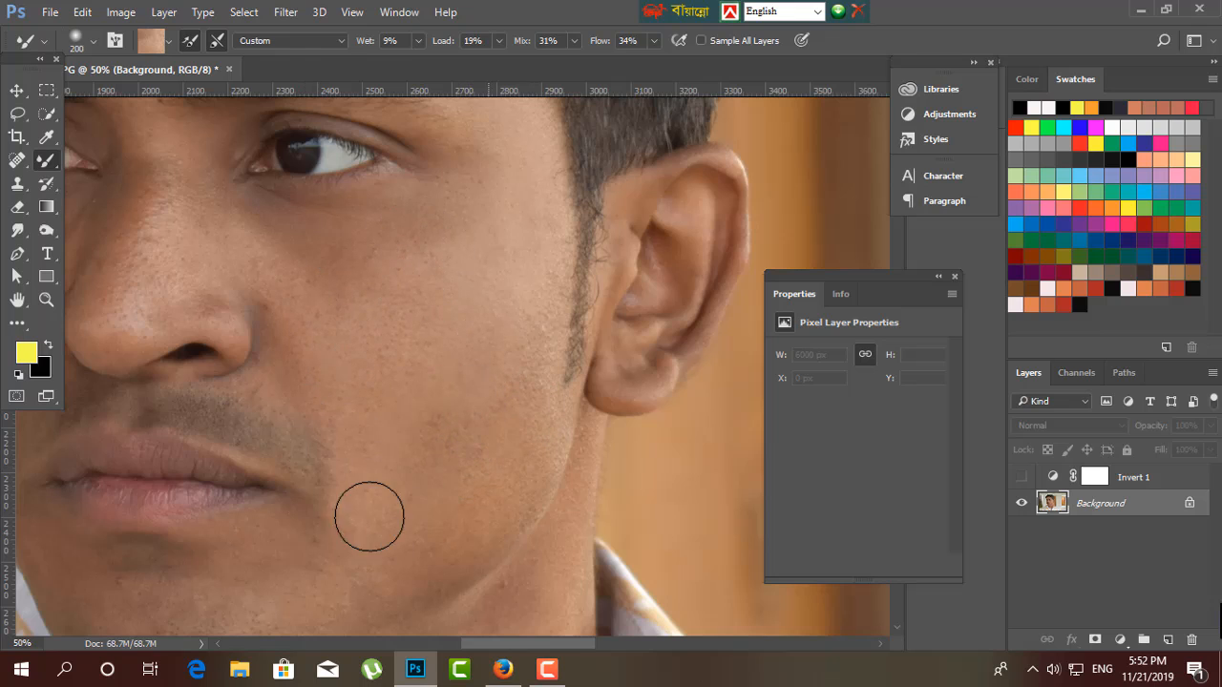
Smooth the nose and surrounding cheeks at brush size 175 and the chin below the mouth at size 250.
{"action": "left_click_drag", "start_coordinate": [299, 406], "coordinate": [605, 564]}
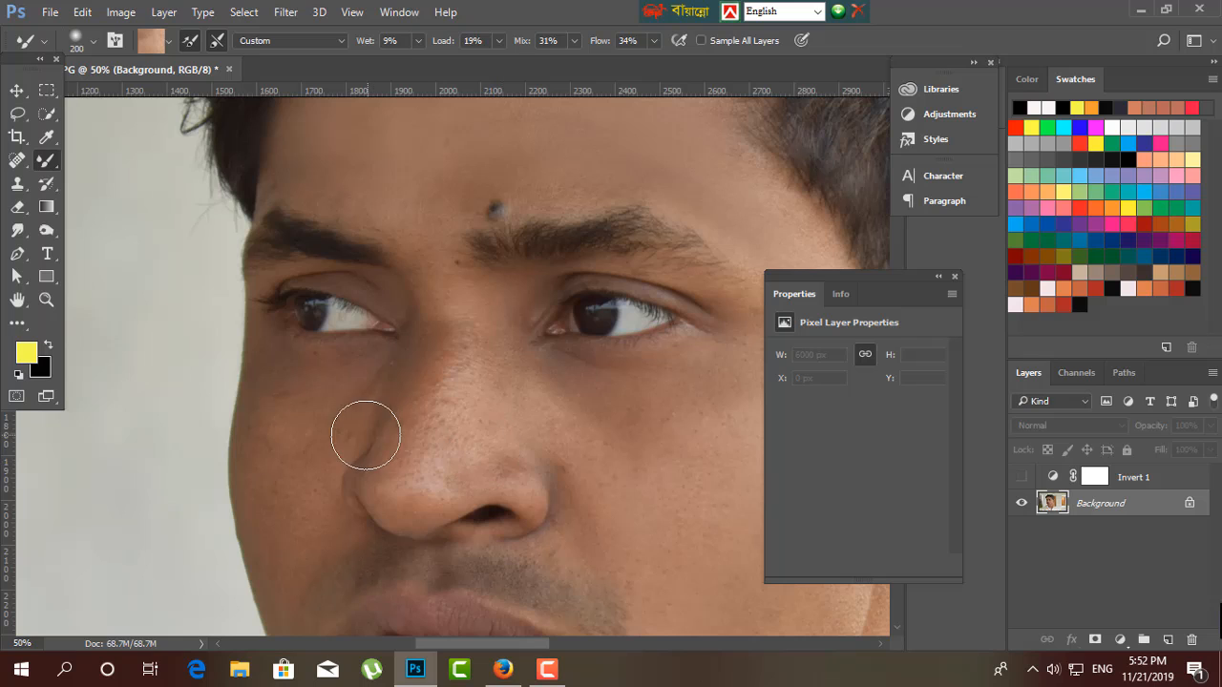
{"action": "key", "text": "bracketleft"}
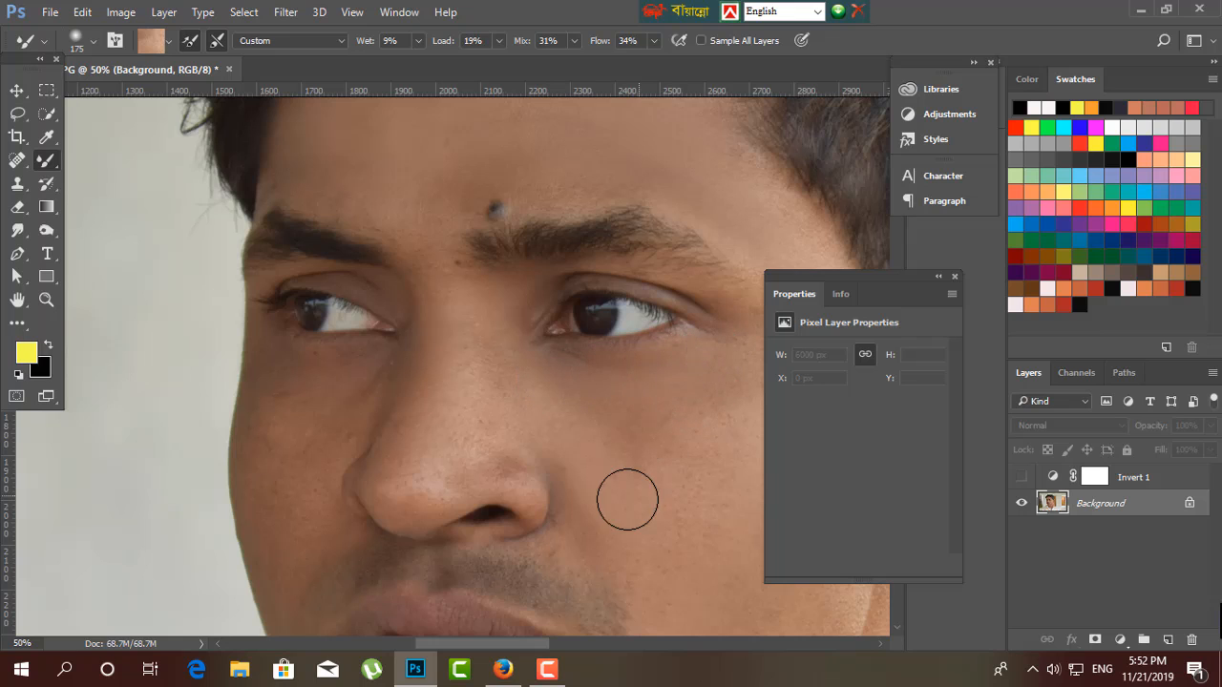
{"action": "left_click_drag", "start_coordinate": [347, 518], "coordinate": [332, 347]}
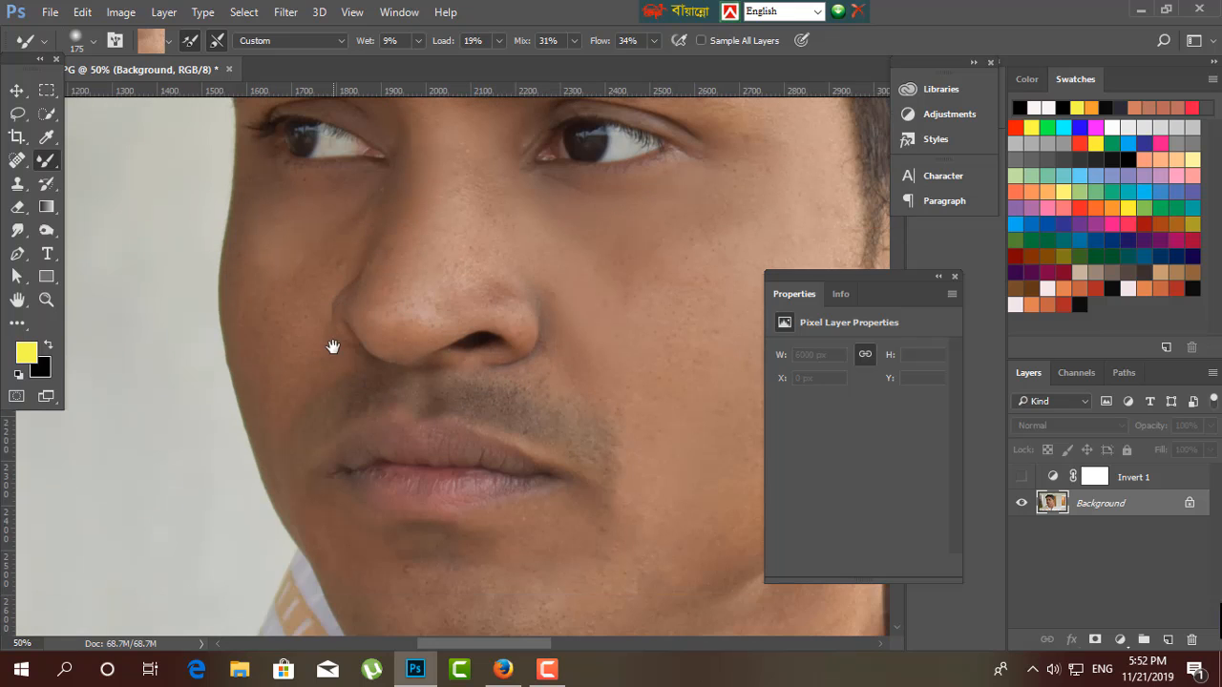
{"action": "key", "text": "bracketright"}
{"action": "key", "text": "bracketright"}
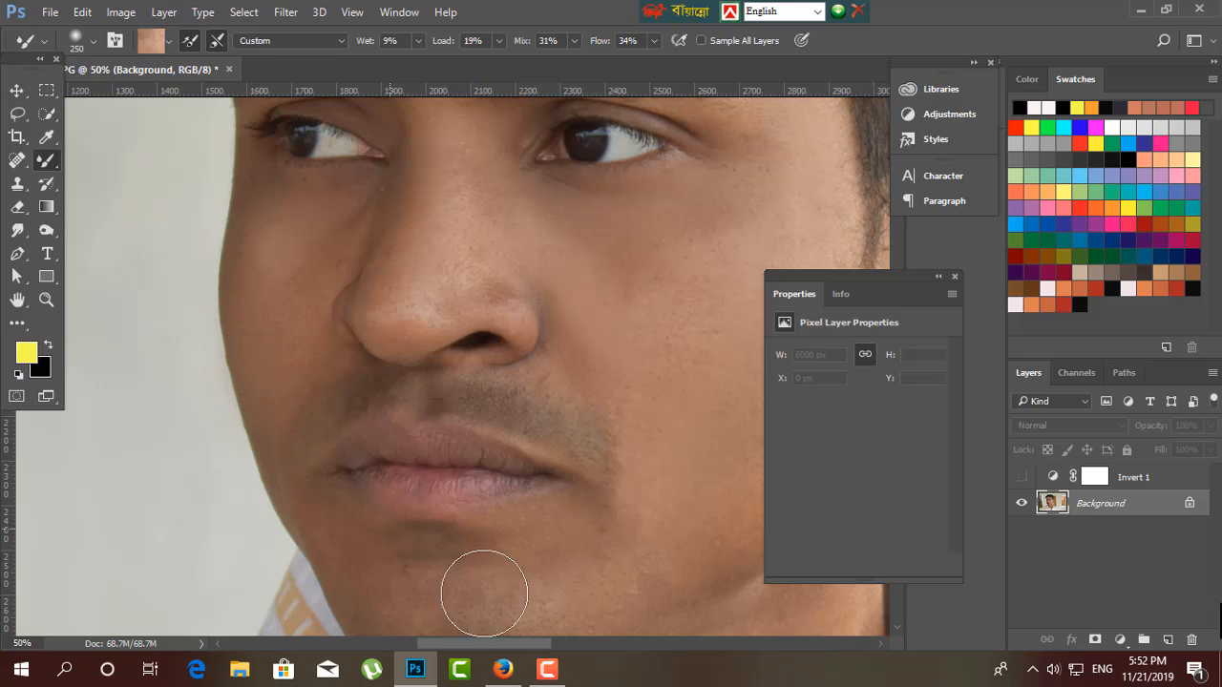
Smooth the neck, jawline and near cheek skin with the Mixer Brush at sizes 250 and 175.
{"action": "left_click_drag", "start_coordinate": [650, 557], "coordinate": [458, 404]}
{"action": "mouse_move", "coordinate": [496, 458]}
{"action": "left_mouse_down"}
{"action": "mouse_move", "coordinate": [384, 194]}
{"action": "mouse_move", "coordinate": [383, 138]}
{"action": "left_mouse_up"}
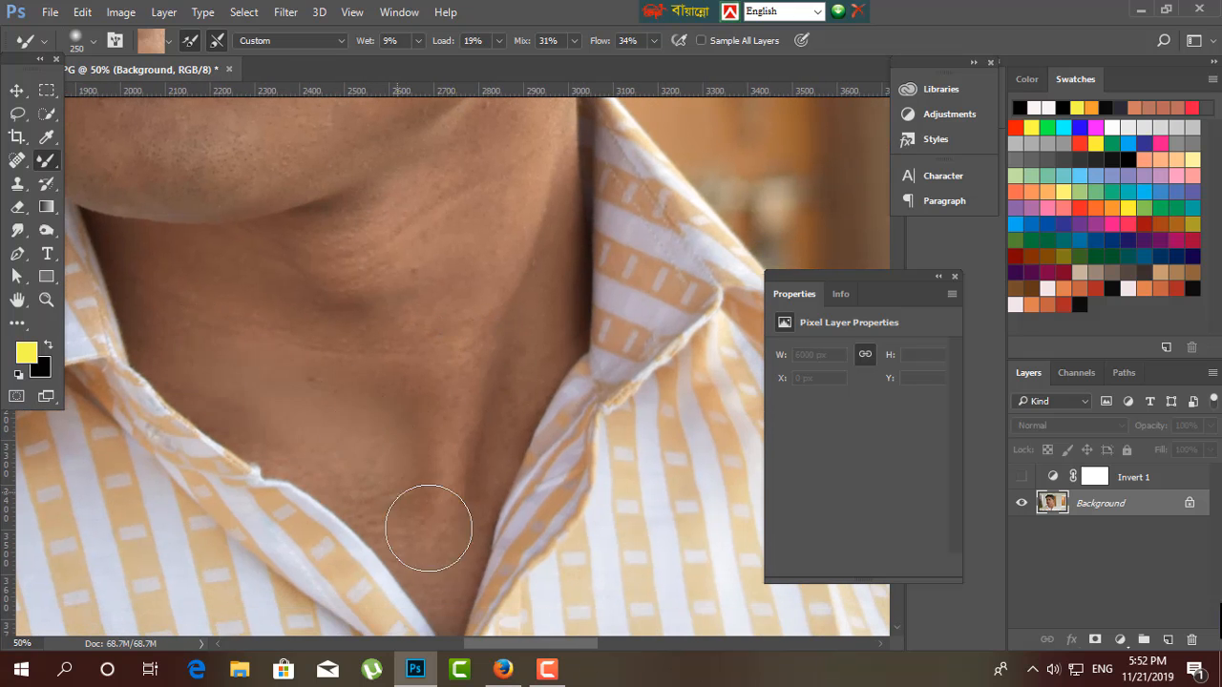
{"action": "key", "text": "bracketleft"}
{"action": "key", "text": "bracketleft"}
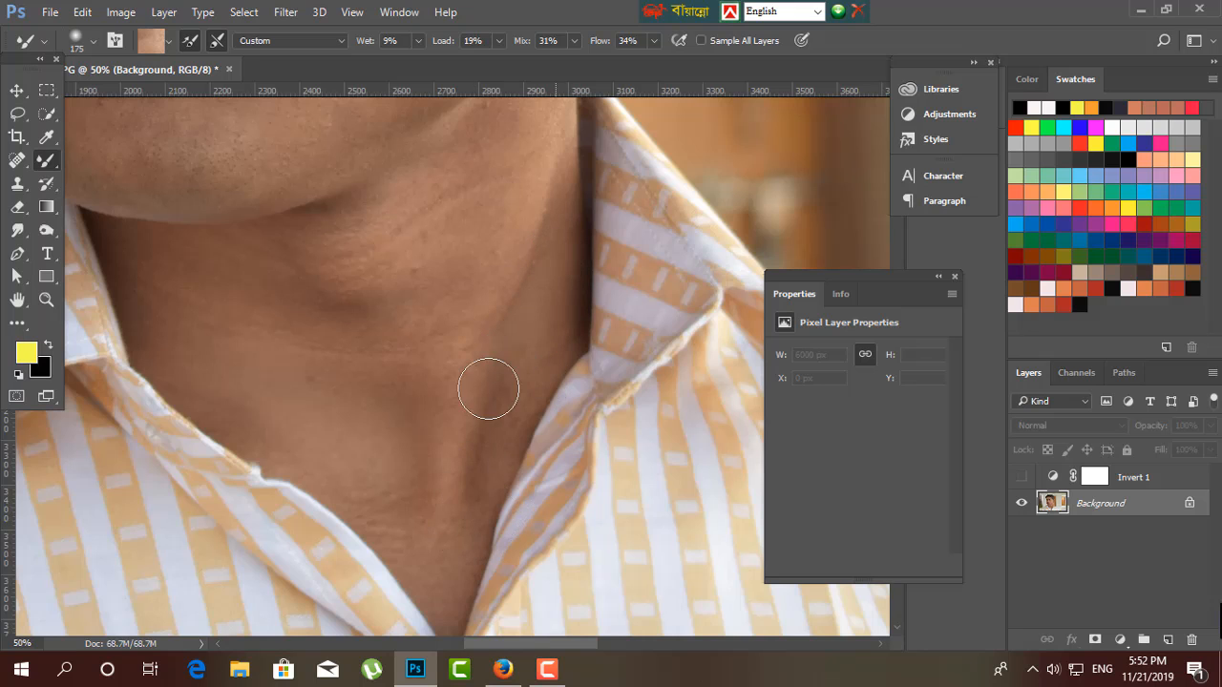
{"action": "left_click_drag", "start_coordinate": [456, 354], "coordinate": [431, 485]}
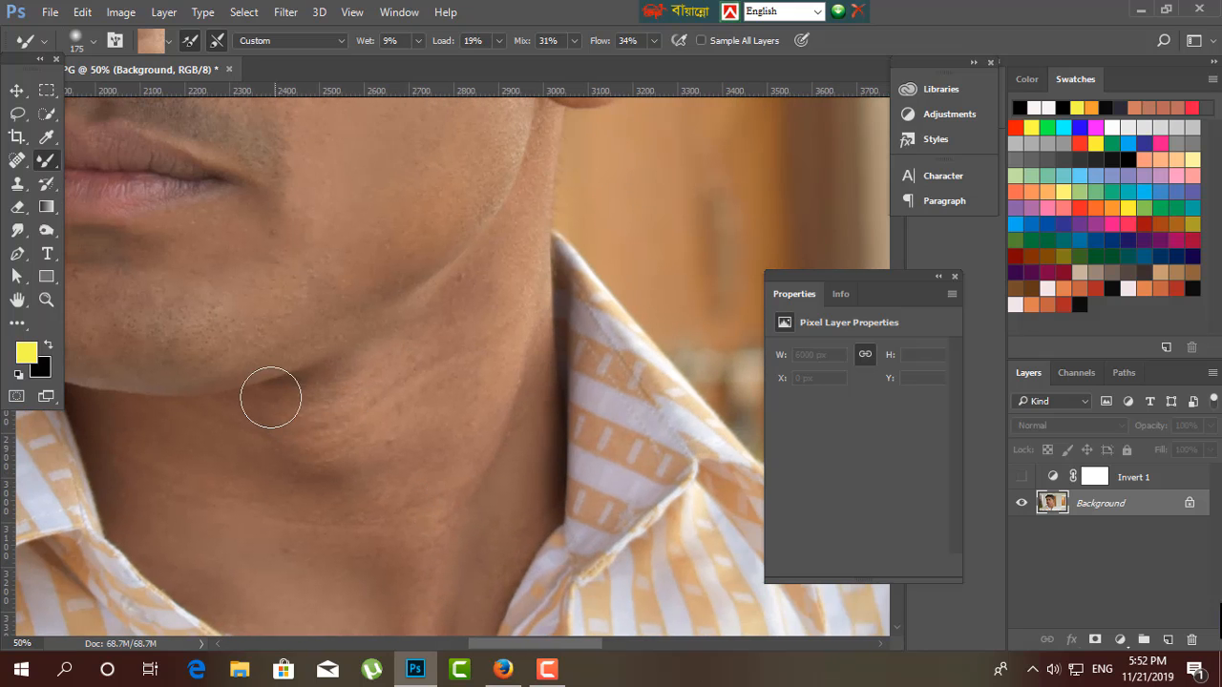
{"action": "left_click_drag", "start_coordinate": [424, 411], "coordinate": [386, 508]}
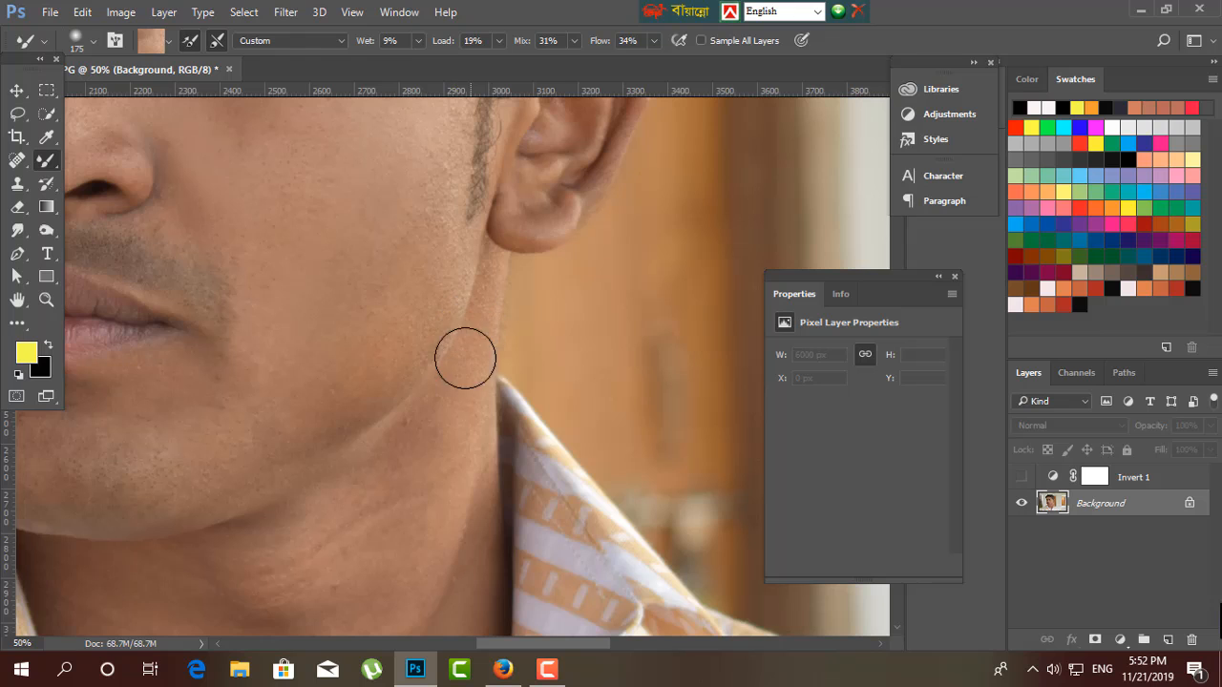
{"action": "left_click_drag", "start_coordinate": [412, 358], "coordinate": [384, 549]}
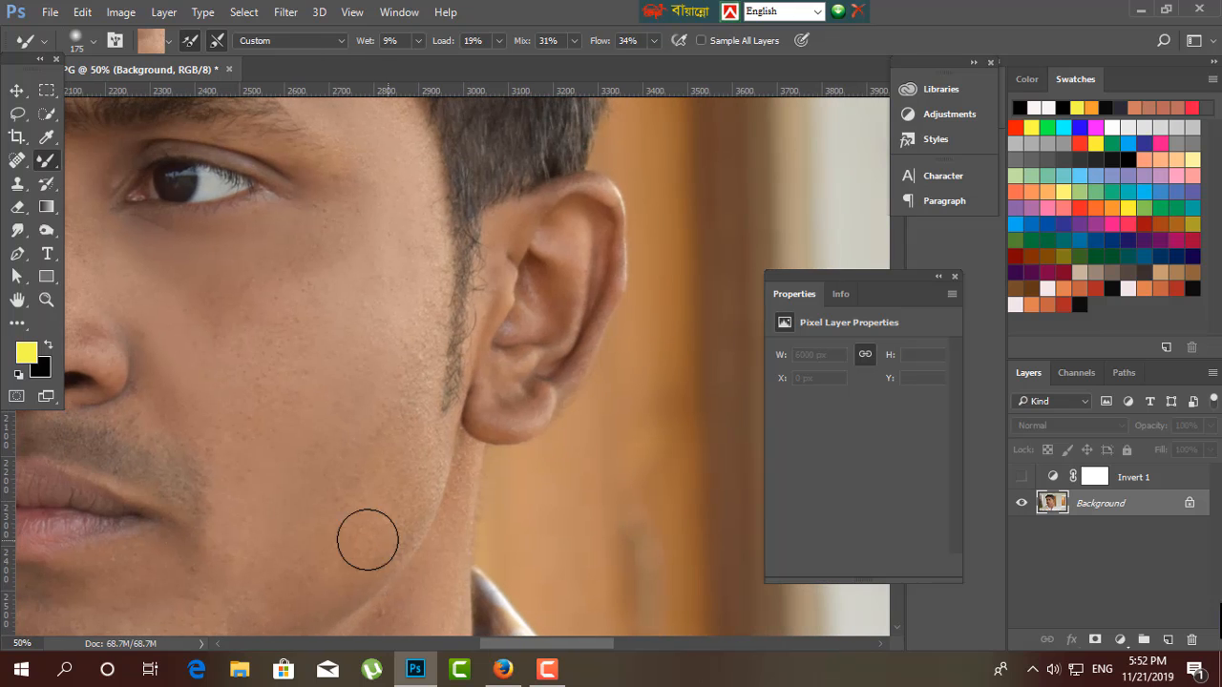
{"action": "key", "text": "ctrl+minus"}
{"action": "key", "text": "ctrl+minus"}
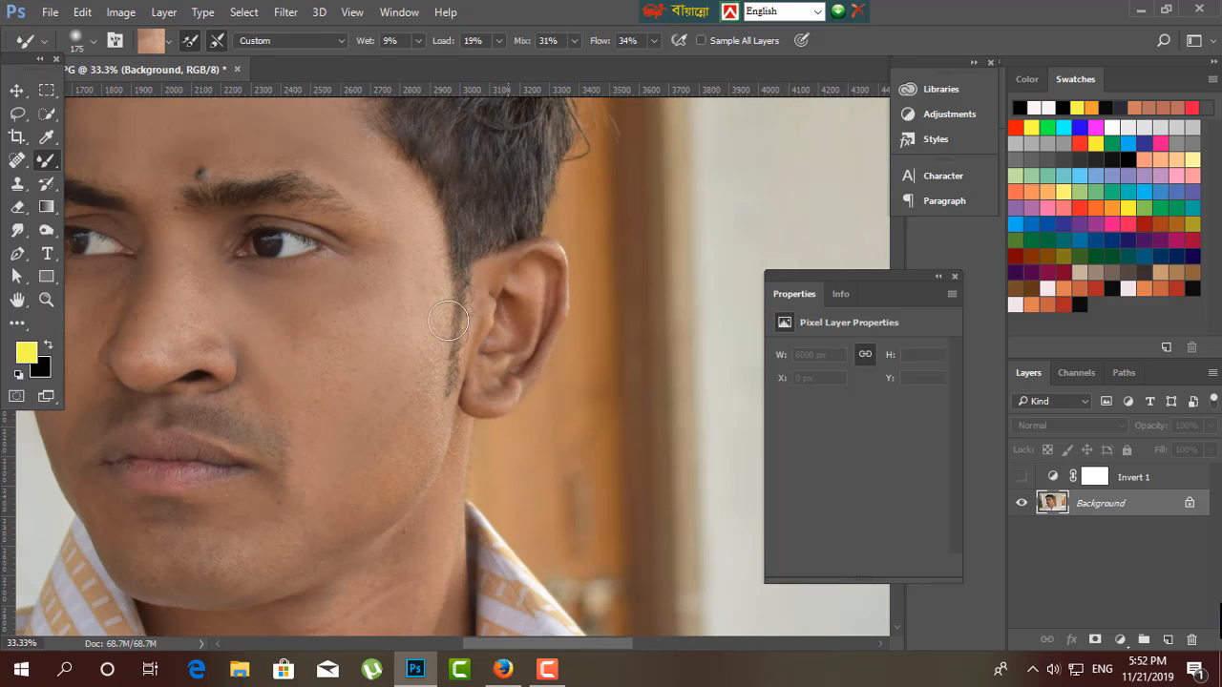
{"action": "left_click_drag", "start_coordinate": [357, 338], "coordinate": [439, 282]}
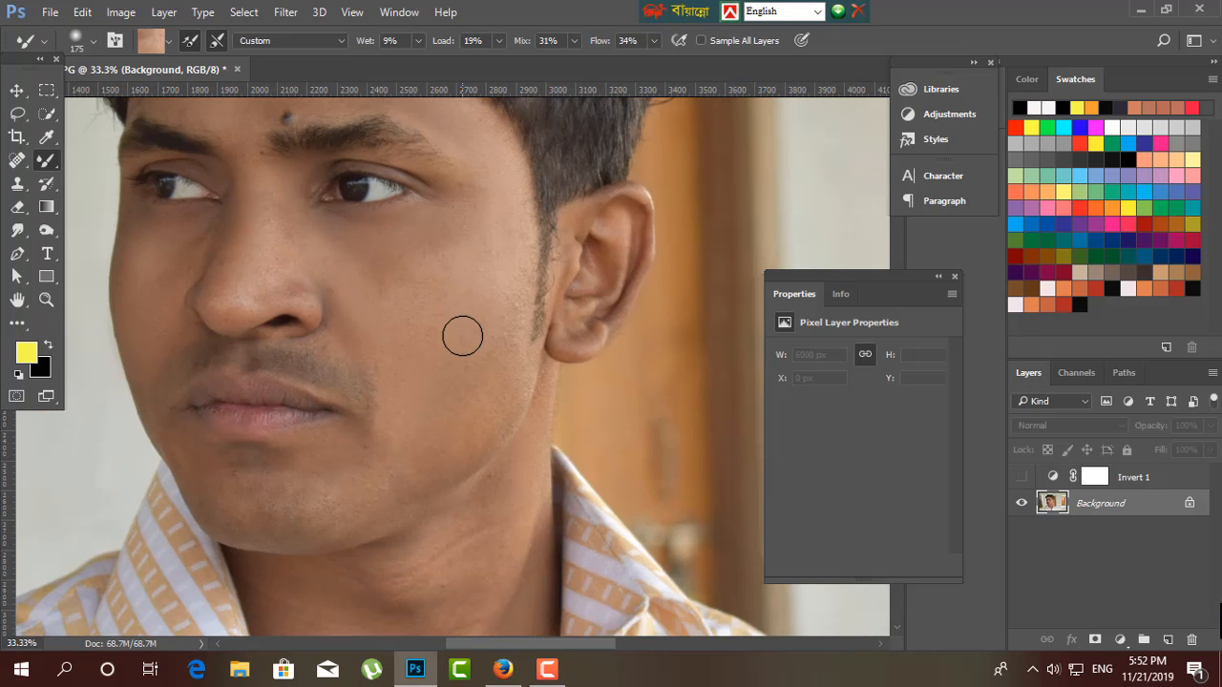
{"action": "left_click_drag", "start_coordinate": [464, 337], "coordinate": [521, 442]}
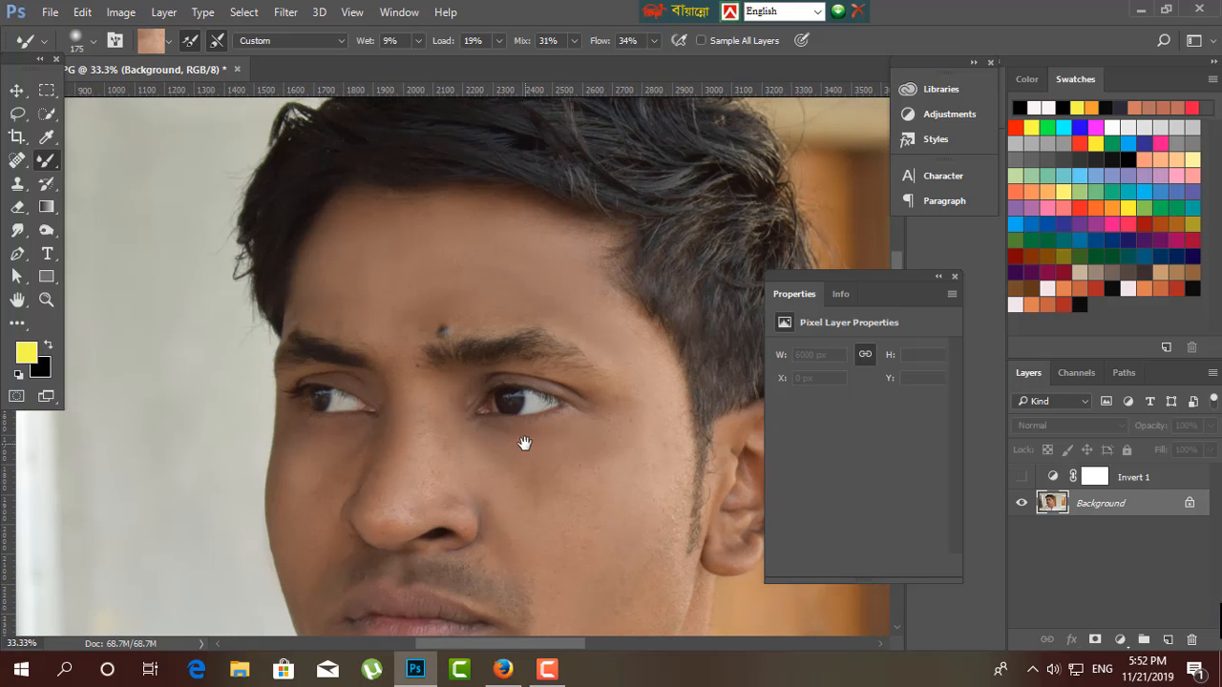
Switch to the Move tool and delete the hidden Invert 1 adjustment layer.
{"action": "left_click", "coordinate": [17, 91]}
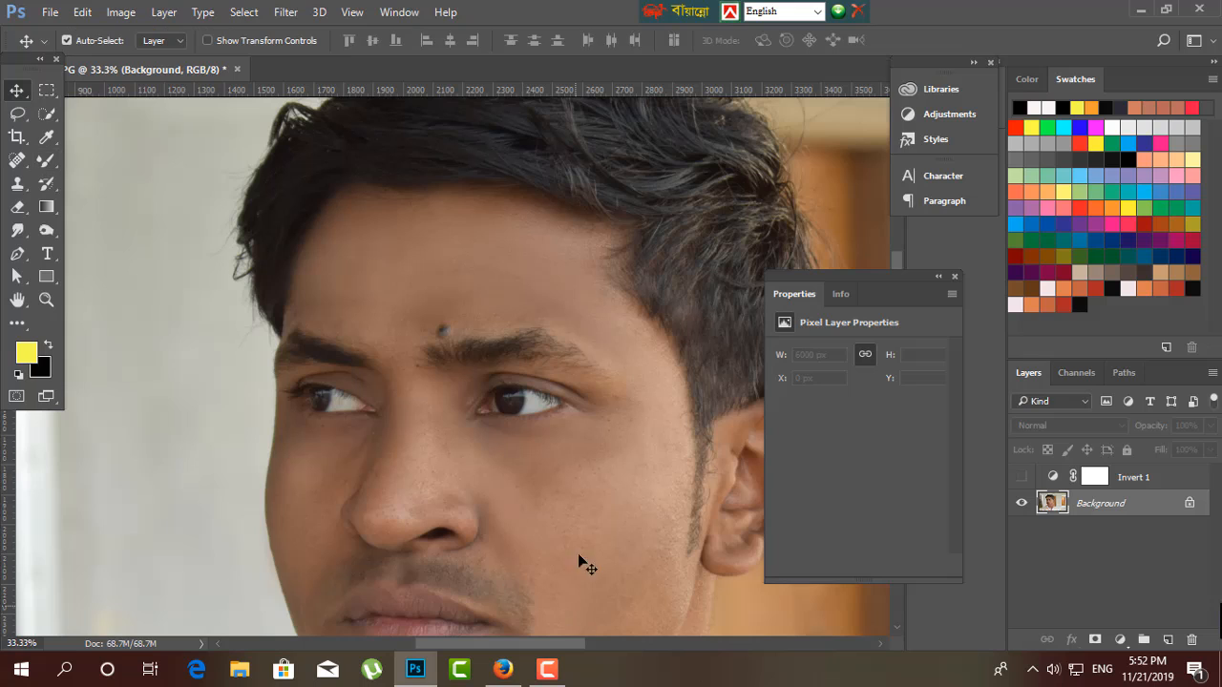
{"action": "left_click", "coordinate": [581, 516]}
{"action": "left_click_drag", "start_coordinate": [521, 462], "coordinate": [503, 363]}
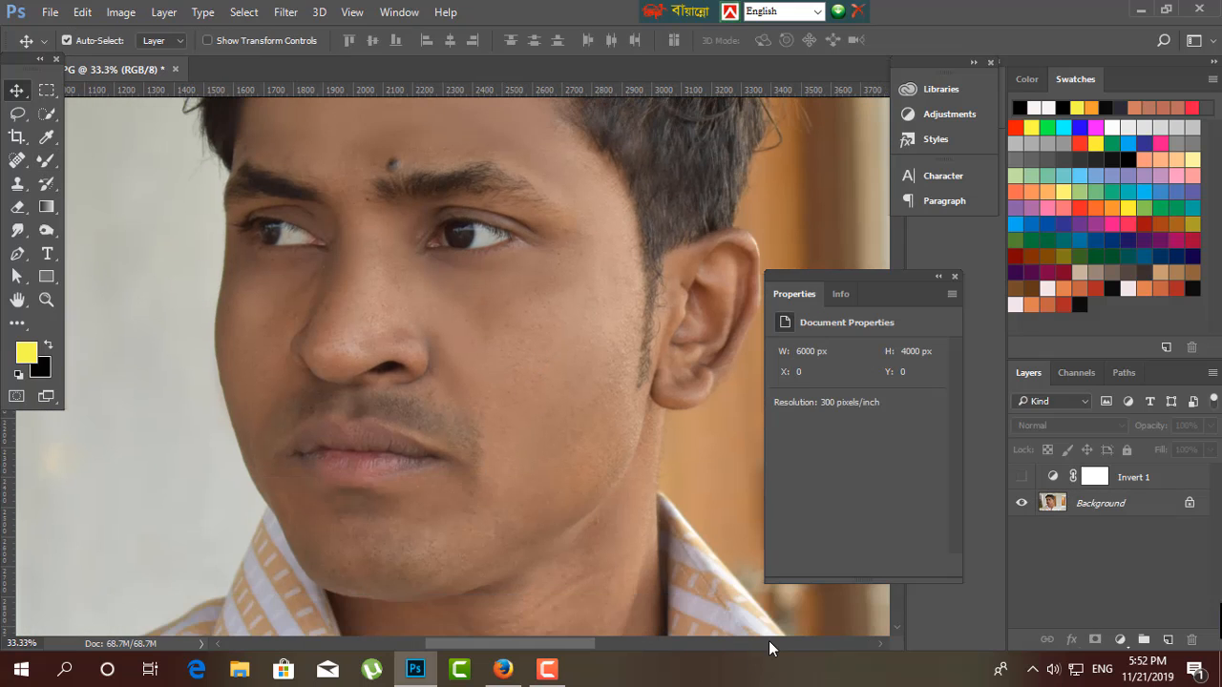
{"action": "left_click", "coordinate": [1145, 480]}
{"action": "key", "text": "Delete"}
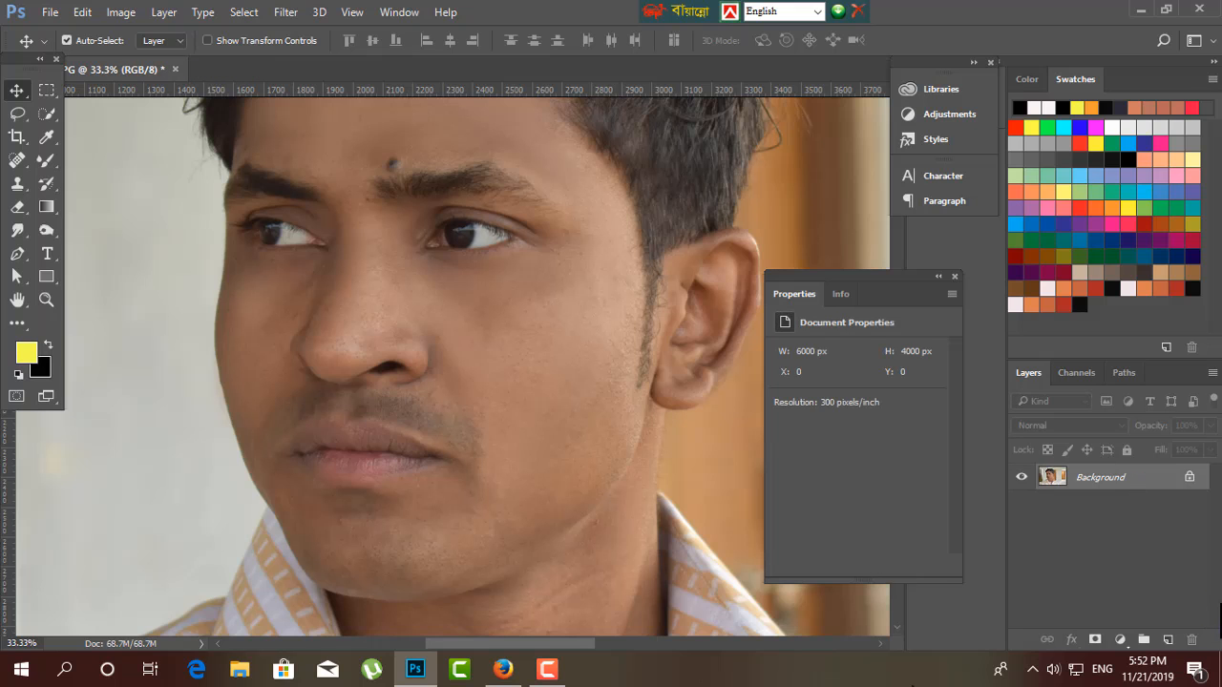
Apply the Camera Raw Filter to the Background layer with Temperature +6 and Exposure +0.30.
{"action": "left_click_drag", "start_coordinate": [482, 377], "coordinate": [490, 450]}
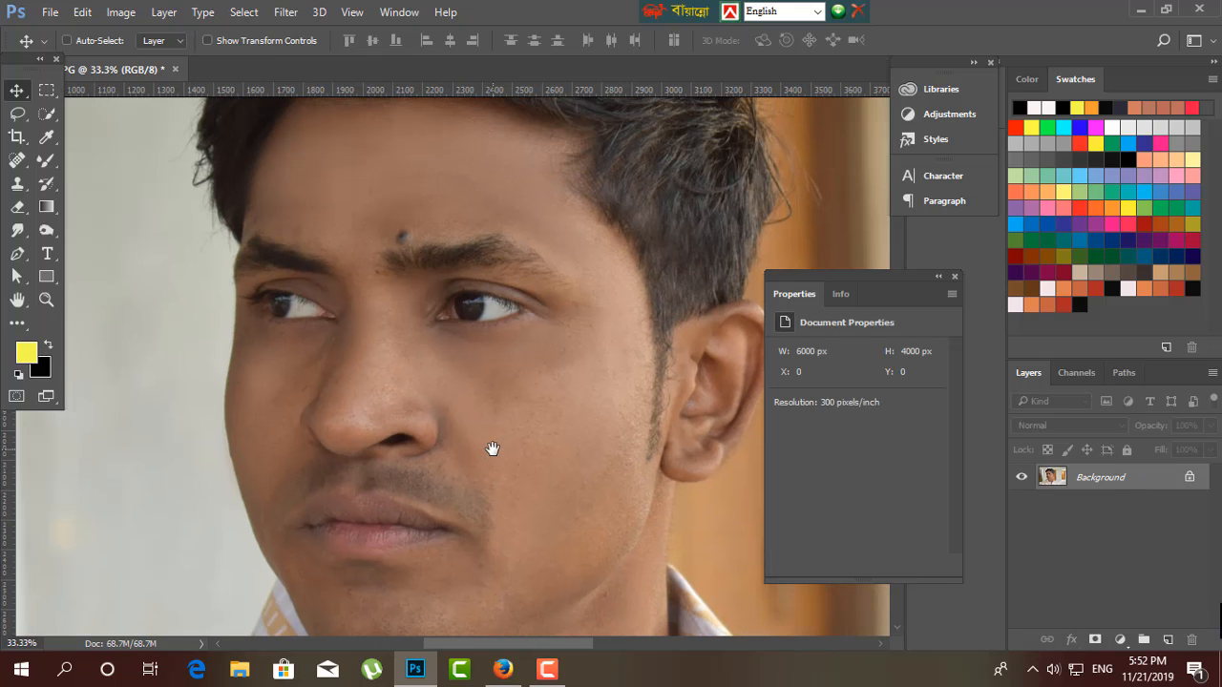
{"action": "key", "text": "ctrl+minus"}
{"action": "key", "text": "ctrl+minus"}
{"action": "key", "text": "ctrl+minus"}
{"action": "key", "text": "ctrl+plus"}
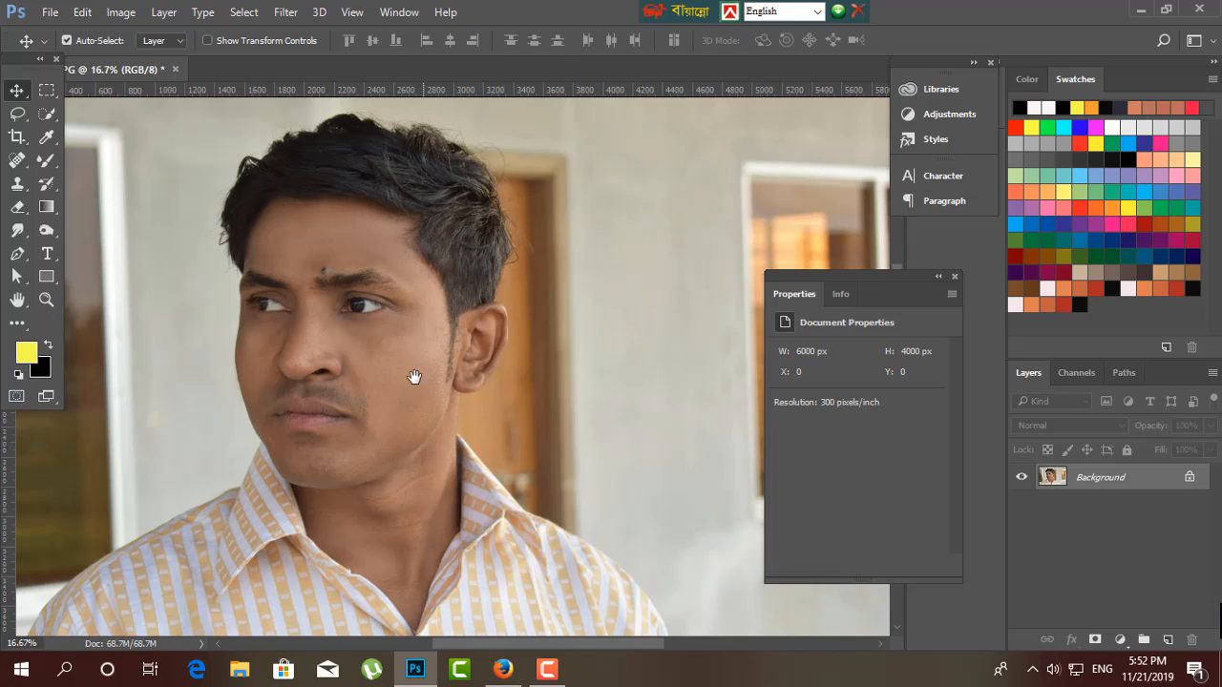
{"action": "left_click_drag", "start_coordinate": [414, 376], "coordinate": [494, 410]}
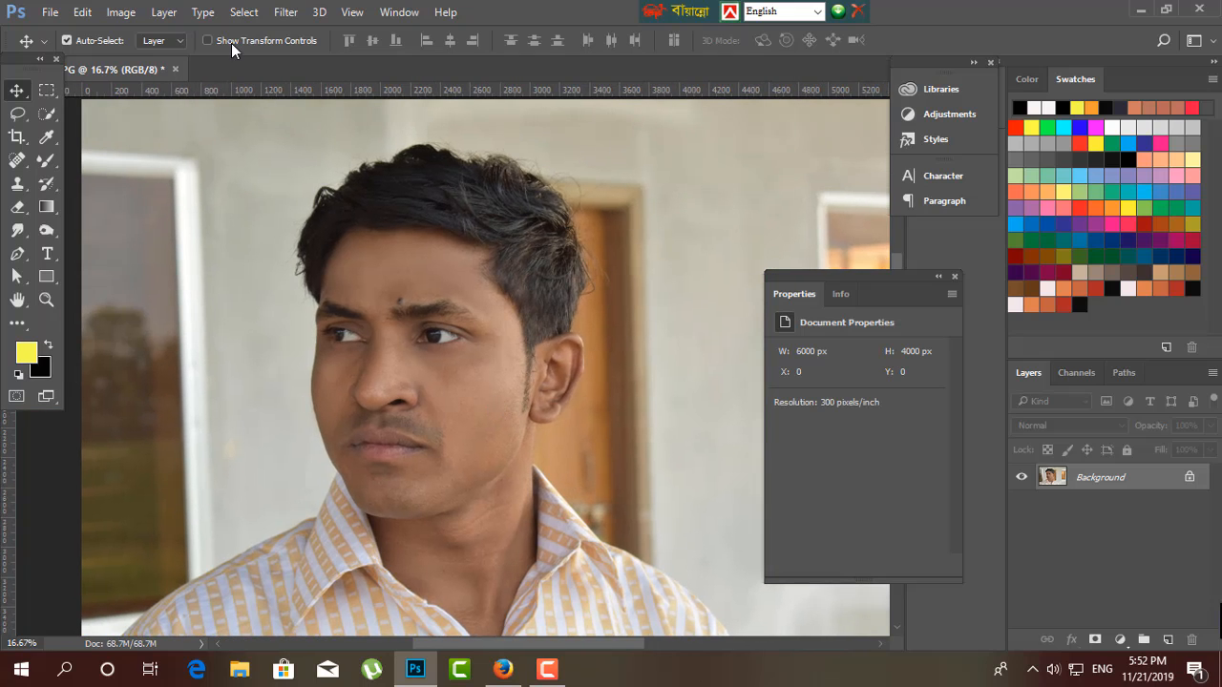
{"action": "left_click", "coordinate": [288, 13]}
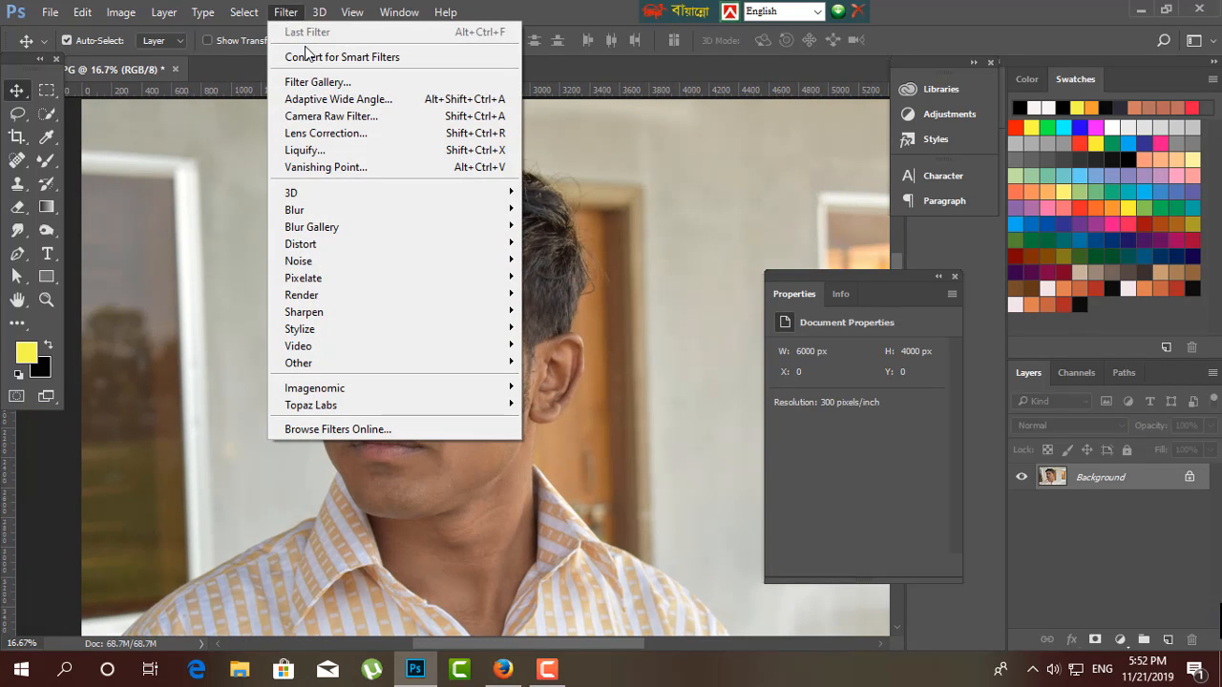
{"action": "left_click", "coordinate": [322, 116]}
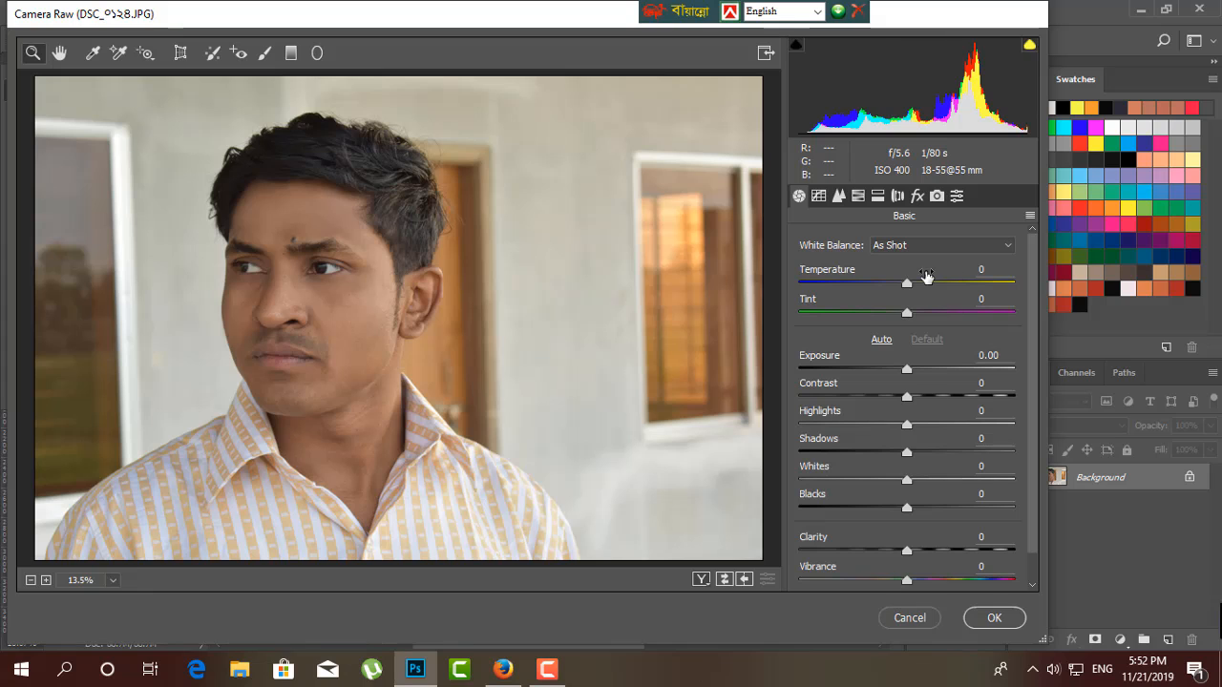
{"action": "left_click_drag", "start_coordinate": [903, 285], "coordinate": [914, 278]}
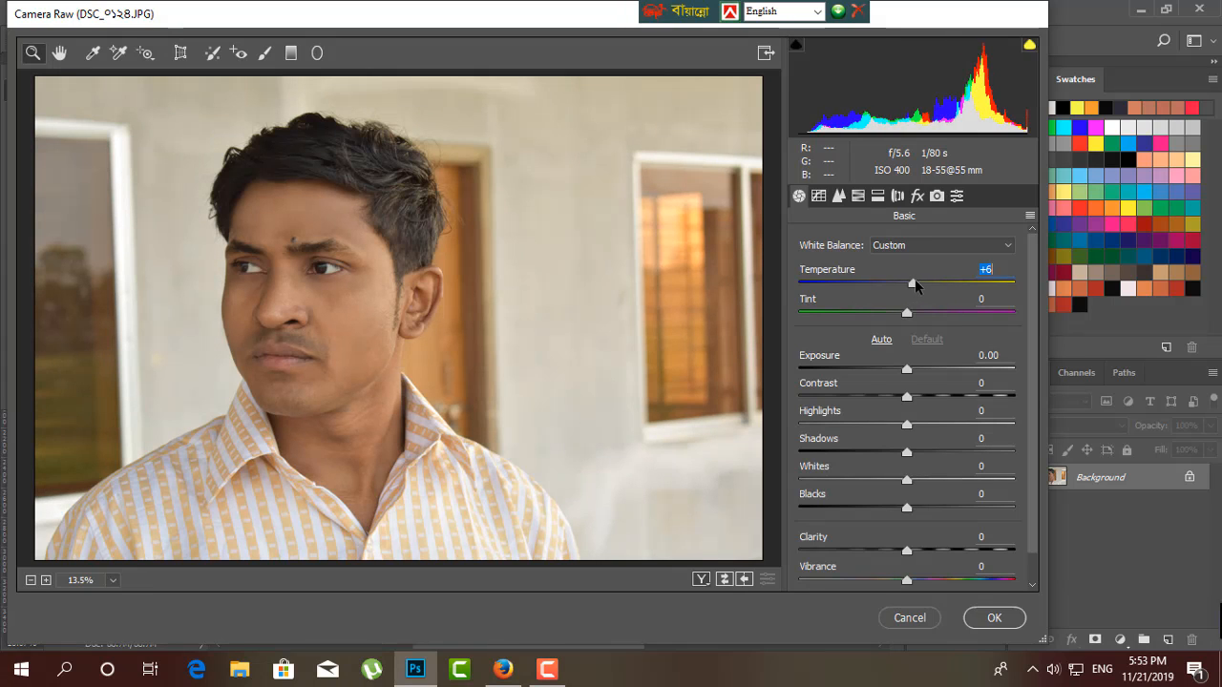
{"action": "left_click_drag", "start_coordinate": [909, 372], "coordinate": [914, 371]}
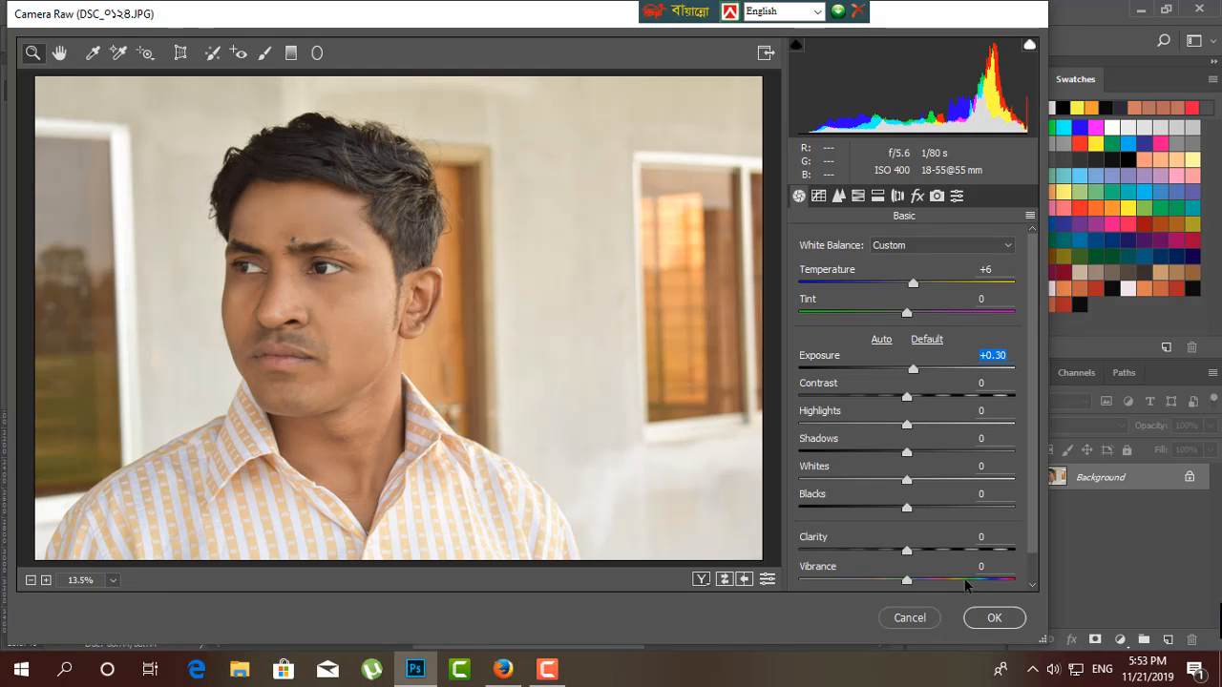
{"action": "left_click", "coordinate": [994, 619]}
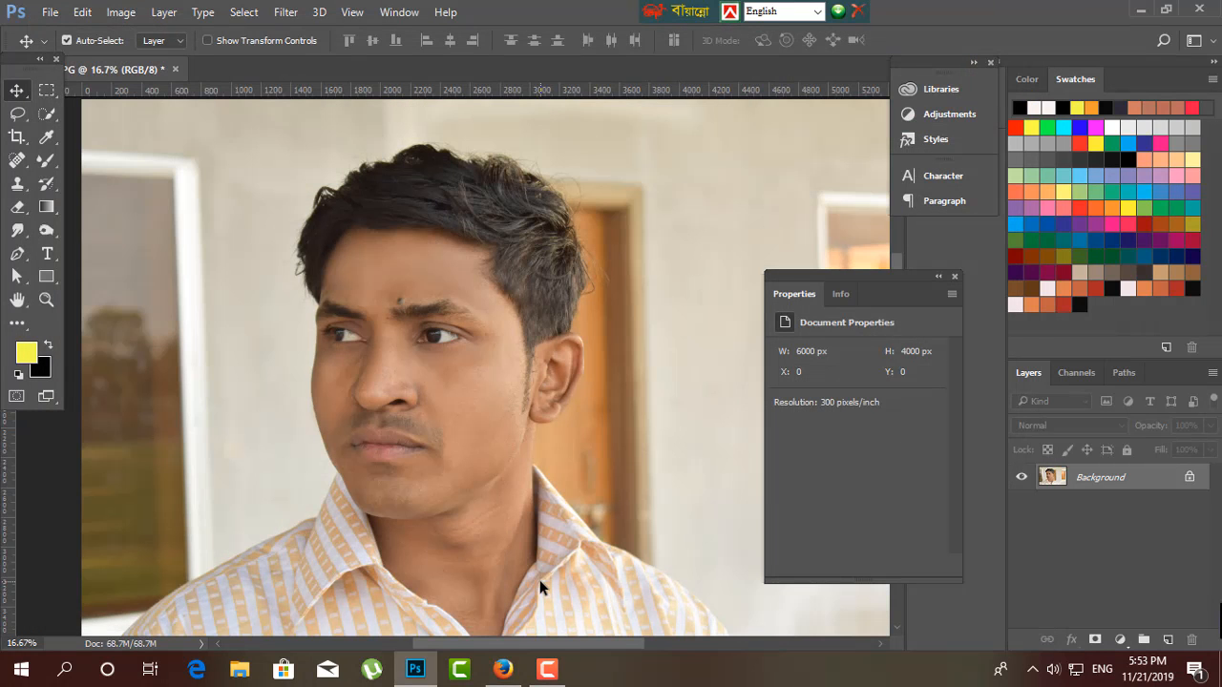
Invert a duplicate of the Background layer and set its blending mode to Vivid Light.
{"action": "key", "text": "ctrl+j"}
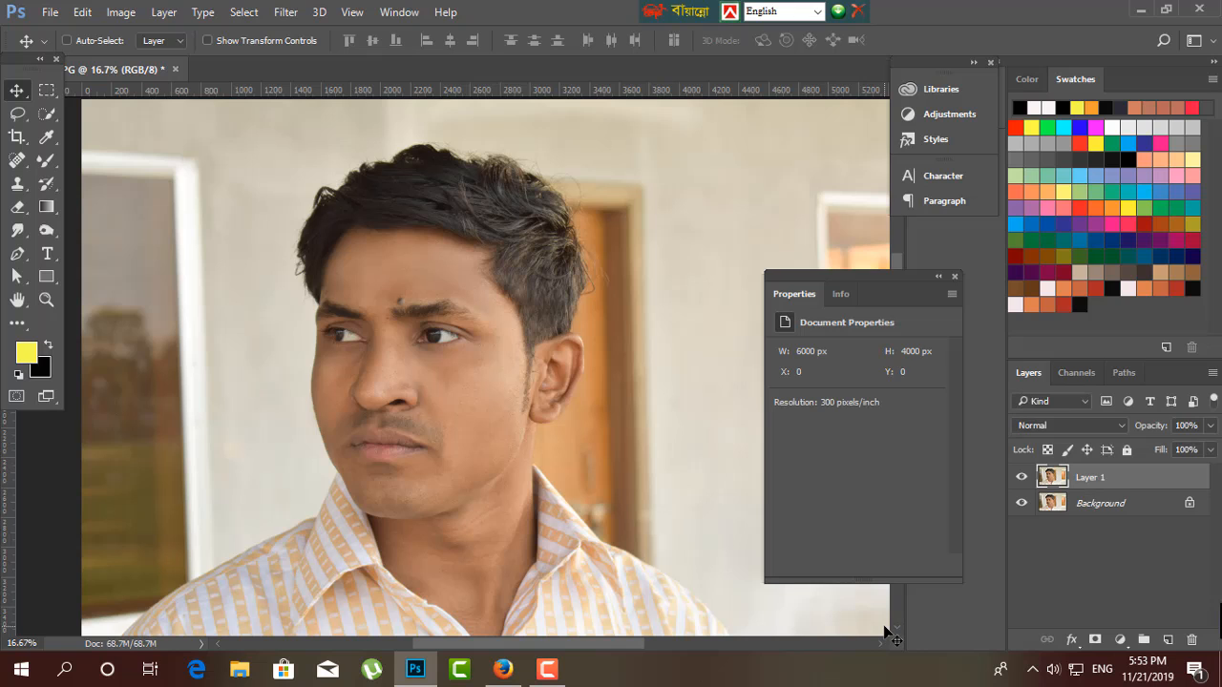
{"action": "key", "text": "ctrl+plus"}
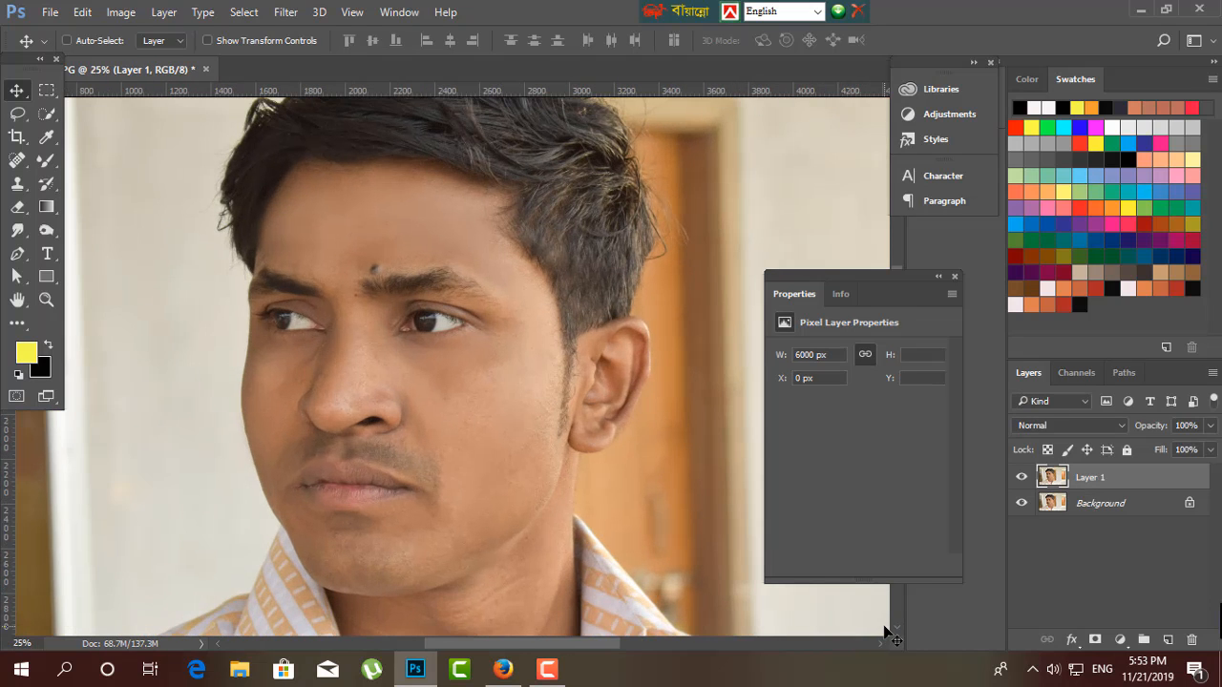
{"action": "key", "text": "ctrl+i"}
{"action": "left_click", "coordinate": [1106, 425]}
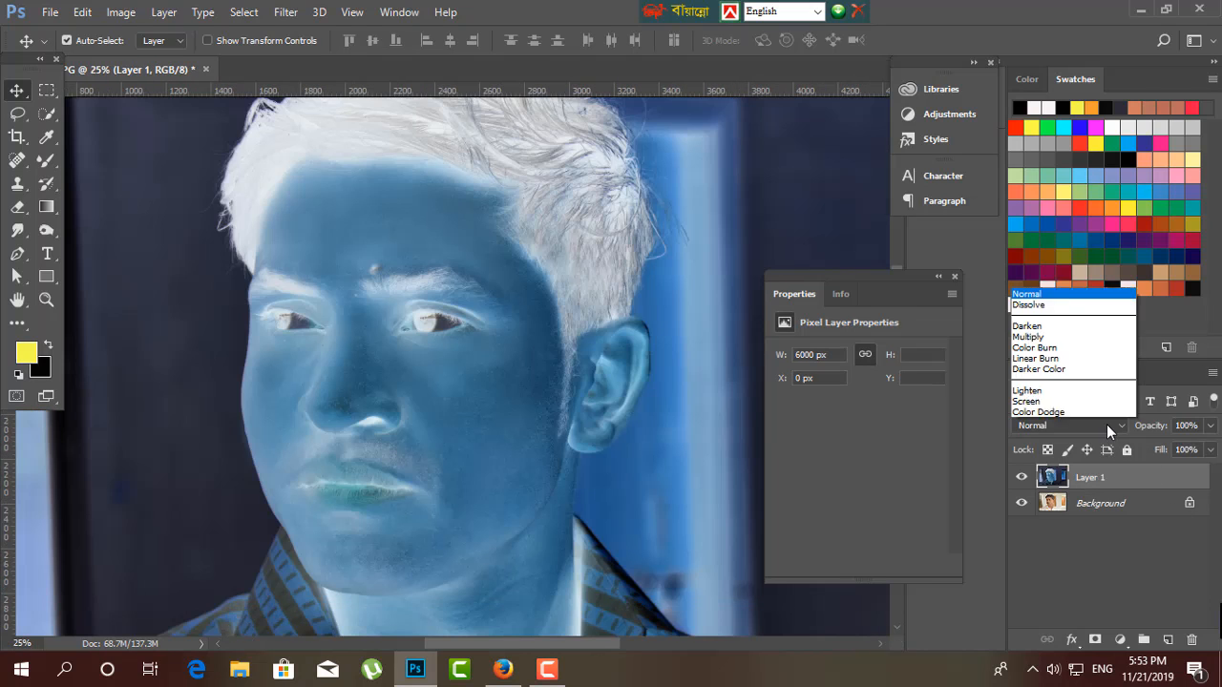
{"action": "left_click", "coordinate": [1033, 271]}
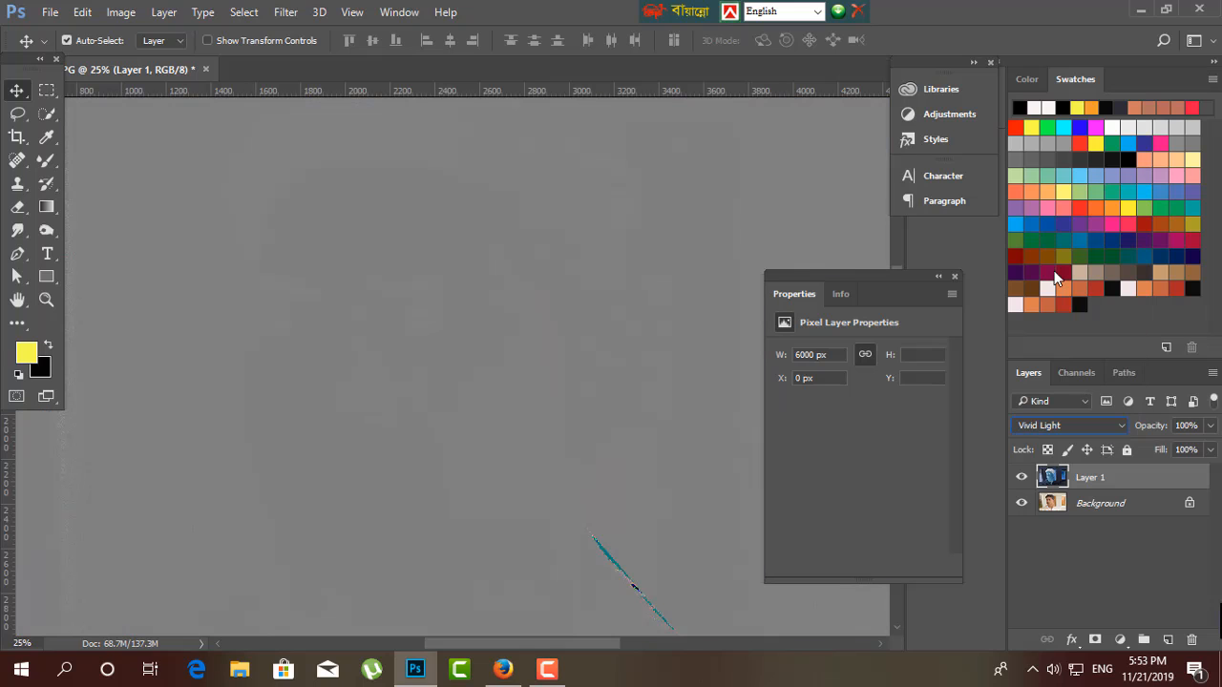
Apply a High Pass filter with a radius of 27.7 pixels to the inverted layer.
{"action": "left_click", "coordinate": [282, 14]}
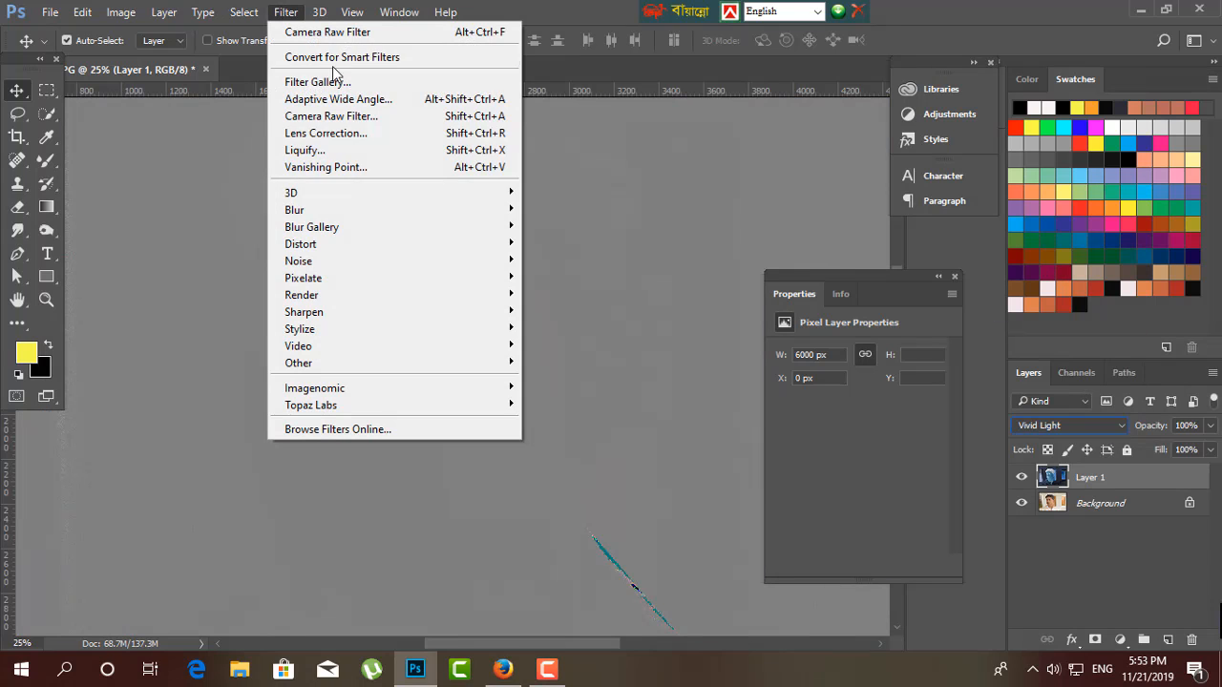
{"action": "mouse_move", "coordinate": [315, 212]}
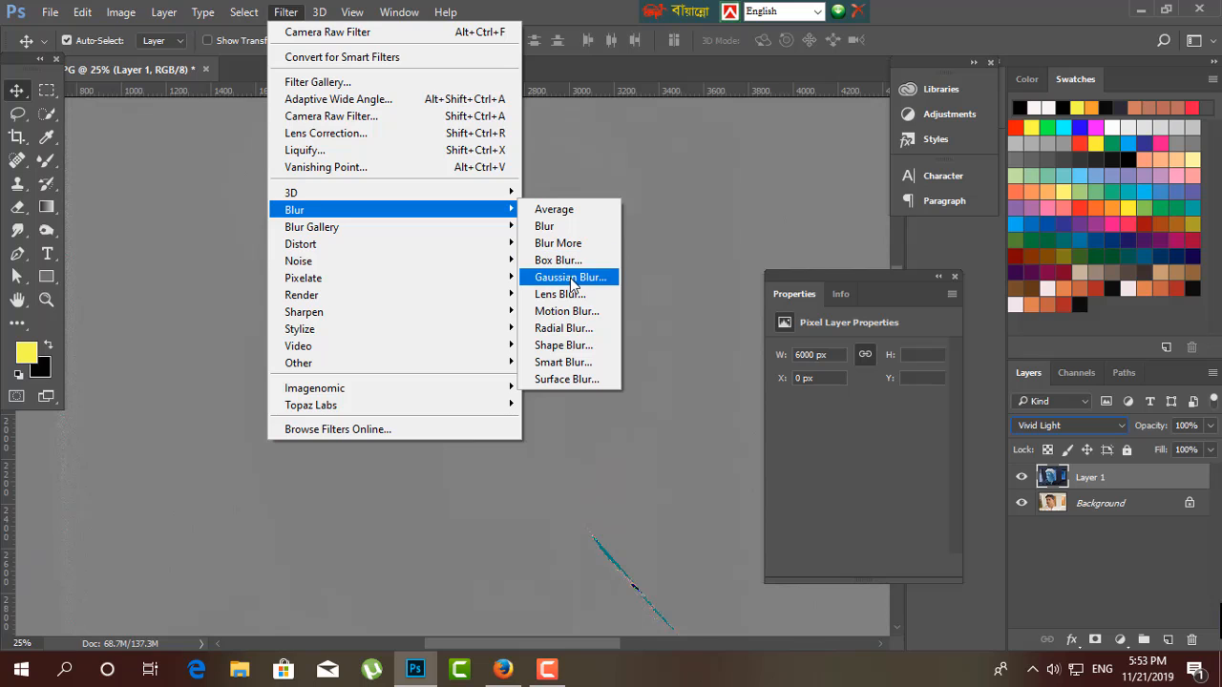
{"action": "mouse_move", "coordinate": [497, 364]}
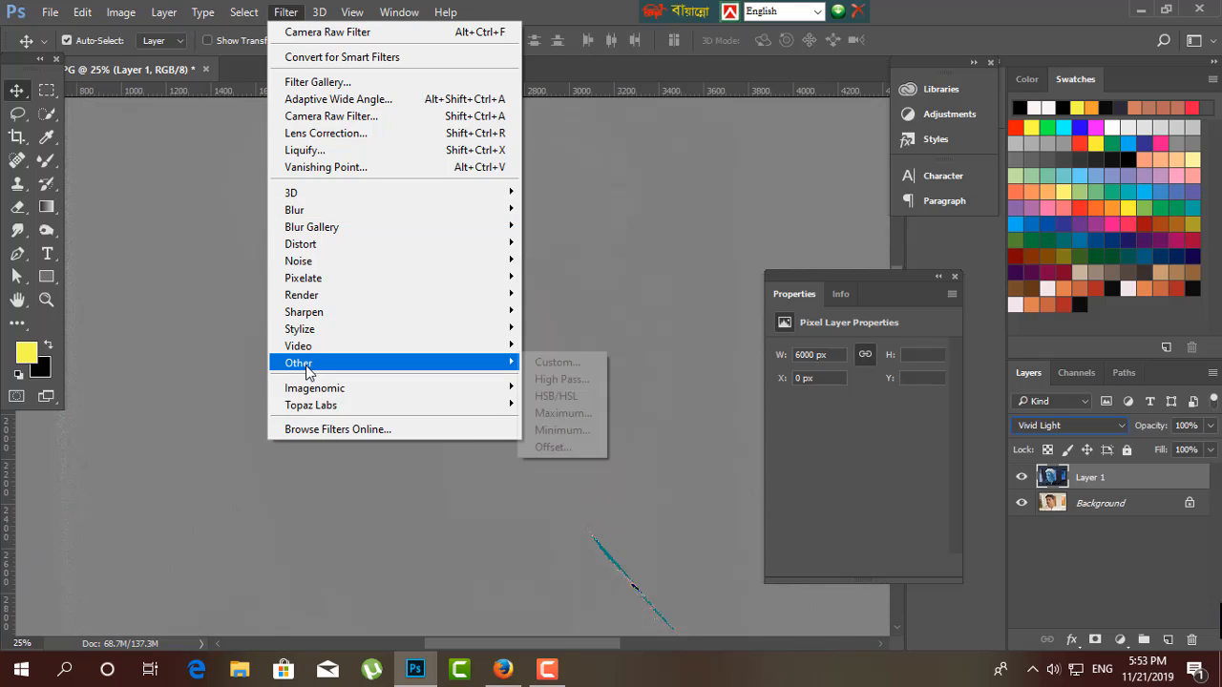
{"action": "left_click", "coordinate": [590, 378]}
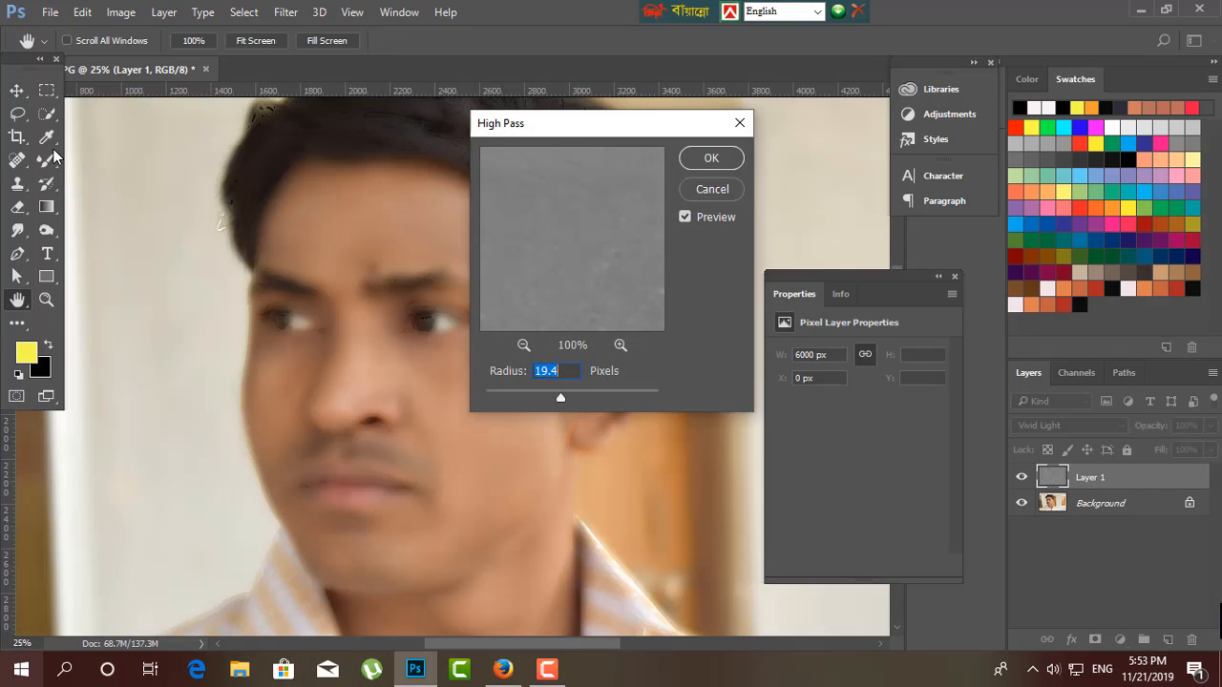
{"action": "left_click_drag", "start_coordinate": [612, 123], "coordinate": [968, 166]}
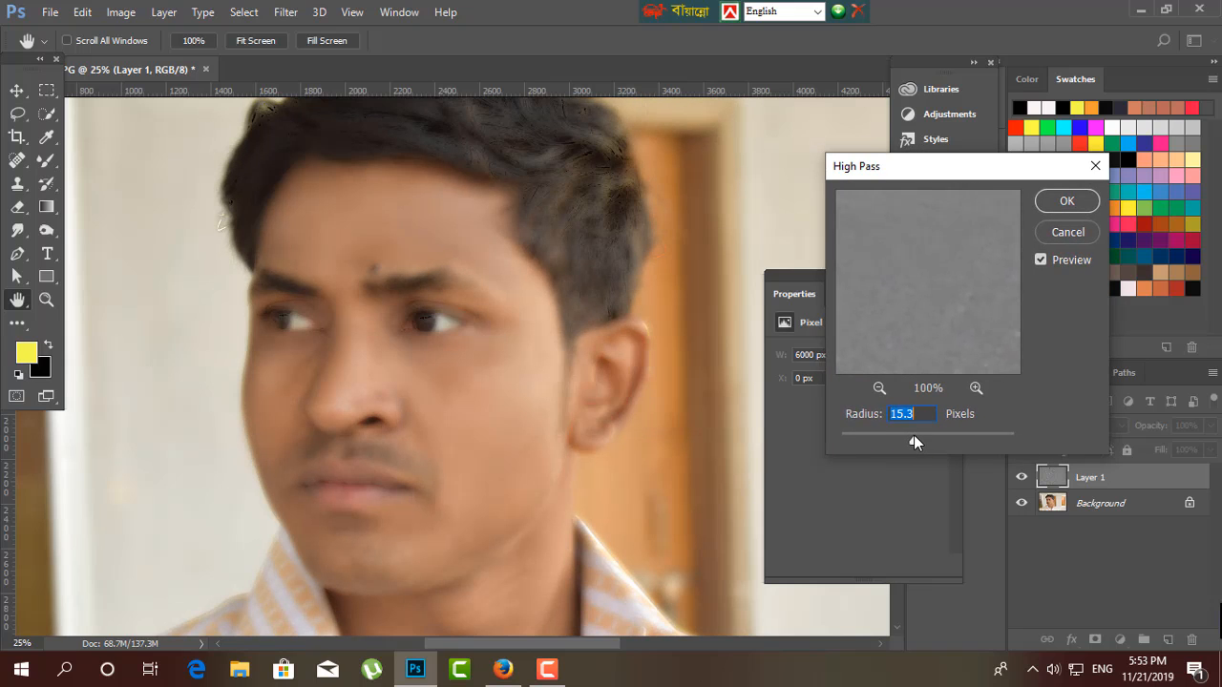
{"action": "left_click_drag", "start_coordinate": [923, 440], "coordinate": [929, 440]}
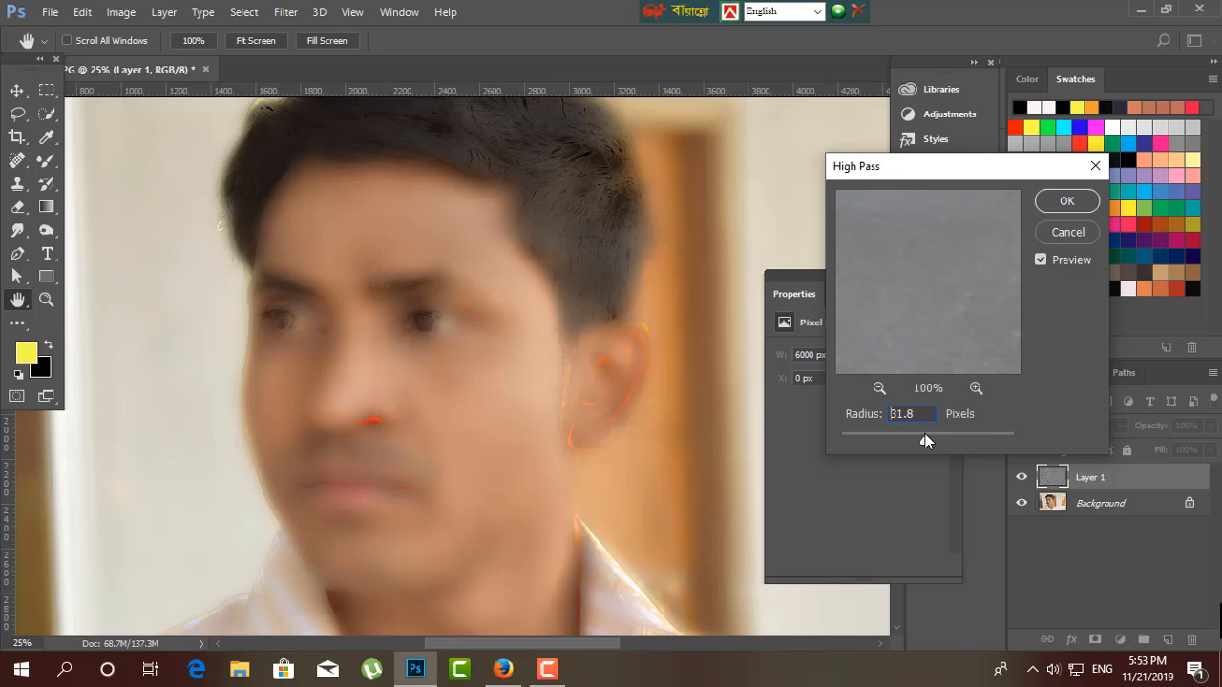
{"action": "left_click", "coordinate": [1066, 200]}
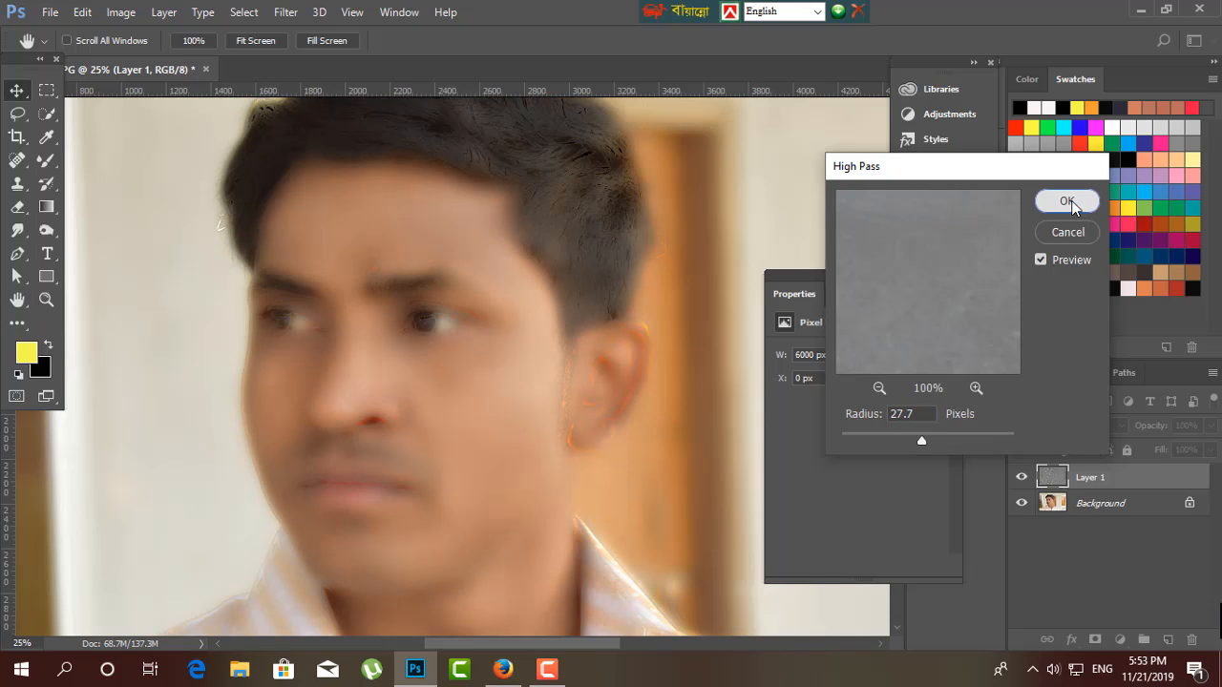
Apply a Gaussian Blur with a radius of 0.4 pixels to Layer 1 and add a white layer mask to it.
{"action": "left_click", "coordinate": [287, 12]}
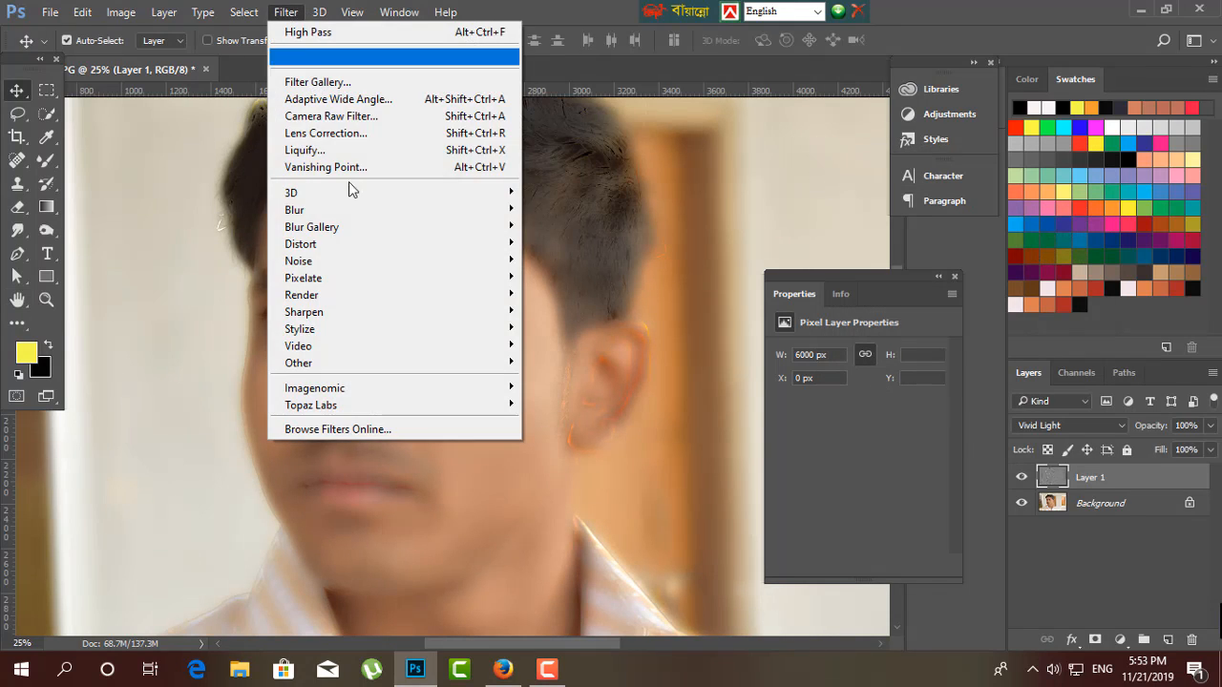
{"action": "mouse_move", "coordinate": [347, 208]}
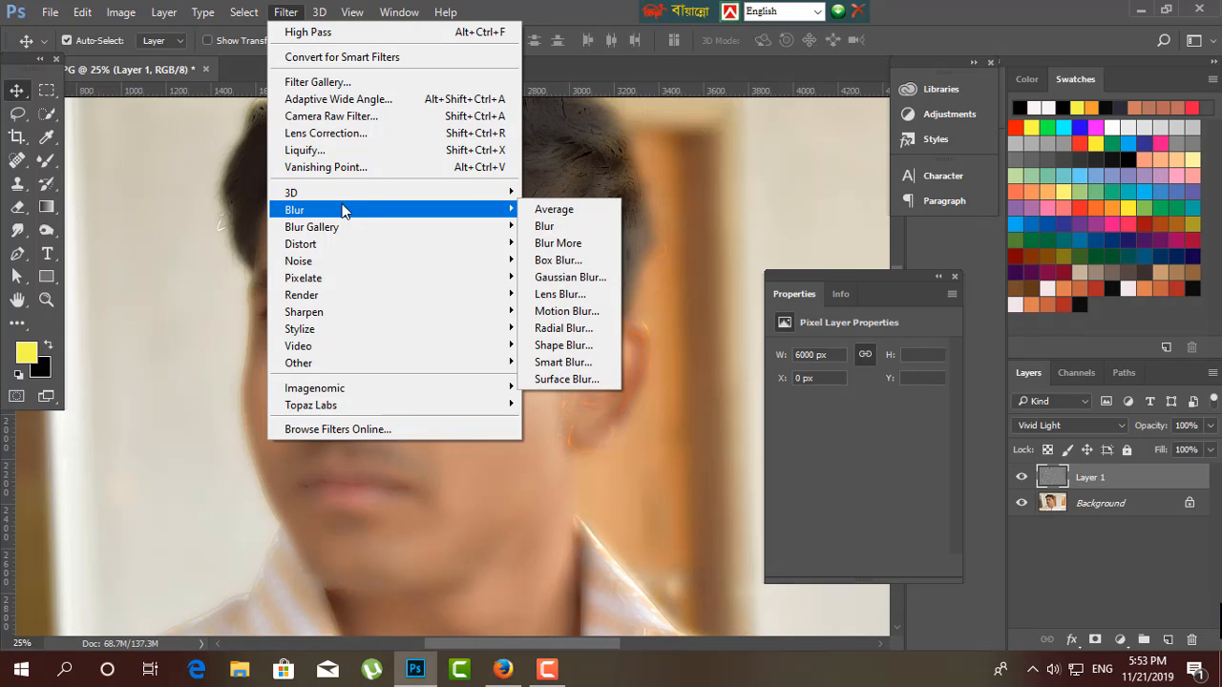
{"action": "left_click", "coordinate": [569, 277]}
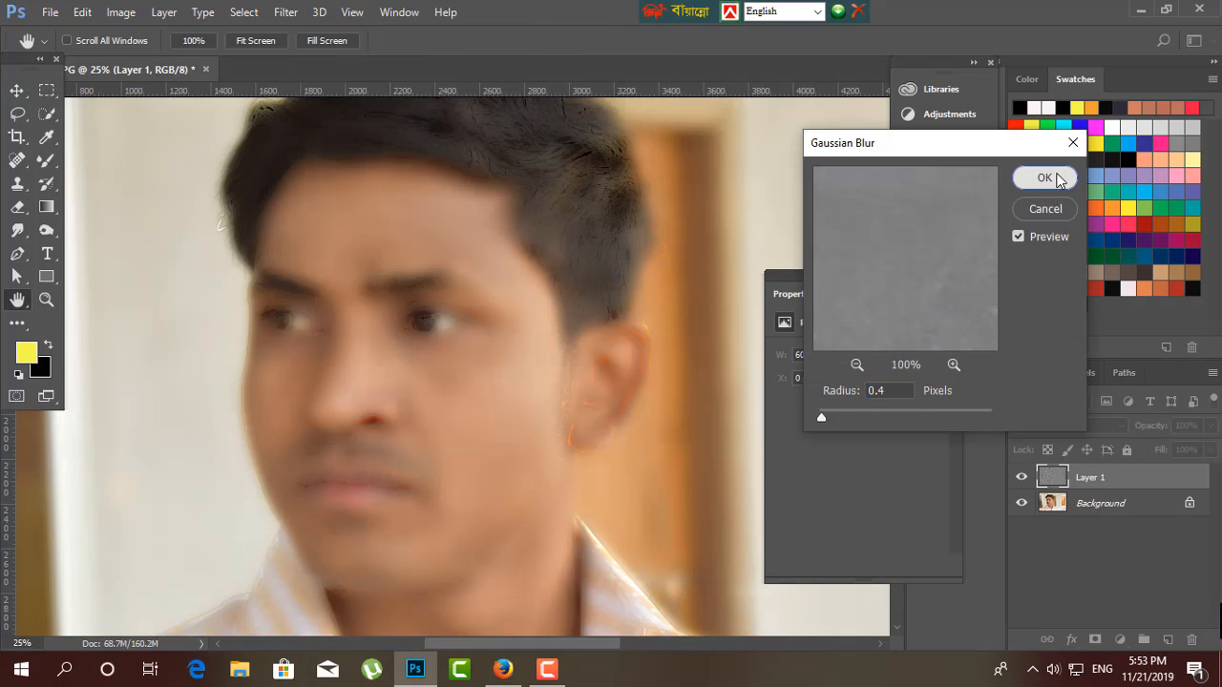
{"action": "left_click", "coordinate": [1044, 178]}
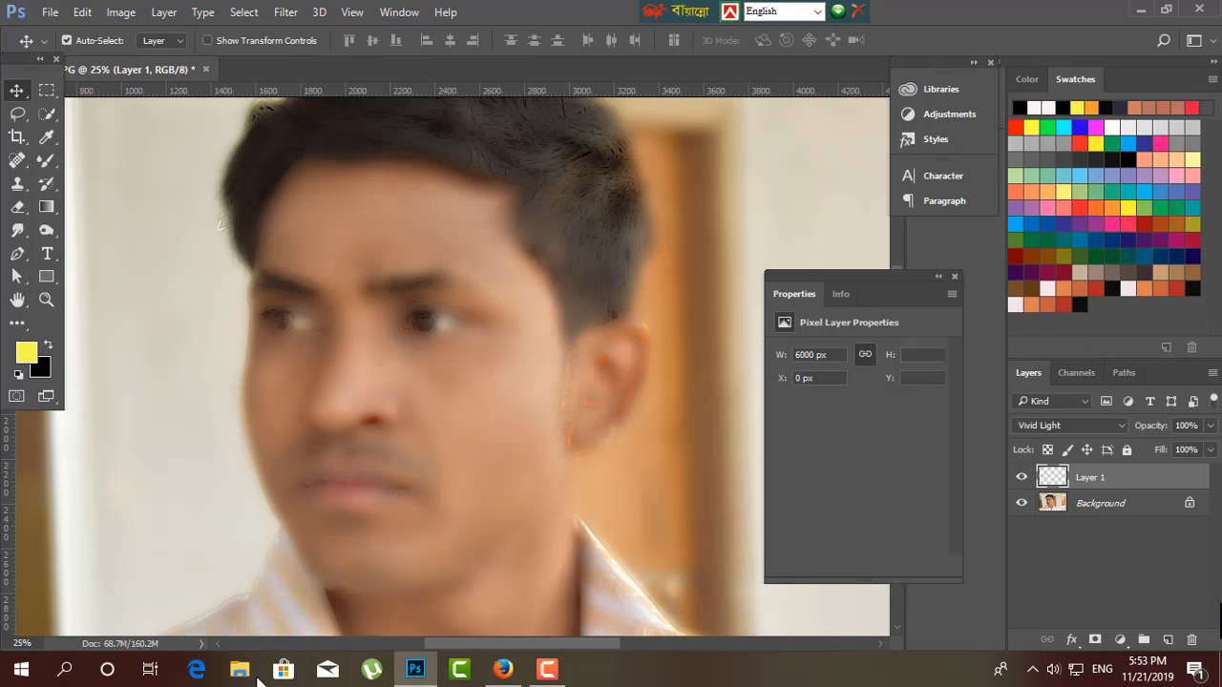
{"action": "left_click", "coordinate": [1094, 639]}
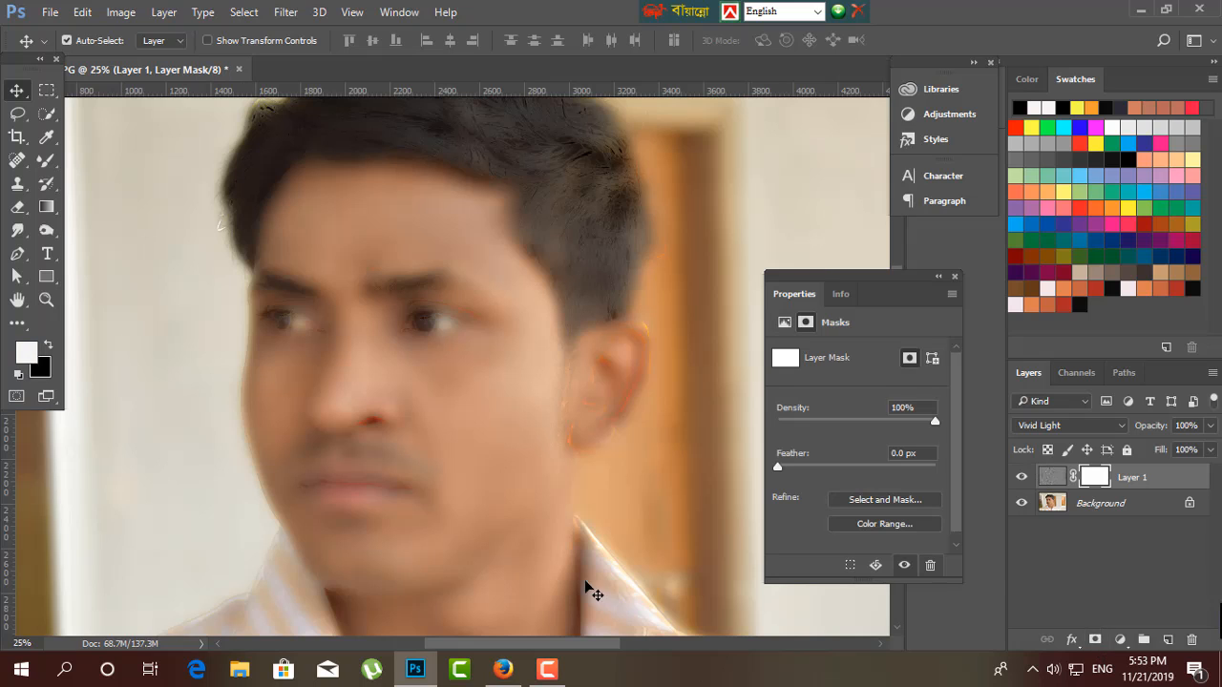
Invert Layer 1's layer mask to black to hide the softening effect.
{"action": "key", "text": "ctrl+i"}
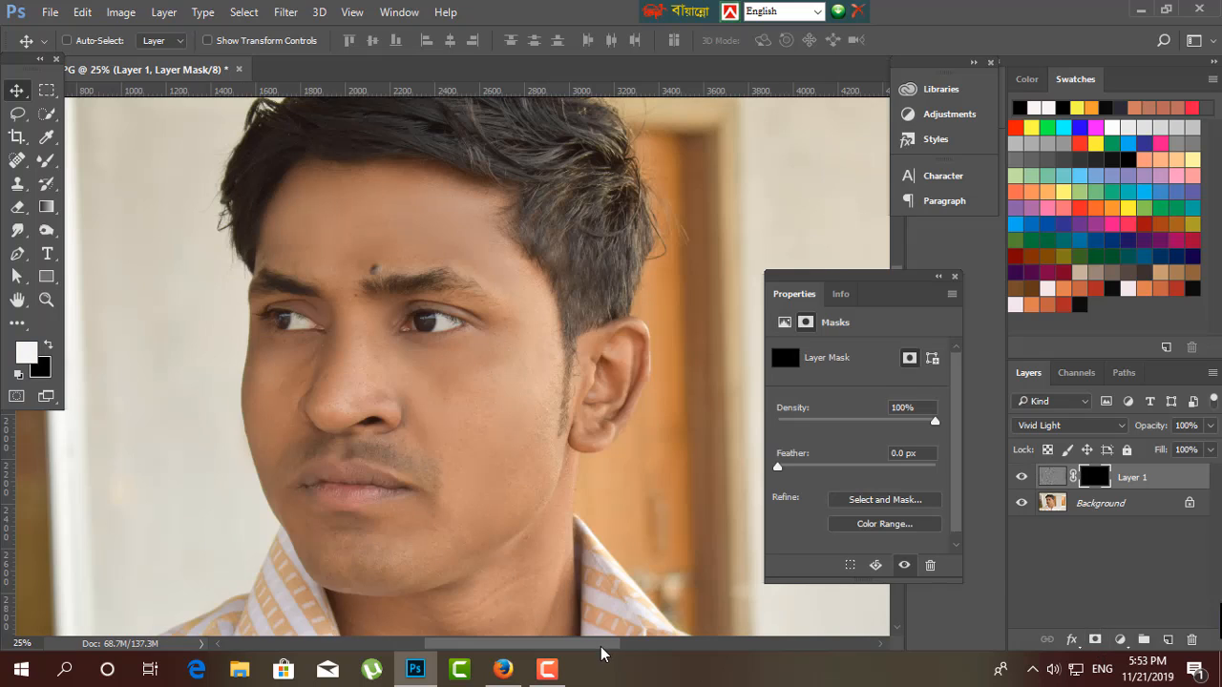
{"action": "key", "text": "ctrl+plus"}
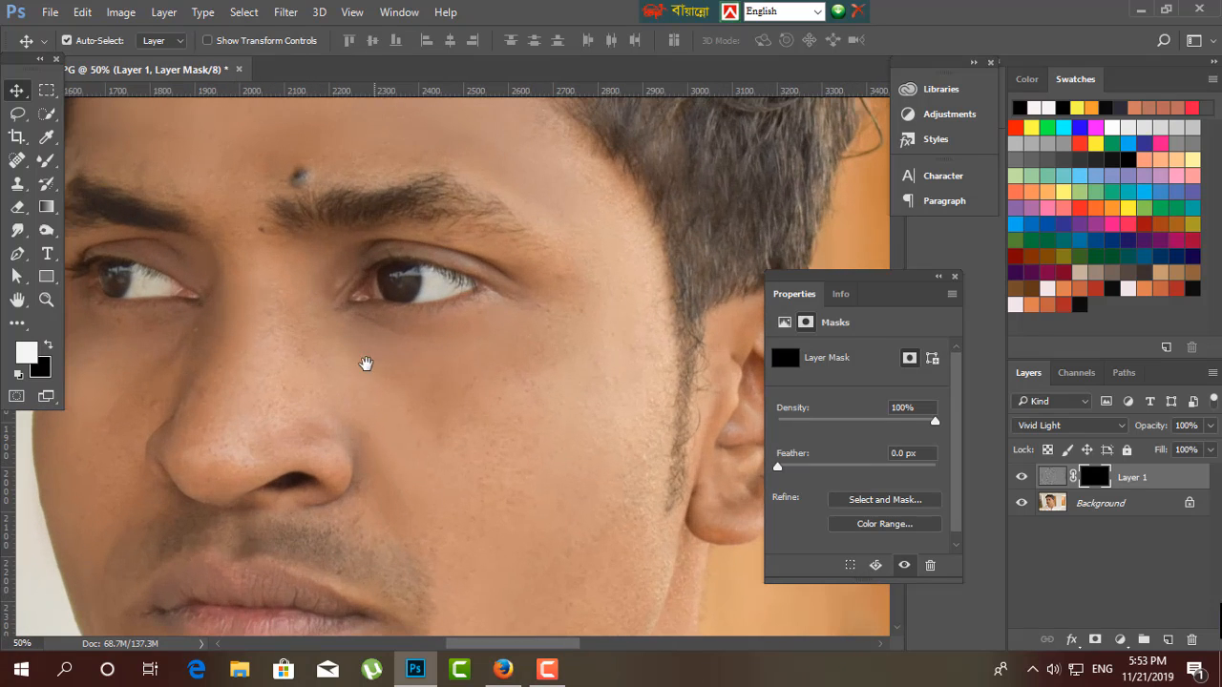
{"action": "left_click_drag", "start_coordinate": [364, 359], "coordinate": [513, 490]}
{"action": "key", "text": "ctrl+plus"}
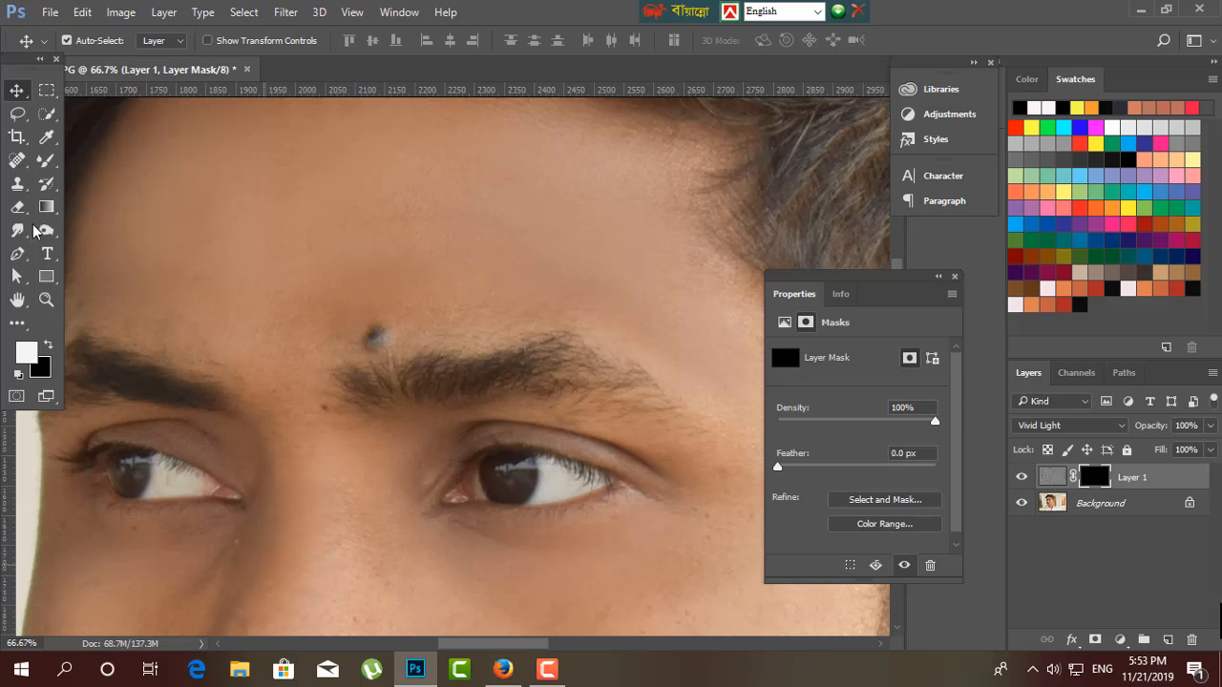
{"action": "left_click_drag", "start_coordinate": [418, 432], "coordinate": [428, 327]}
Heal the dark crease beneath the inner eye corner on the Background layer with the Spot Healing Brush at size 40.
{"action": "left_click", "coordinate": [1104, 503]}
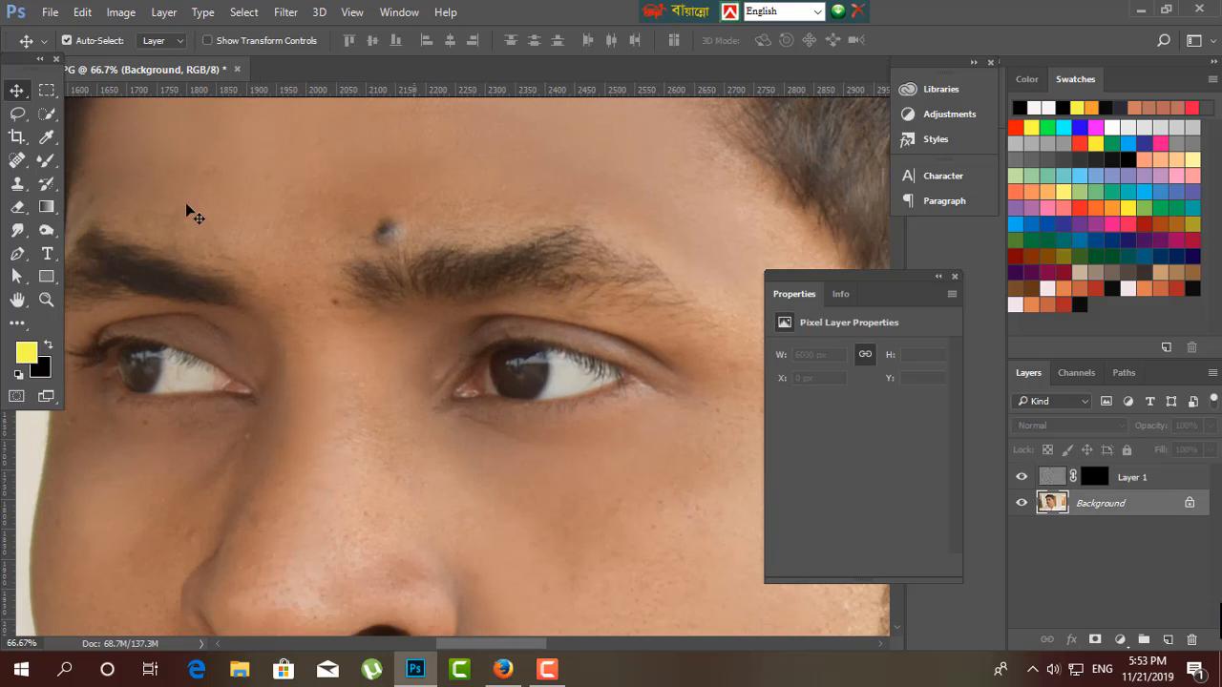
{"action": "left_click", "coordinate": [47, 161]}
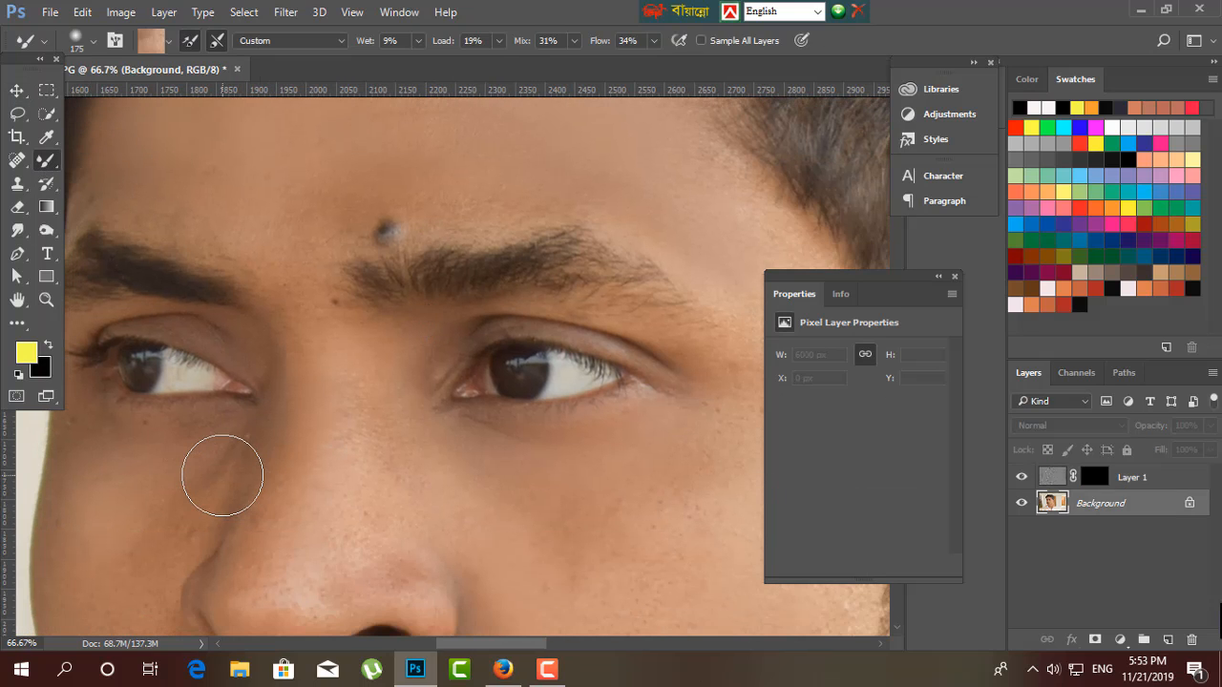
{"action": "key", "text": "bracketleft"}
{"action": "key", "text": "bracketleft"}
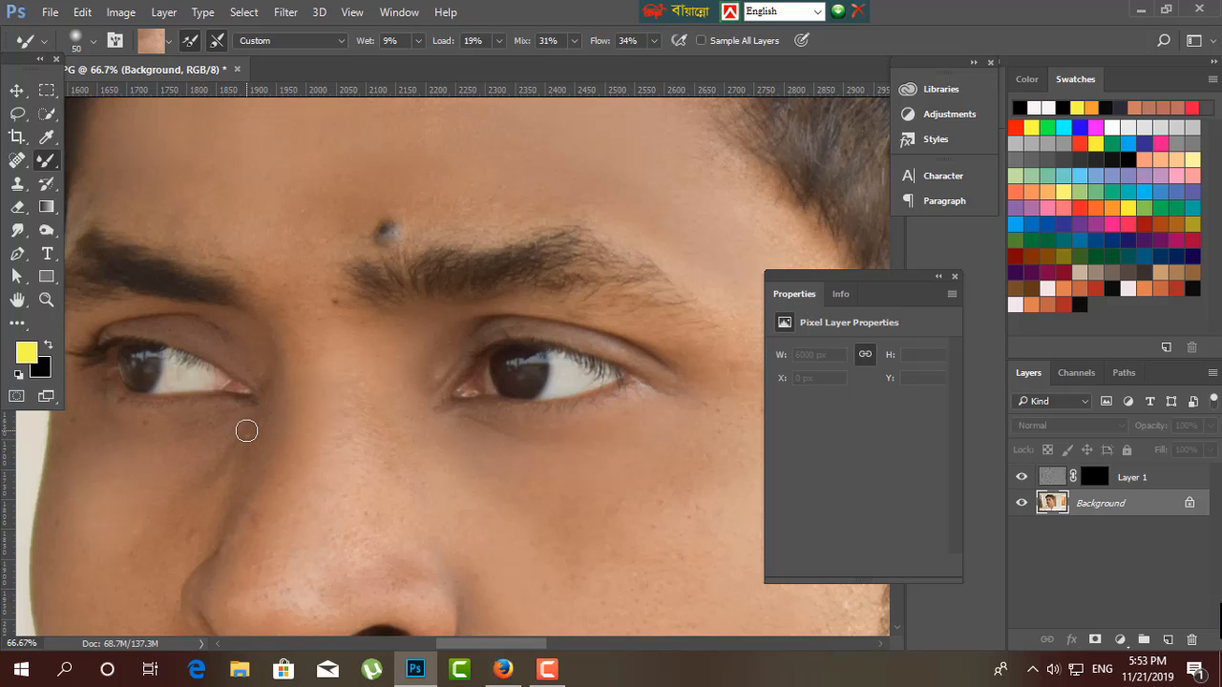
{"action": "left_click", "coordinate": [17, 160]}
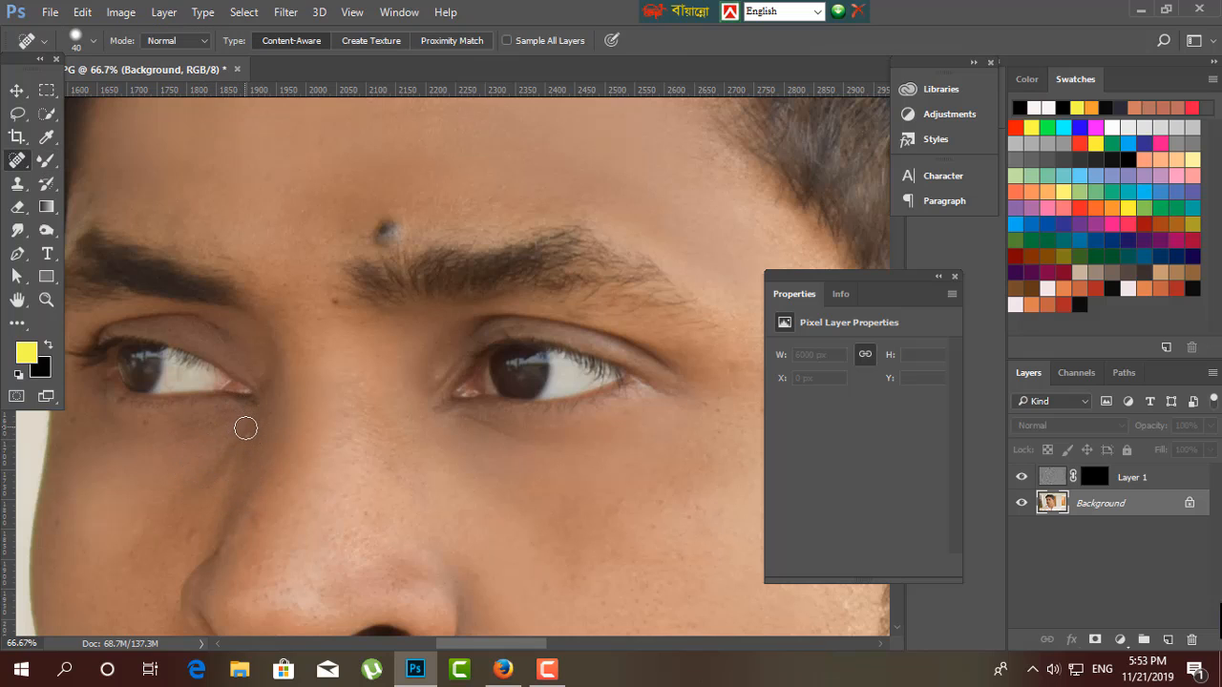
{"action": "left_click", "coordinate": [242, 432]}
{"action": "left_click", "coordinate": [17, 92]}
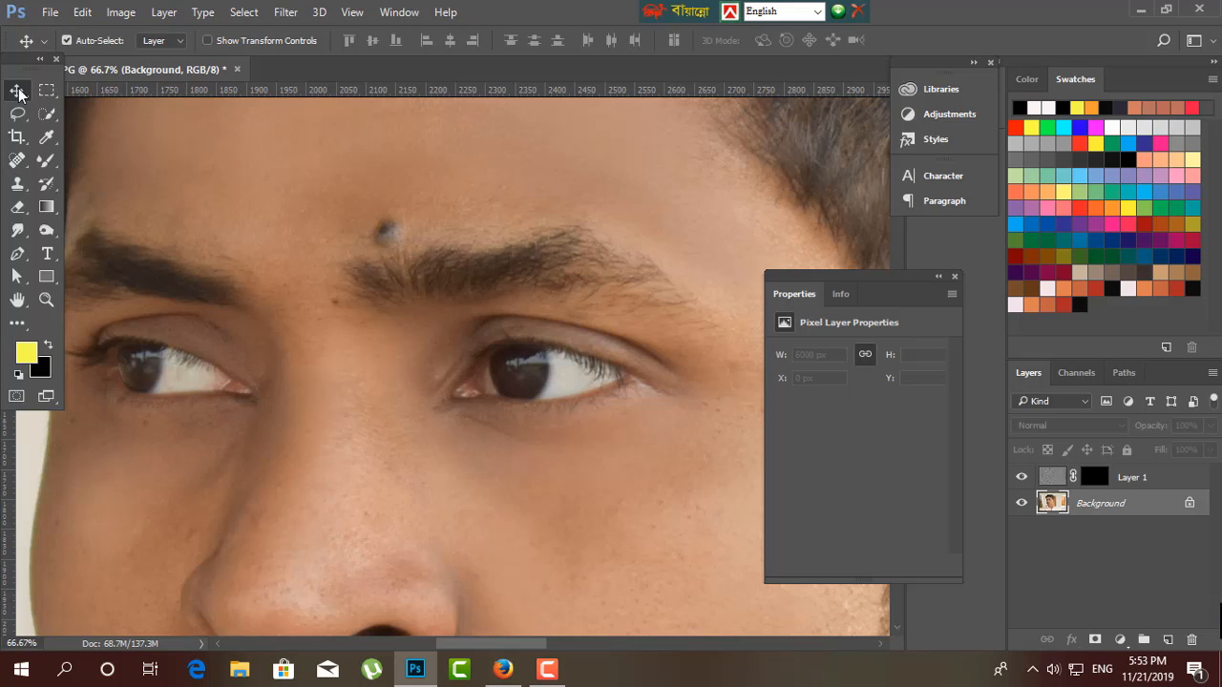
Paint white on Layer 1's mask over the forehead and temple with a size 175 Brush at 35% flow.
{"action": "left_click", "coordinate": [46, 160]}
{"action": "left_click", "coordinate": [95, 159]}
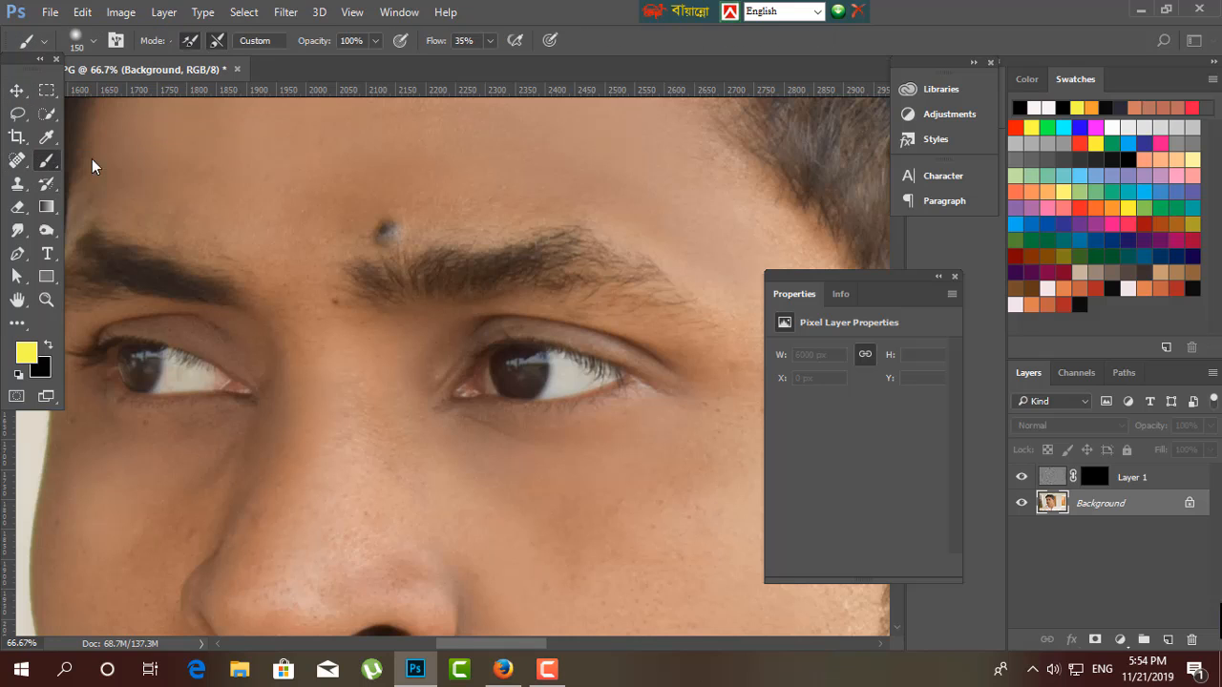
{"action": "left_click", "coordinate": [1098, 479]}
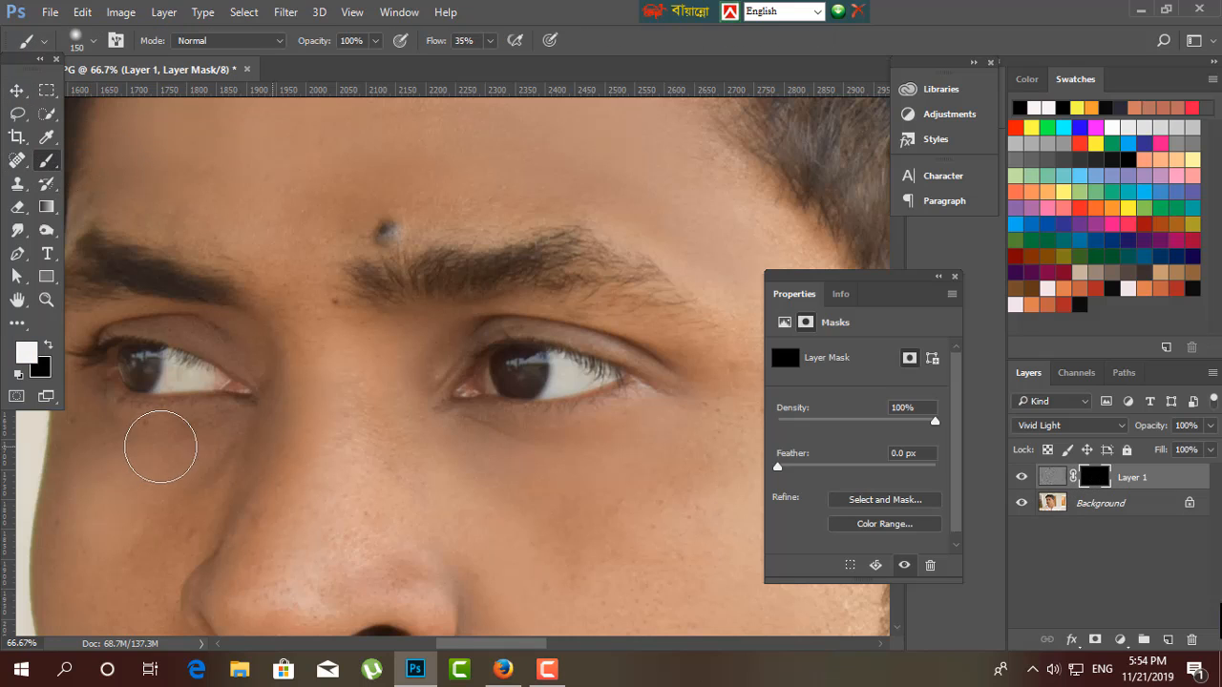
{"action": "left_click_drag", "start_coordinate": [455, 328], "coordinate": [444, 399]}
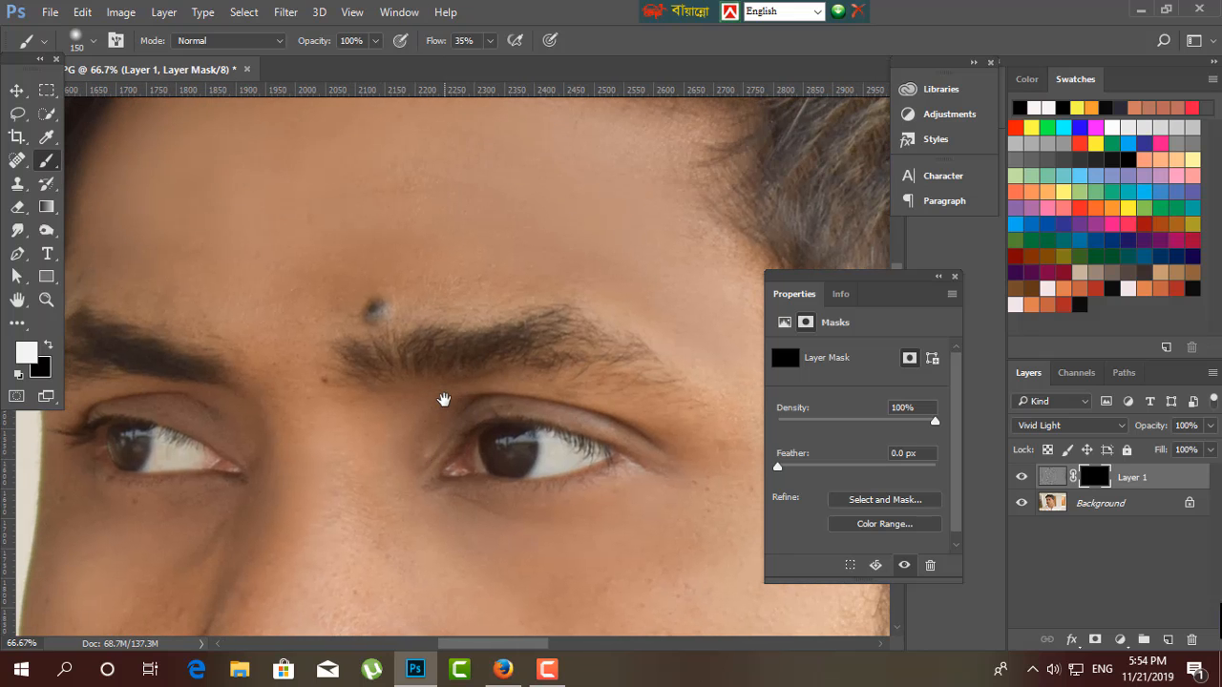
{"action": "left_click_drag", "start_coordinate": [390, 203], "coordinate": [538, 291]}
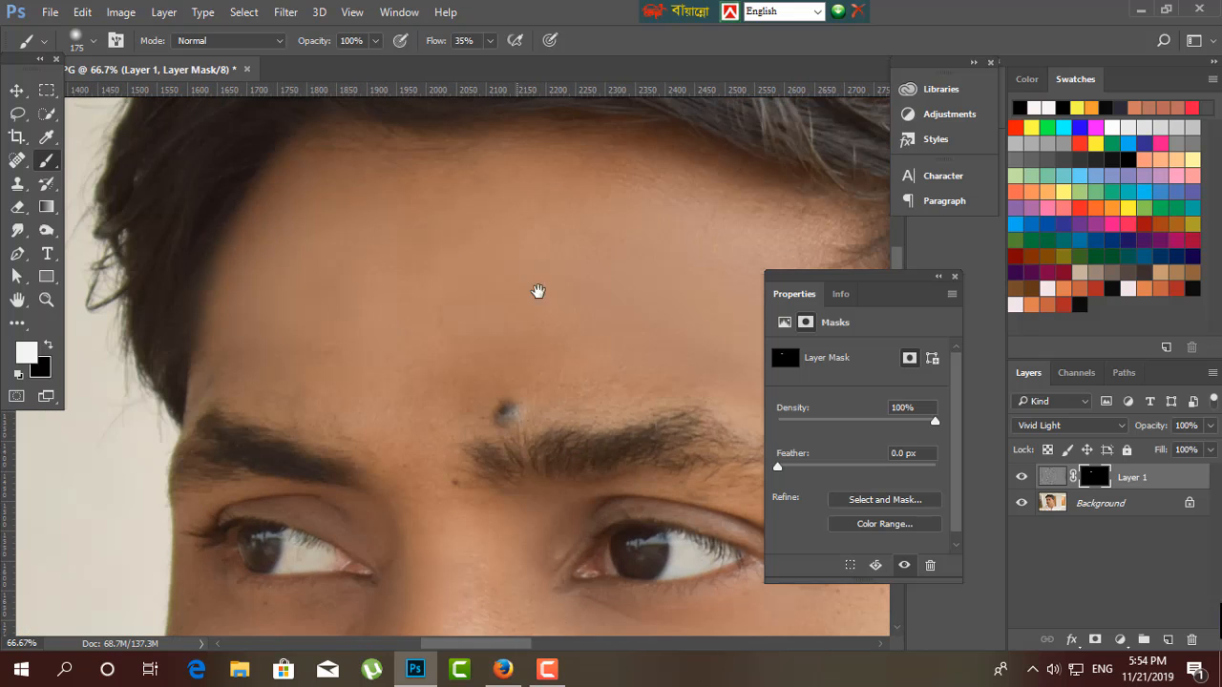
{"action": "key", "text": "bracketright"}
{"action": "mouse_move", "coordinate": [654, 186]}
{"action": "left_mouse_down"}
{"action": "mouse_move", "coordinate": [349, 213]}
{"action": "mouse_move", "coordinate": [359, 361]}
{"action": "mouse_move", "coordinate": [374, 189]}
{"action": "mouse_move", "coordinate": [646, 240]}
{"action": "mouse_move", "coordinate": [229, 272]}
{"action": "left_mouse_up"}
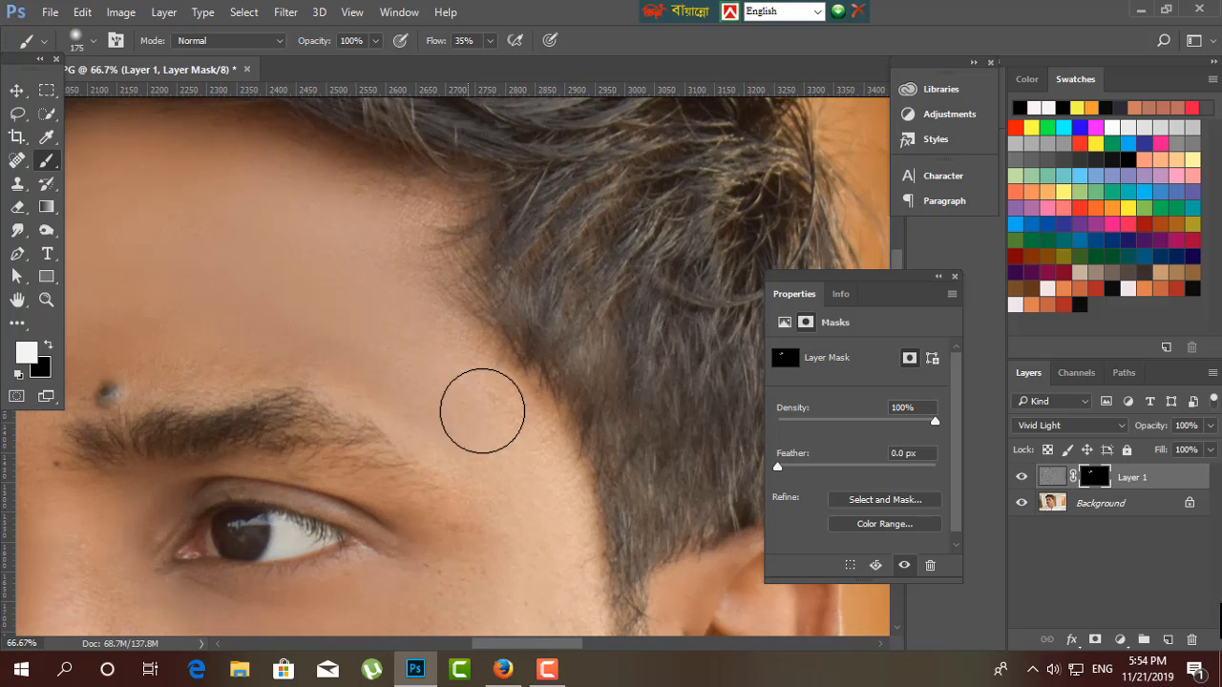
{"action": "left_click_drag", "start_coordinate": [163, 328], "coordinate": [524, 256]}
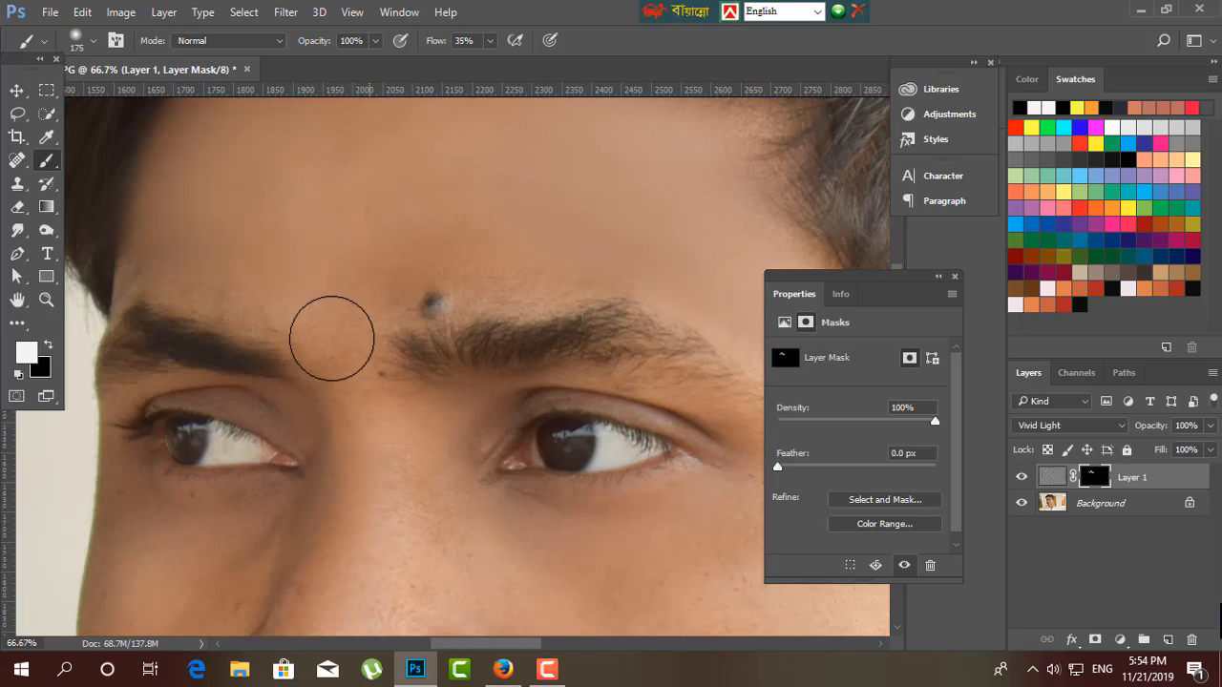
Paint white on Layer 1's mask over the under-eye area and cheek on the far side of the nose, using brush sizes 125 and 150.
{"action": "left_click_drag", "start_coordinate": [428, 353], "coordinate": [524, 165]}
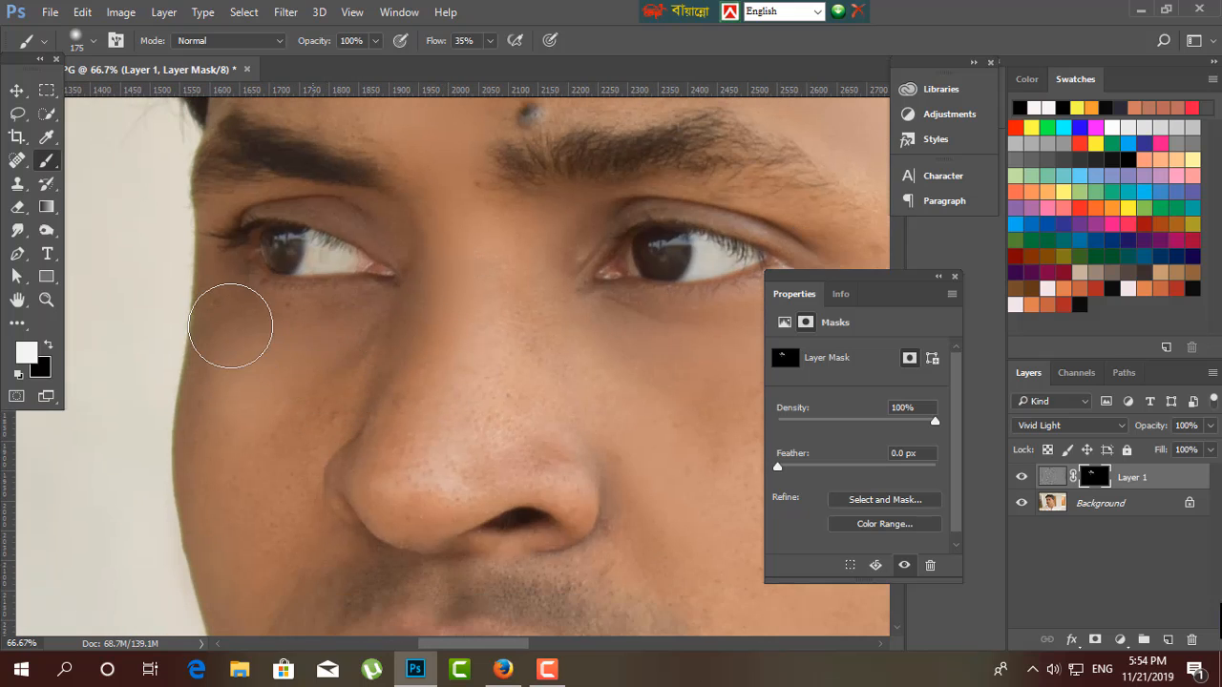
{"action": "key", "text": "bracketleft"}
{"action": "key", "text": "bracketleft"}
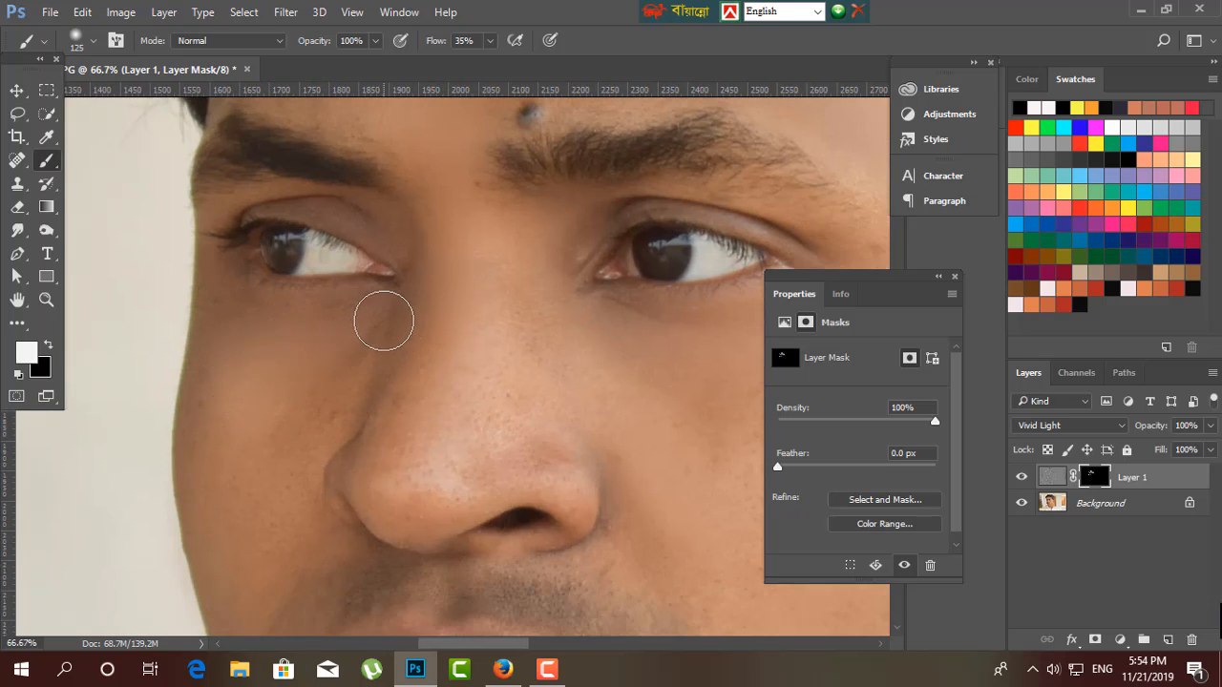
{"action": "scroll", "coordinate": [295, 335], "scroll_direction": "down", "scroll_amount": 4}
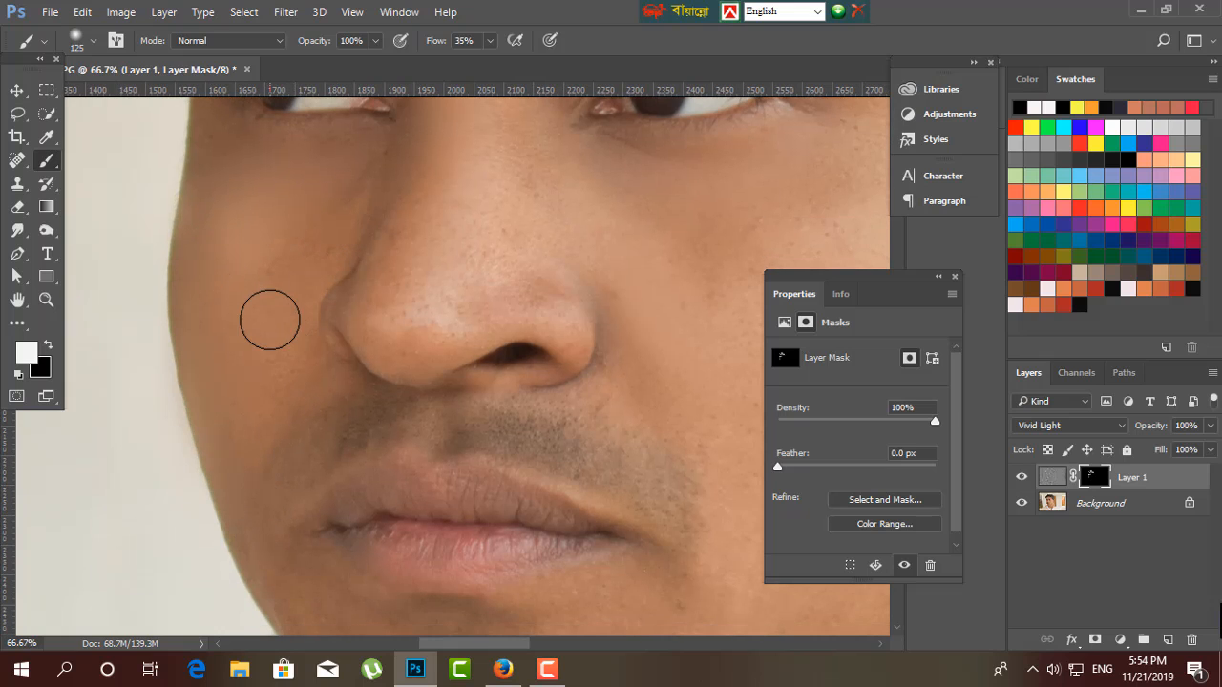
{"action": "key", "text": "bracketright"}
{"action": "scroll", "coordinate": [286, 423], "scroll_direction": "up", "scroll_amount": 4}
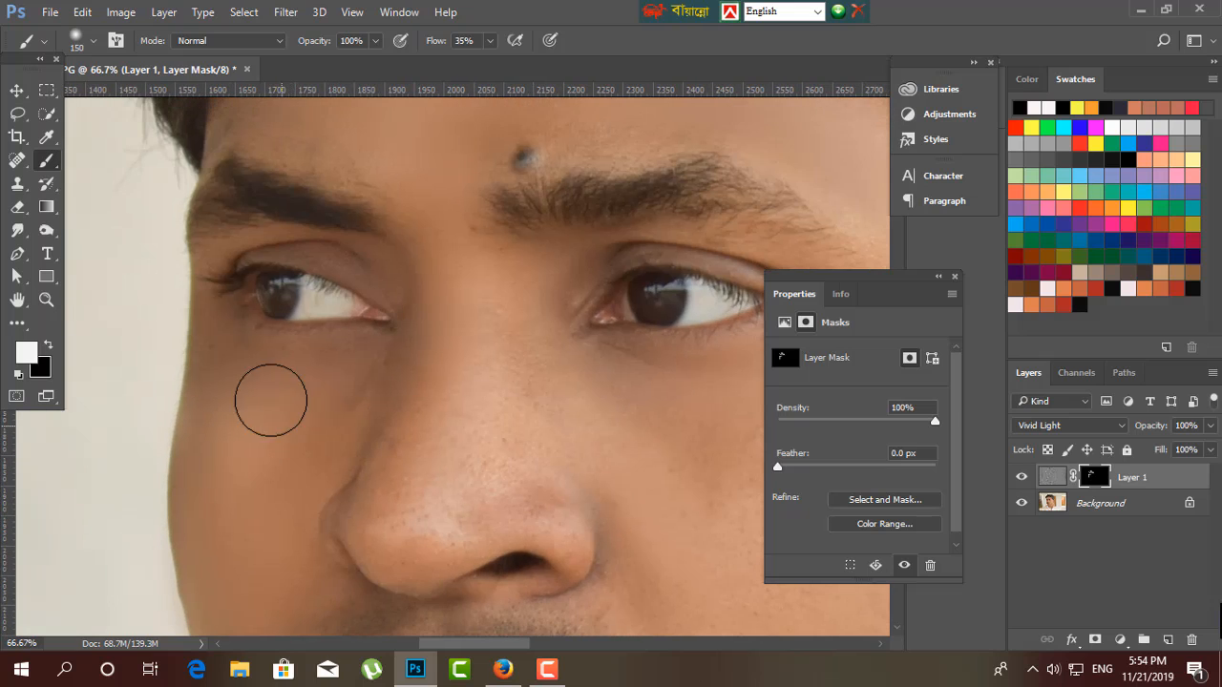
Reveal the softening over the nose by painting Layer 1's mask white with brush sizes 90 and 100.
{"action": "key", "text": "bracketleft"}
{"action": "key", "text": "bracketleft"}
{"action": "key", "text": "bracketleft"}
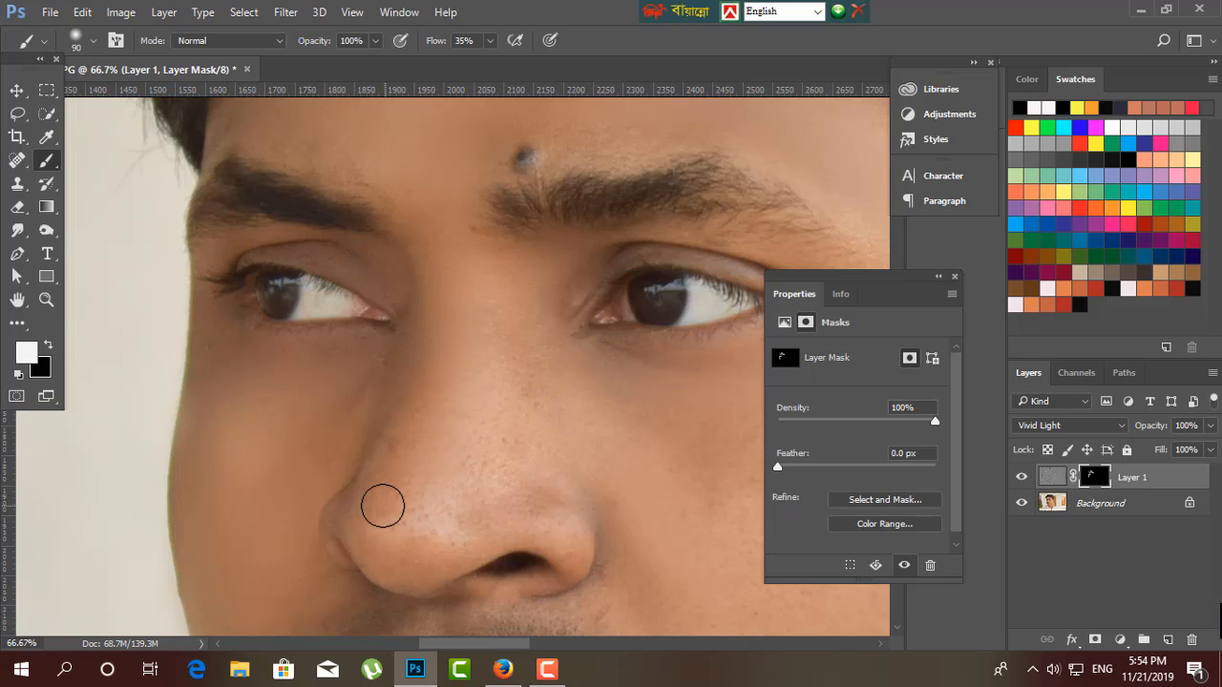
{"action": "key", "text": "bracketright"}
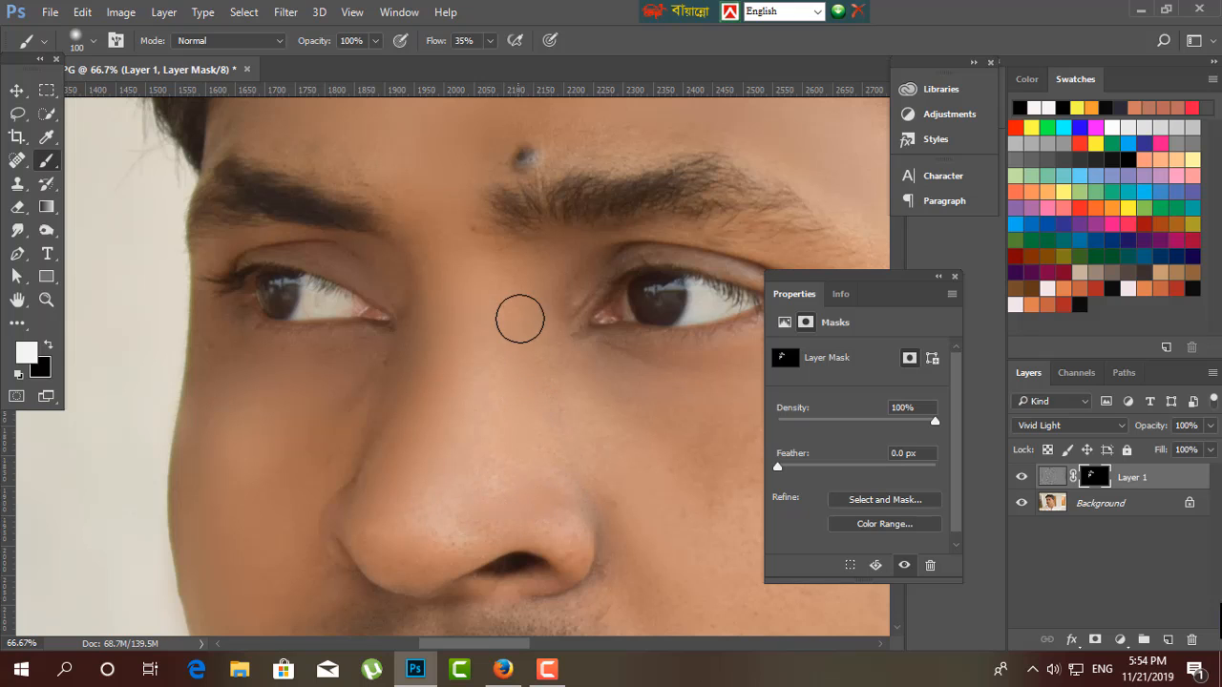
Paint white on Layer 1's mask over the cheek between the nose and ear, enlarging the brush to size 150.
{"action": "left_click_drag", "start_coordinate": [664, 417], "coordinate": [385, 453]}
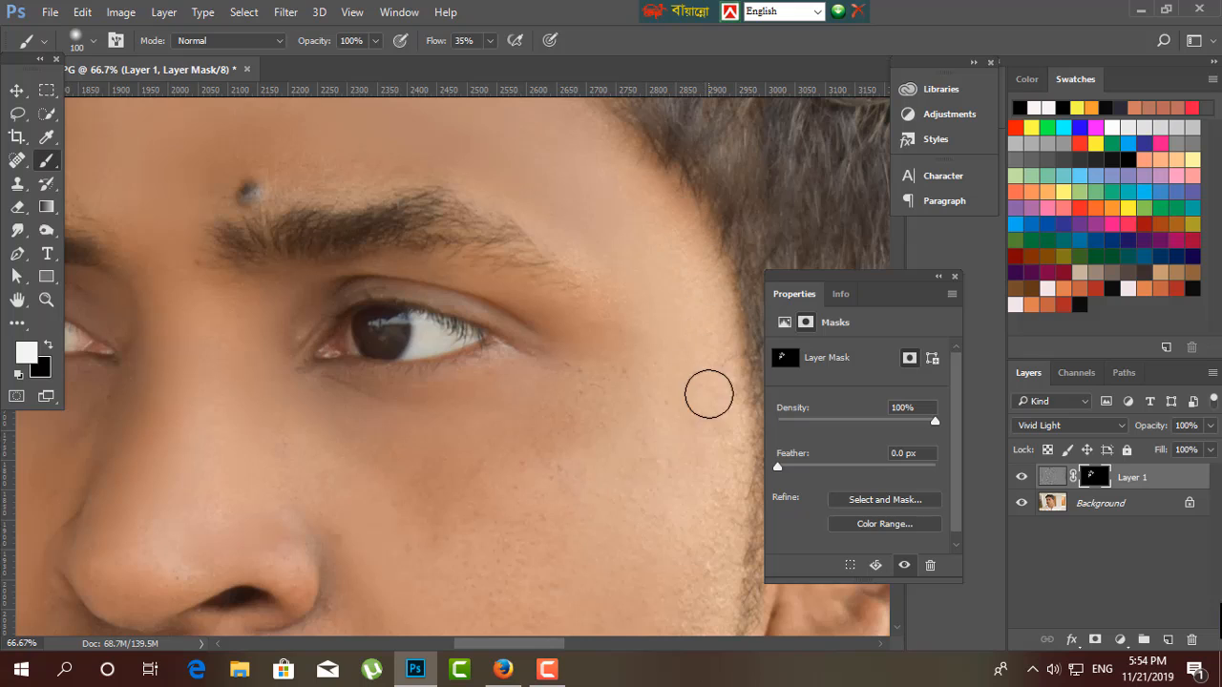
{"action": "mouse_move", "coordinate": [649, 462]}
{"action": "left_mouse_down"}
{"action": "mouse_move", "coordinate": [492, 325]}
{"action": "mouse_move", "coordinate": [314, 385]}
{"action": "mouse_move", "coordinate": [280, 429]}
{"action": "mouse_move", "coordinate": [382, 456]}
{"action": "mouse_move", "coordinate": [316, 464]}
{"action": "mouse_move", "coordinate": [229, 392]}
{"action": "mouse_move", "coordinate": [279, 514]}
{"action": "mouse_move", "coordinate": [350, 505]}
{"action": "mouse_move", "coordinate": [447, 448]}
{"action": "mouse_move", "coordinate": [445, 393]}
{"action": "left_mouse_up"}
{"action": "key", "text": "bracketright"}
{"action": "key", "text": "bracketright"}
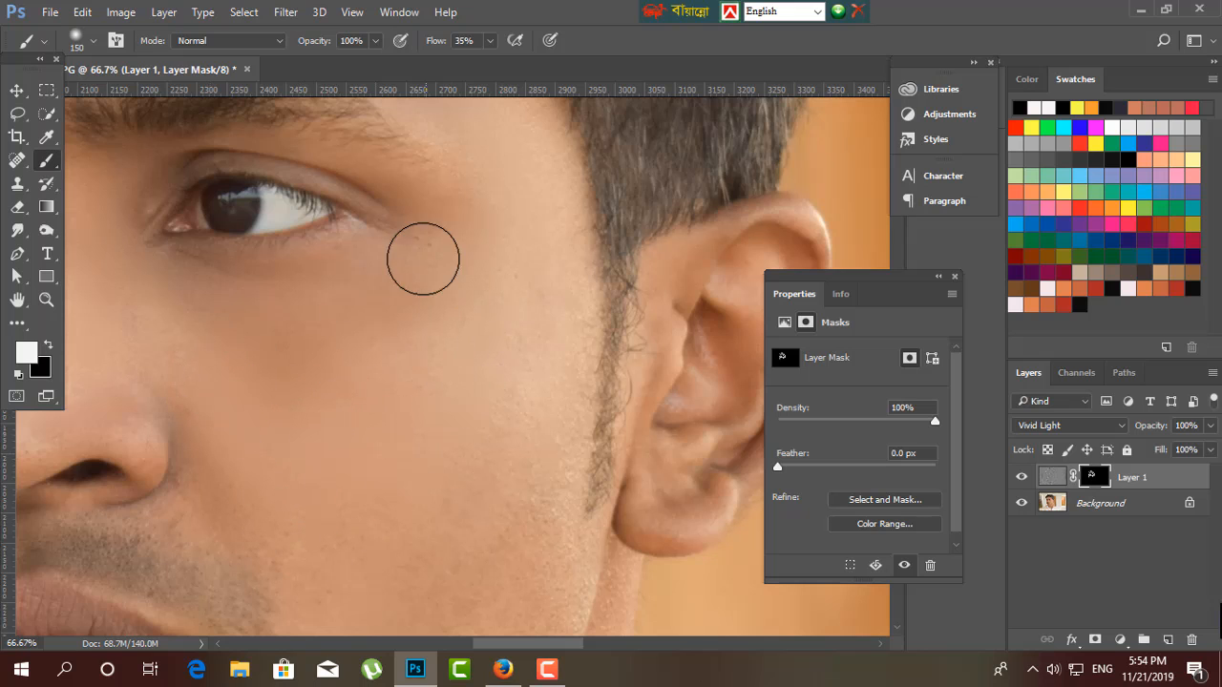
{"action": "key", "text": "space"}
{"action": "left_click_drag", "start_coordinate": [413, 445], "coordinate": [410, 292]}
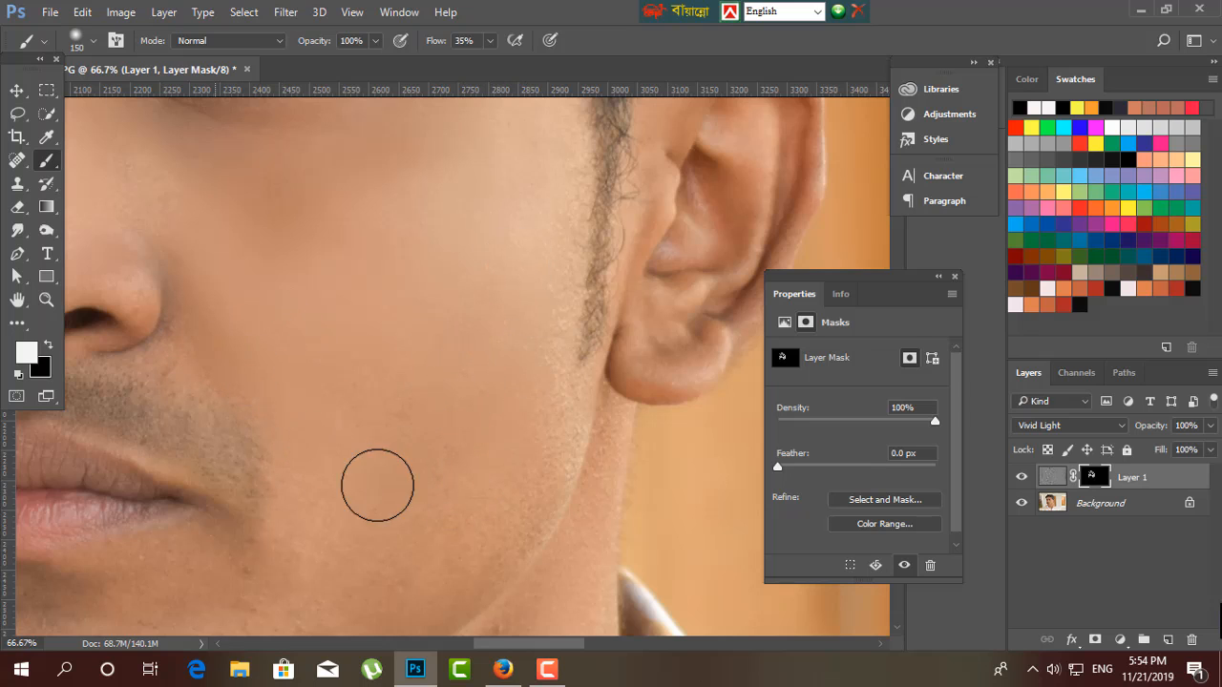
Paint white on Layer 1's mask along the jaw edge and over the ear with a size 90 brush.
{"action": "key", "text": "bracketleft"}
{"action": "key", "text": "bracketleft"}
{"action": "key", "text": "bracketleft"}
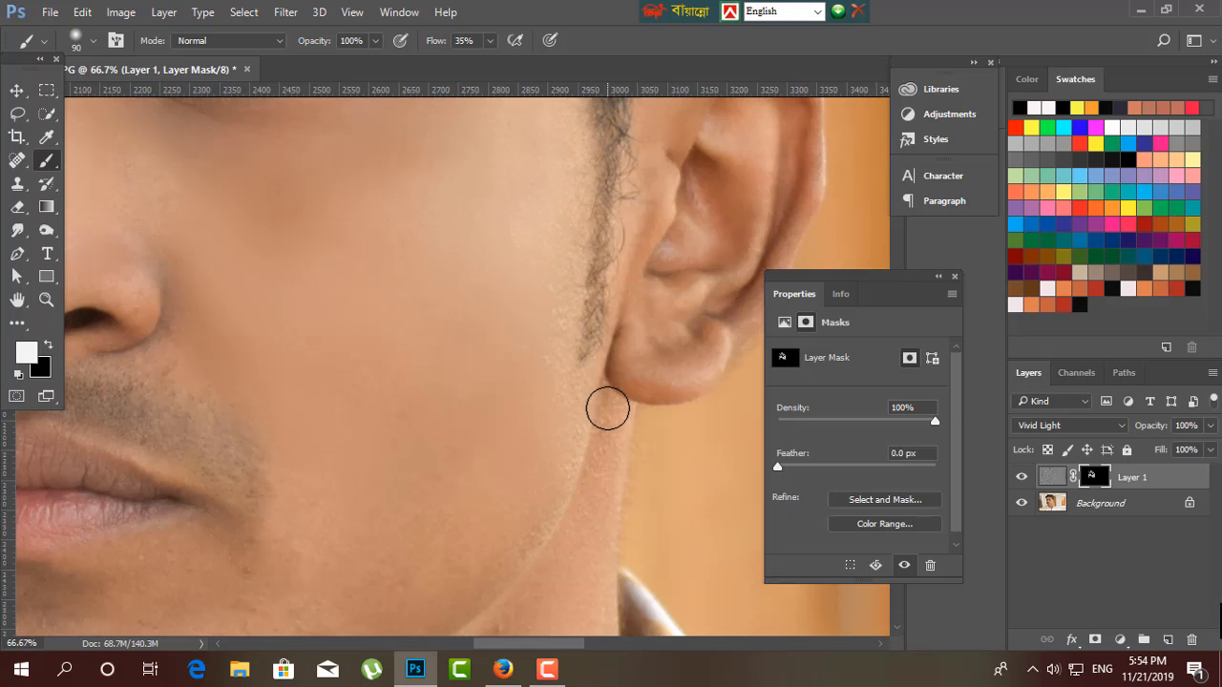
{"action": "mouse_move", "coordinate": [590, 563]}
{"action": "left_mouse_down"}
{"action": "mouse_move", "coordinate": [553, 458]}
{"action": "mouse_move", "coordinate": [506, 555]}
{"action": "left_mouse_up"}
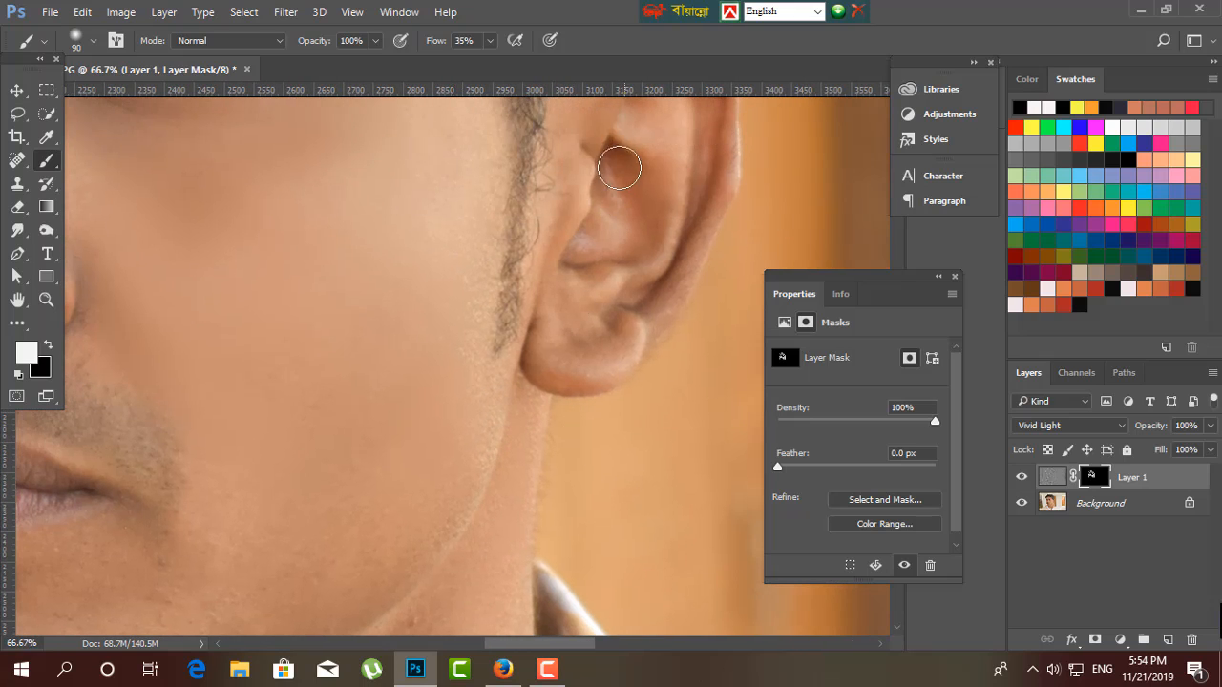
{"action": "left_click_drag", "start_coordinate": [623, 278], "coordinate": [592, 357]}
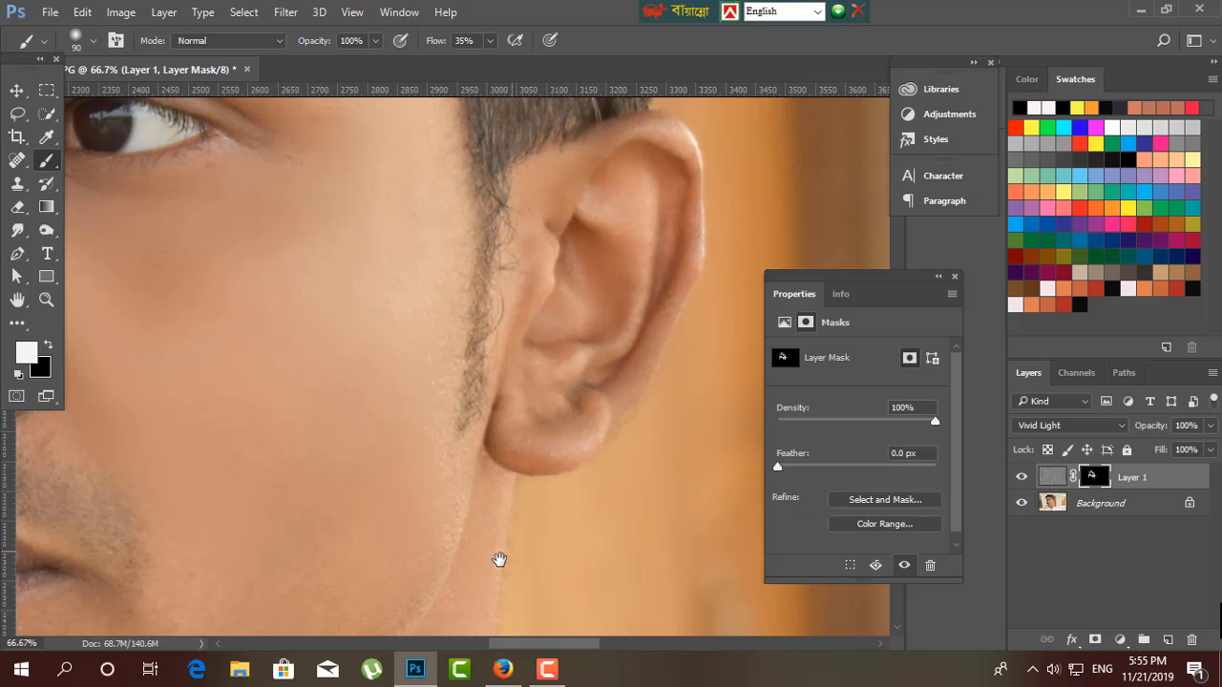
Paint white on Layer 1's mask over the side of the neck beside the collar with a size 150 brush.
{"action": "left_click_drag", "start_coordinate": [500, 559], "coordinate": [586, 93]}
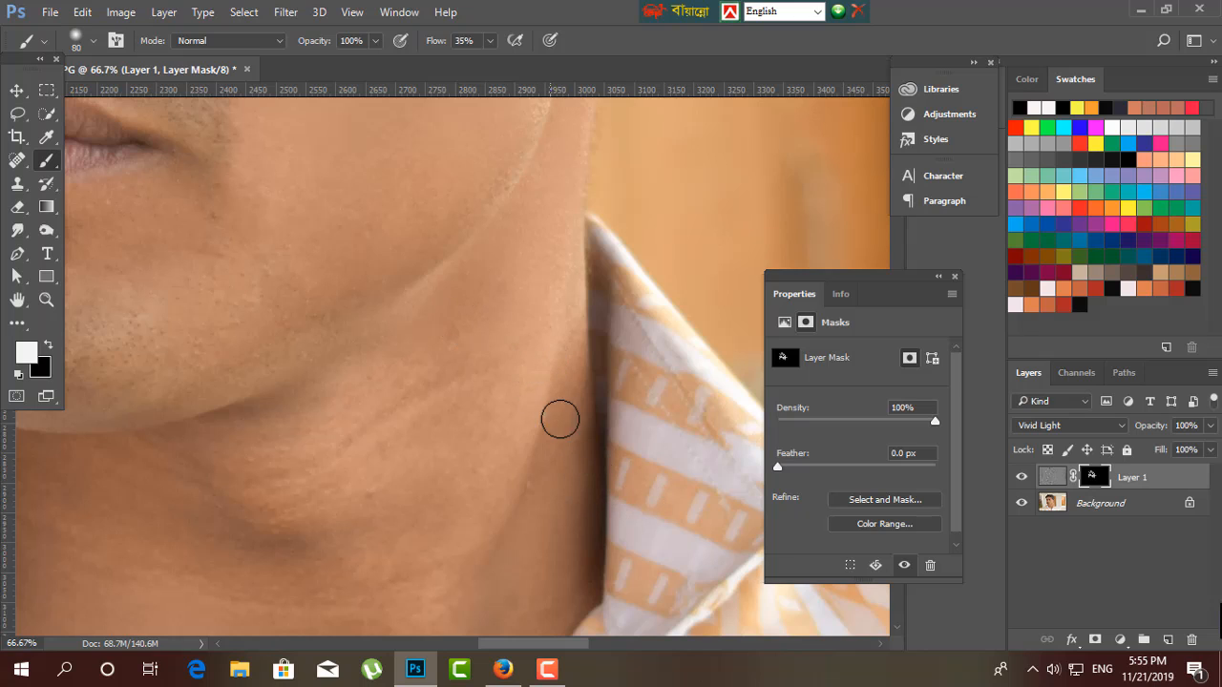
{"action": "key", "text": "bracketright"}
{"action": "key", "text": "bracketright"}
{"action": "key", "text": "bracketright"}
{"action": "key", "text": "bracketright"}
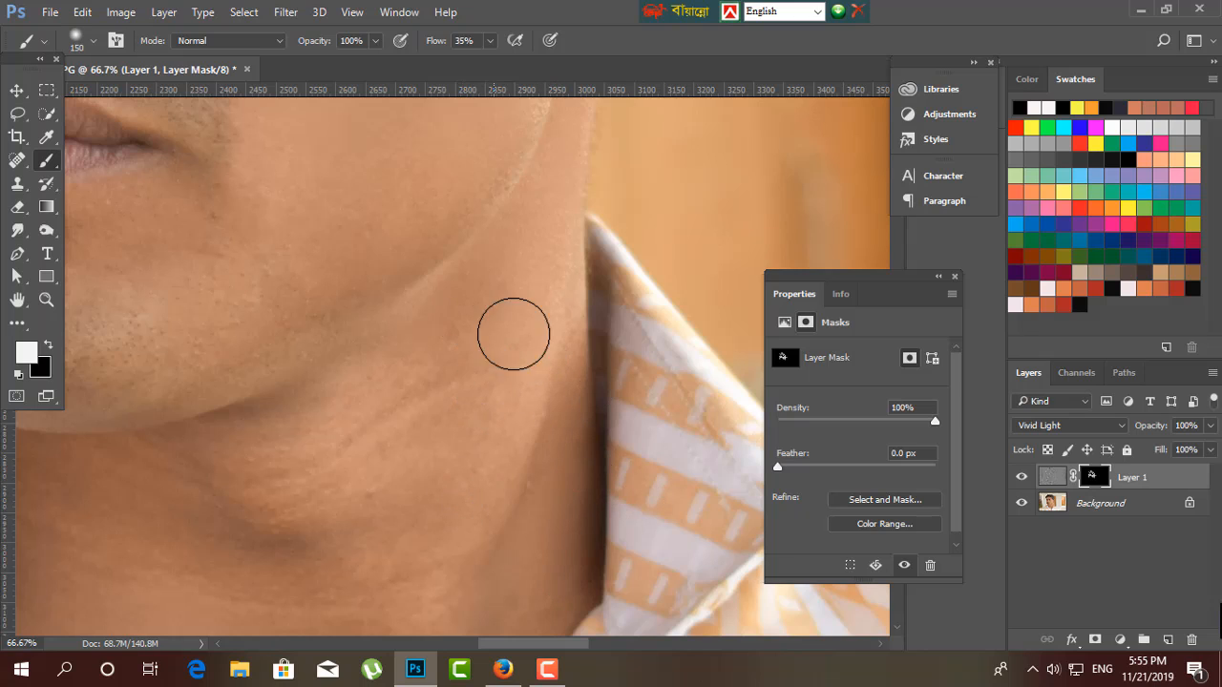
{"action": "mouse_move", "coordinate": [399, 444]}
{"action": "left_mouse_down"}
{"action": "mouse_move", "coordinate": [460, 481]}
{"action": "mouse_move", "coordinate": [527, 324]}
{"action": "mouse_move", "coordinate": [456, 486]}
{"action": "left_mouse_up"}
Extend the white painting on Layer 1's mask over the throat and lower neck down to the open shirt collar.
{"action": "key", "text": "ctrl+minus"}
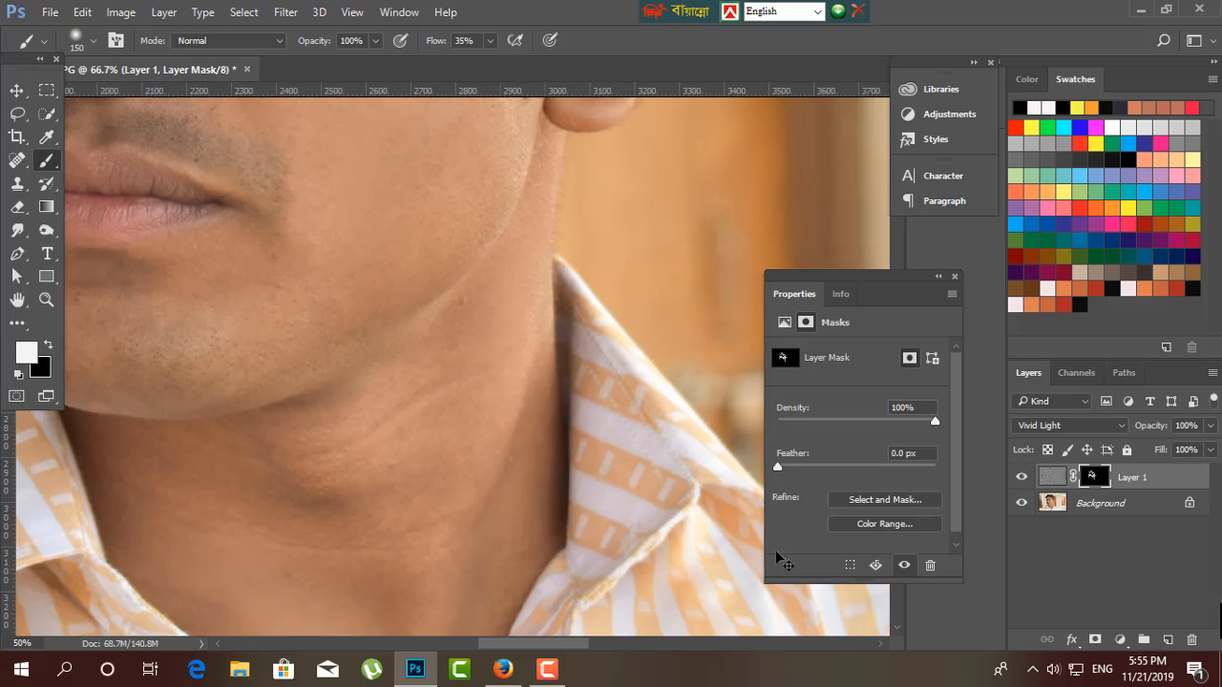
{"action": "left_click_drag", "start_coordinate": [427, 552], "coordinate": [522, 465]}
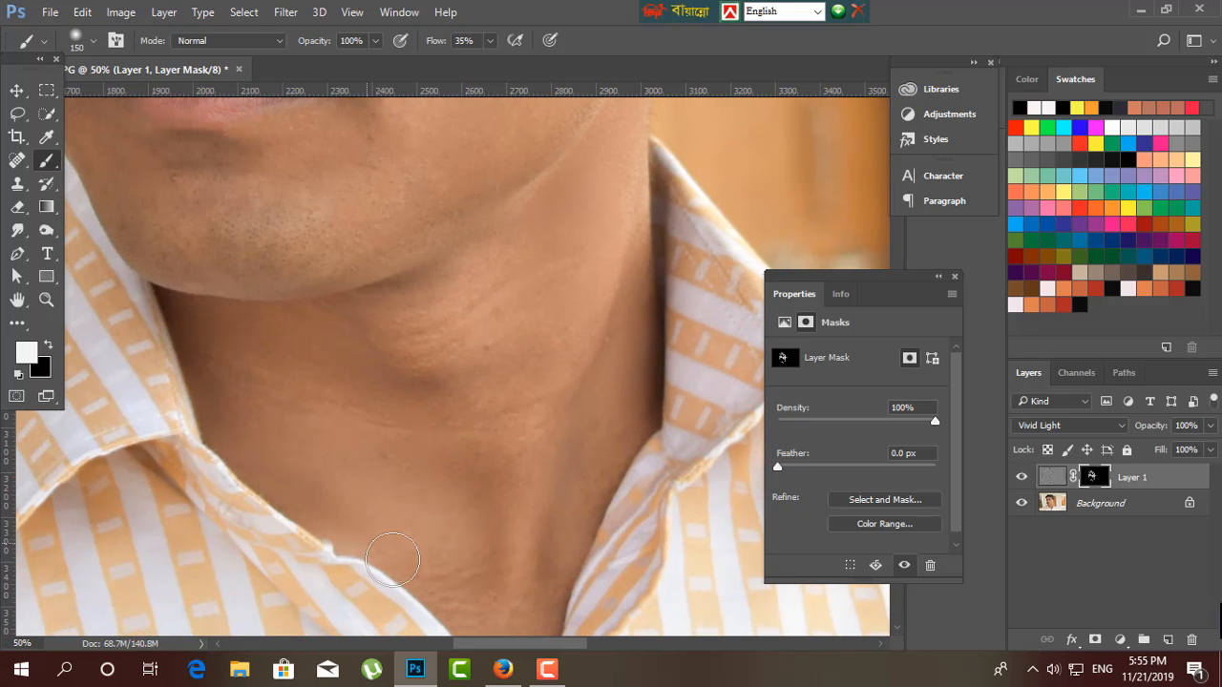
{"action": "left_click_drag", "start_coordinate": [519, 589], "coordinate": [440, 455]}
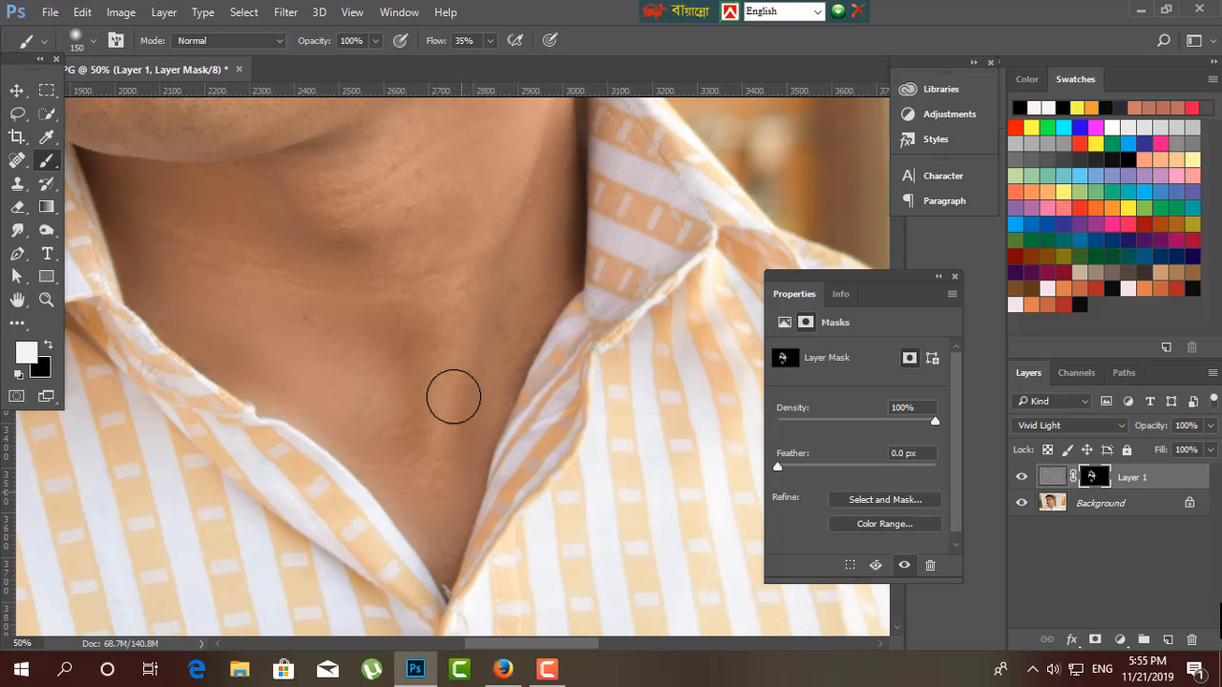
{"action": "left_click_drag", "start_coordinate": [395, 317], "coordinate": [416, 424]}
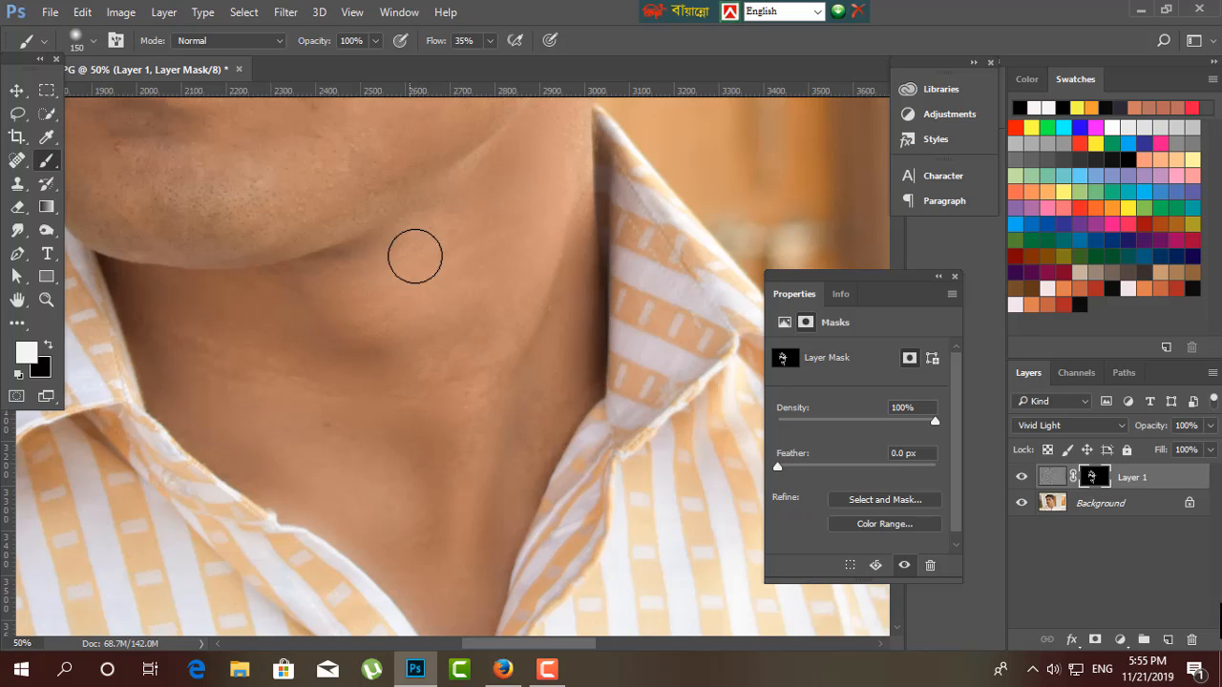
Paint white on Layer 1's mask around the nose and above the upper lip with a size 100 brush.
{"action": "left_click_drag", "start_coordinate": [460, 421], "coordinate": [545, 510]}
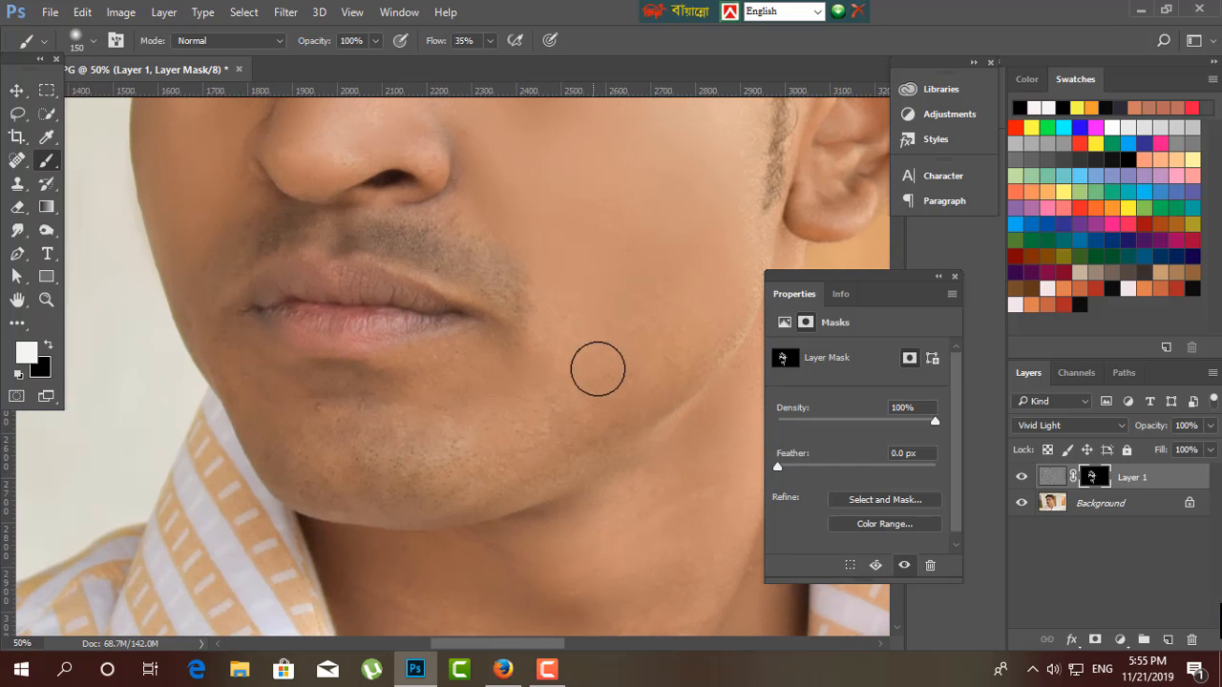
{"action": "left_click_drag", "start_coordinate": [385, 281], "coordinate": [552, 462]}
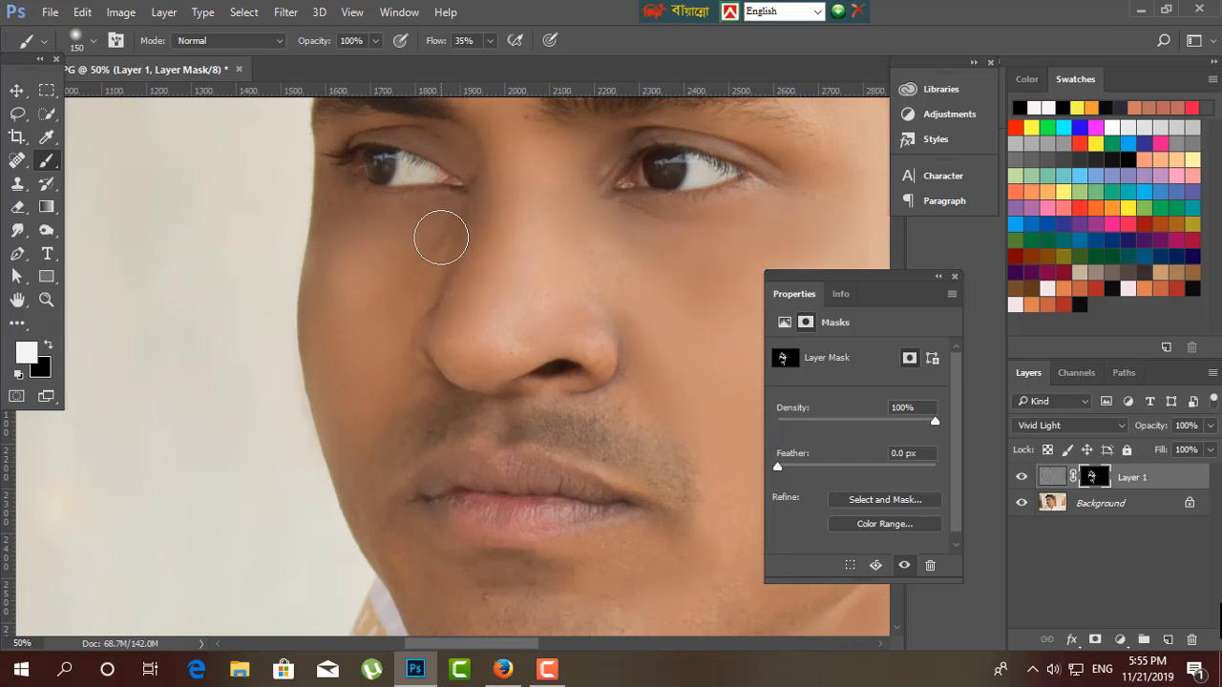
{"action": "key", "text": "bracketleft"}
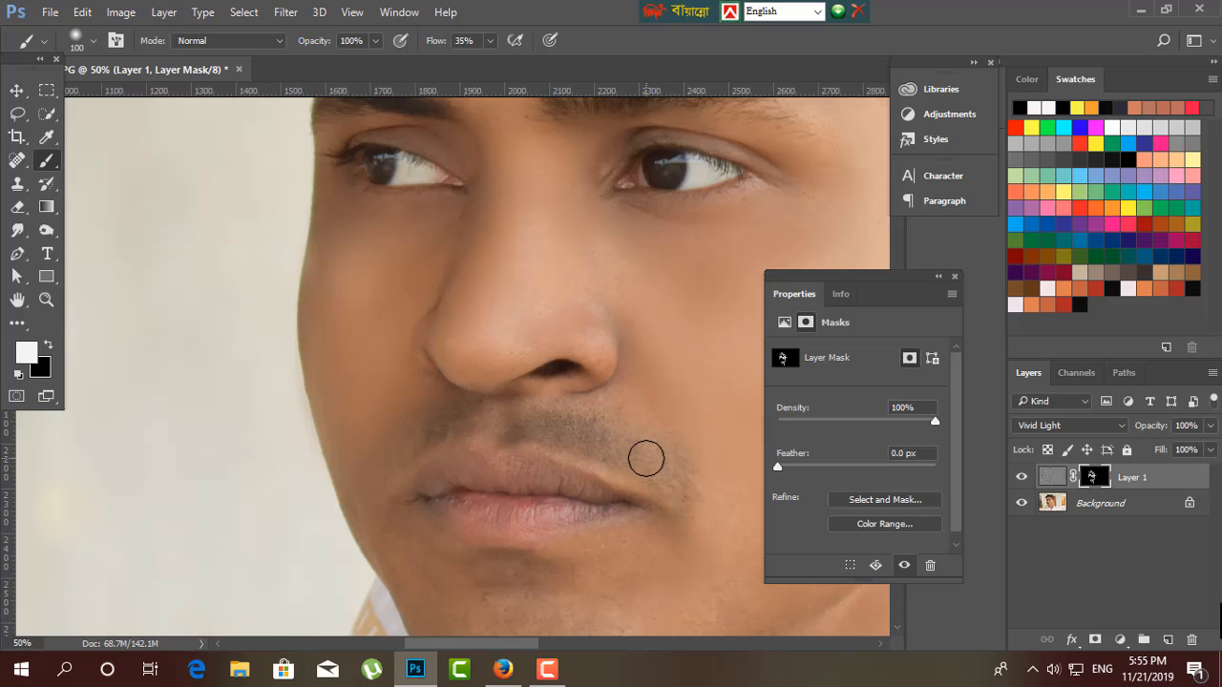
{"action": "left_click_drag", "start_coordinate": [587, 472], "coordinate": [621, 380]}
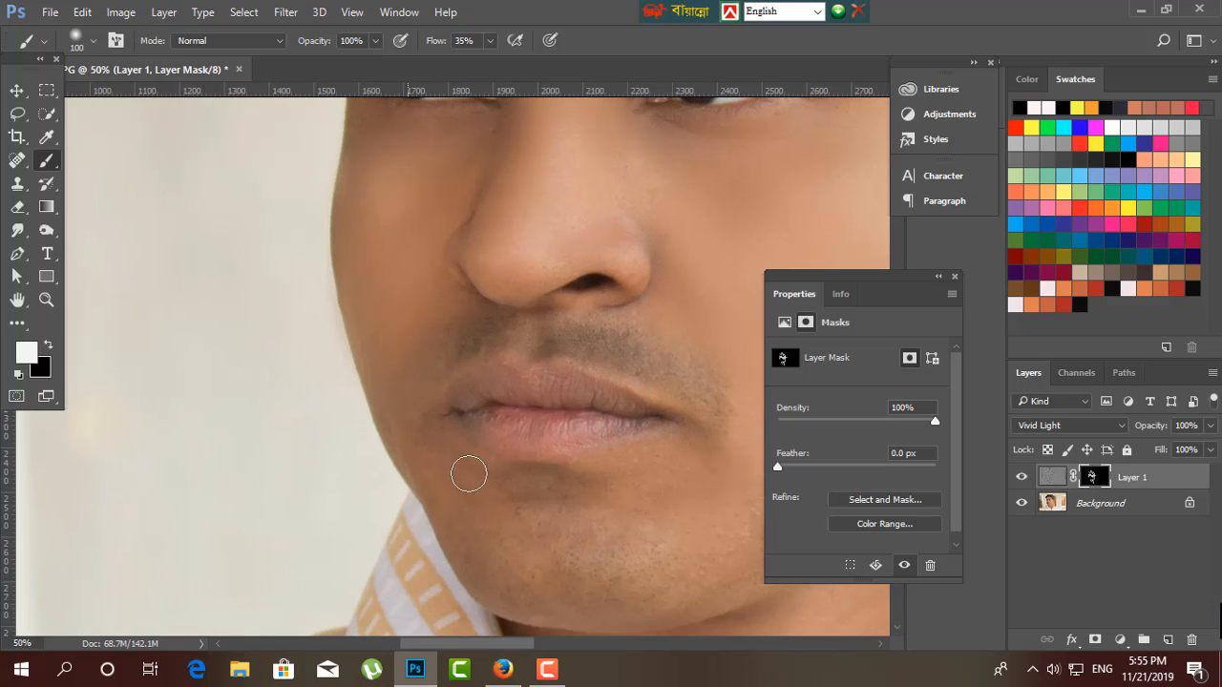
Paint white on Layer 1's mask over the chin and the skin below the lips with a size 150 brush.
{"action": "key", "text": "bracketright"}
{"action": "key", "text": "bracketright"}
{"action": "mouse_move", "coordinate": [573, 559]}
{"action": "left_mouse_down"}
{"action": "mouse_move", "coordinate": [455, 436]}
{"action": "mouse_move", "coordinate": [315, 403]}
{"action": "mouse_move", "coordinate": [496, 373]}
{"action": "mouse_move", "coordinate": [559, 431]}
{"action": "mouse_move", "coordinate": [371, 469]}
{"action": "mouse_move", "coordinate": [263, 448]}
{"action": "mouse_move", "coordinate": [368, 480]}
{"action": "mouse_move", "coordinate": [545, 452]}
{"action": "mouse_move", "coordinate": [471, 521]}
{"action": "mouse_move", "coordinate": [511, 487]}
{"action": "mouse_move", "coordinate": [475, 388]}
{"action": "mouse_move", "coordinate": [369, 387]}
{"action": "mouse_move", "coordinate": [516, 333]}
{"action": "mouse_move", "coordinate": [607, 369]}
{"action": "left_mouse_up"}
Examine the skin softening across the forehead, cheeks, jaw and neck for missed areas.
{"action": "key", "text": "ctrl+minus"}
{"action": "left_click_drag", "start_coordinate": [562, 315], "coordinate": [426, 415]}
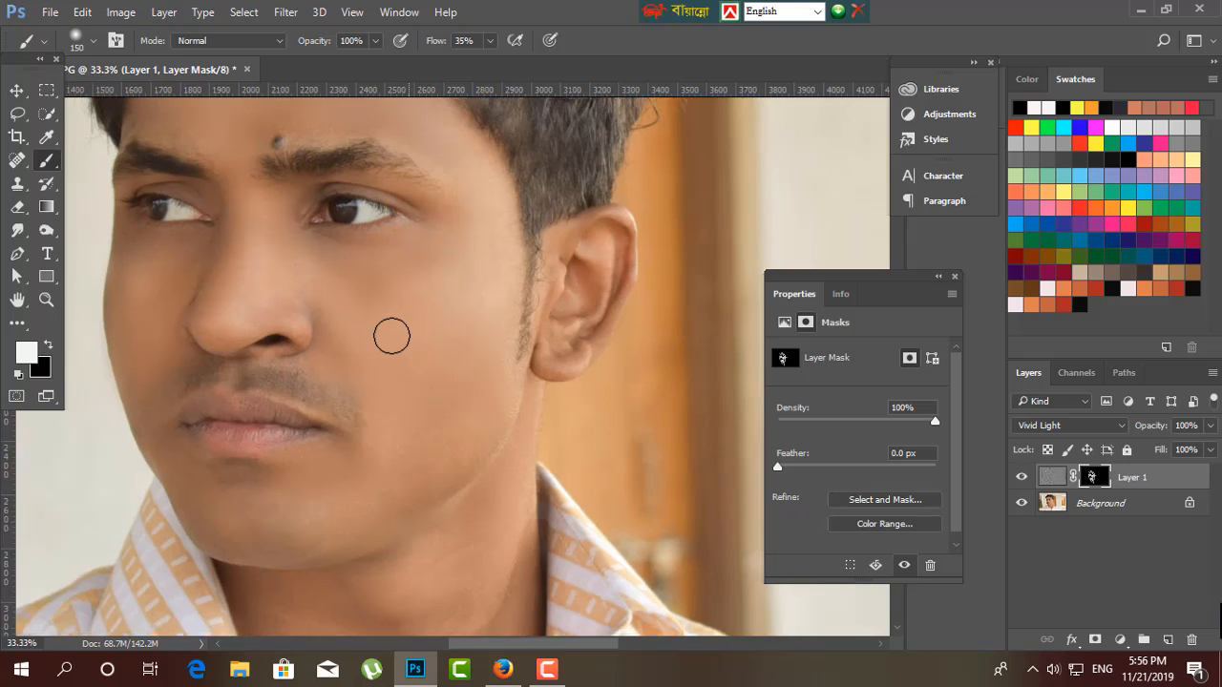
{"action": "key", "text": "ctrl+minus"}
{"action": "scroll", "coordinate": [496, 287], "scroll_direction": "down", "scroll_amount": 3}
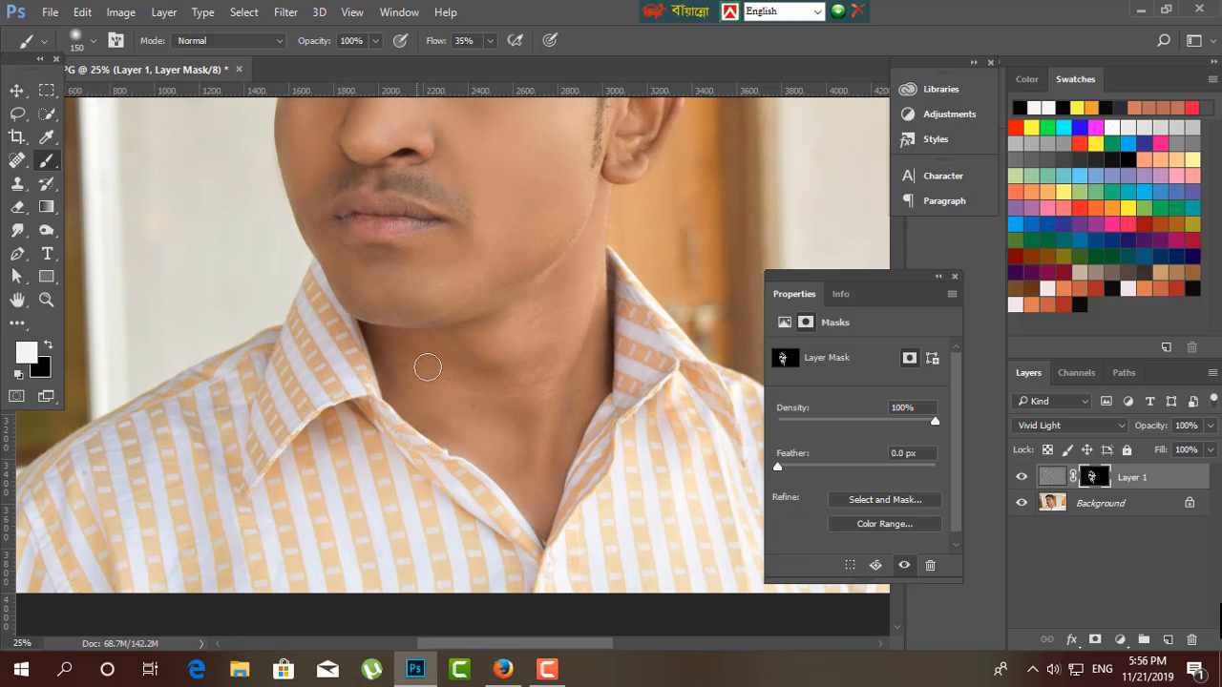
{"action": "left_click_drag", "start_coordinate": [441, 363], "coordinate": [543, 493]}
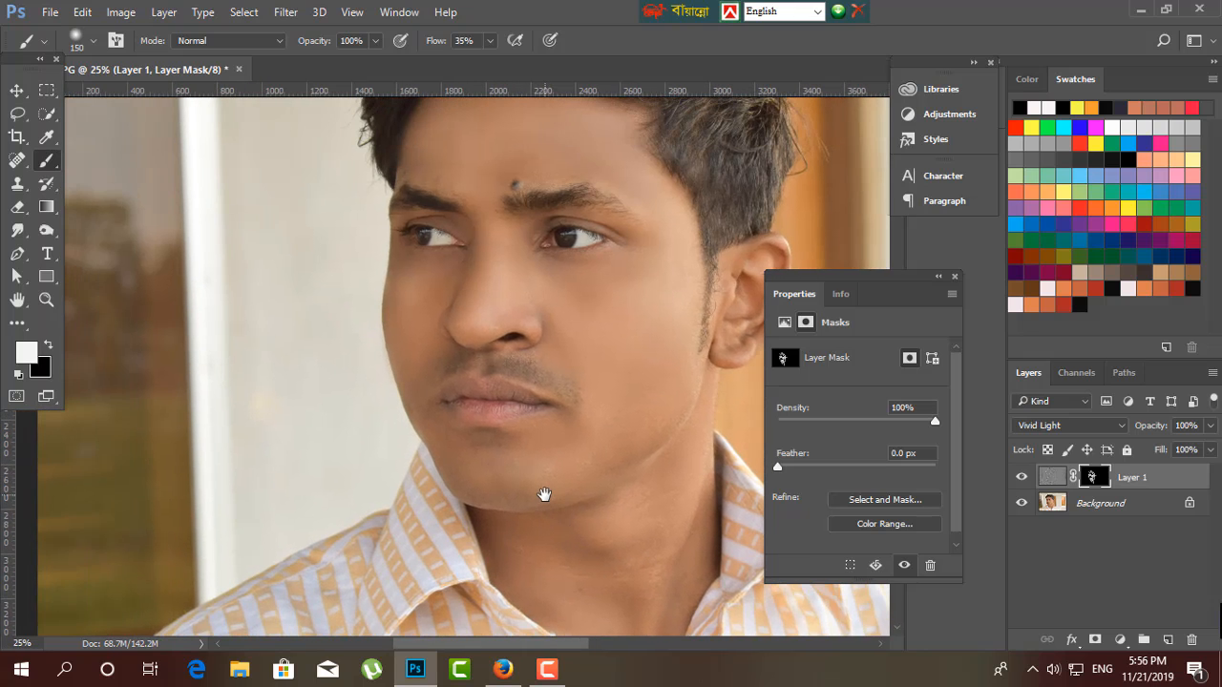
{"action": "key", "text": "ctrl+plus"}
{"action": "left_click_drag", "start_coordinate": [547, 392], "coordinate": [464, 534]}
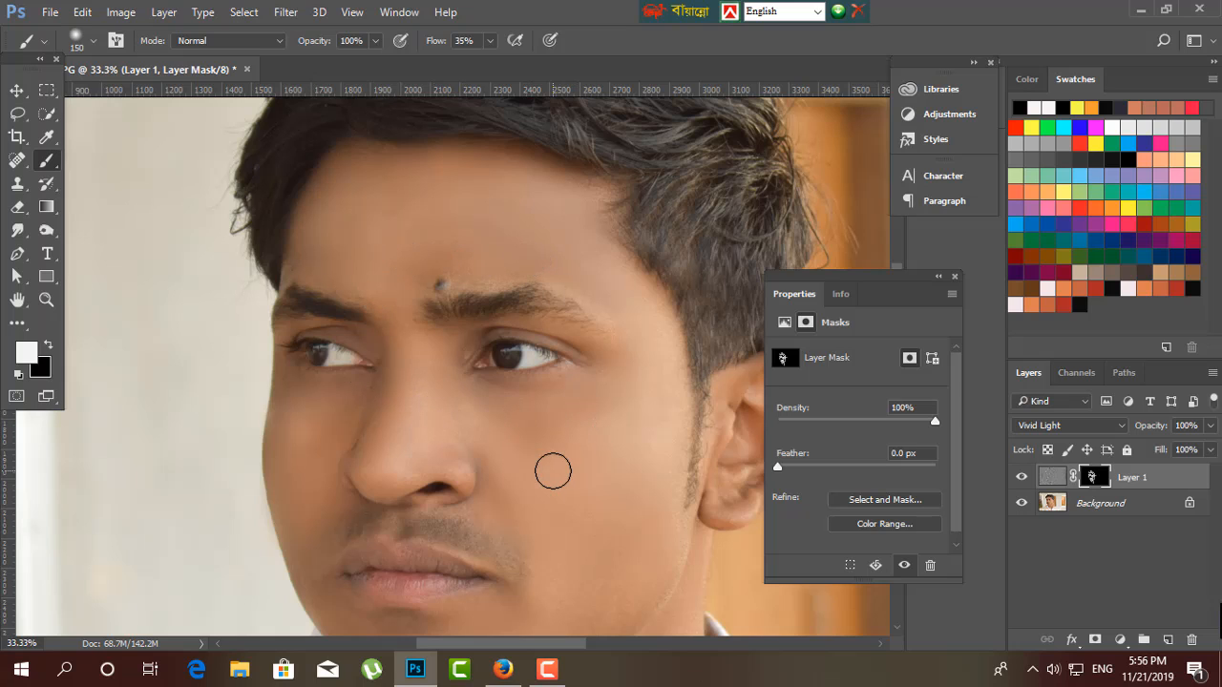
{"action": "scroll", "coordinate": [595, 544], "scroll_direction": "down", "scroll_amount": 5}
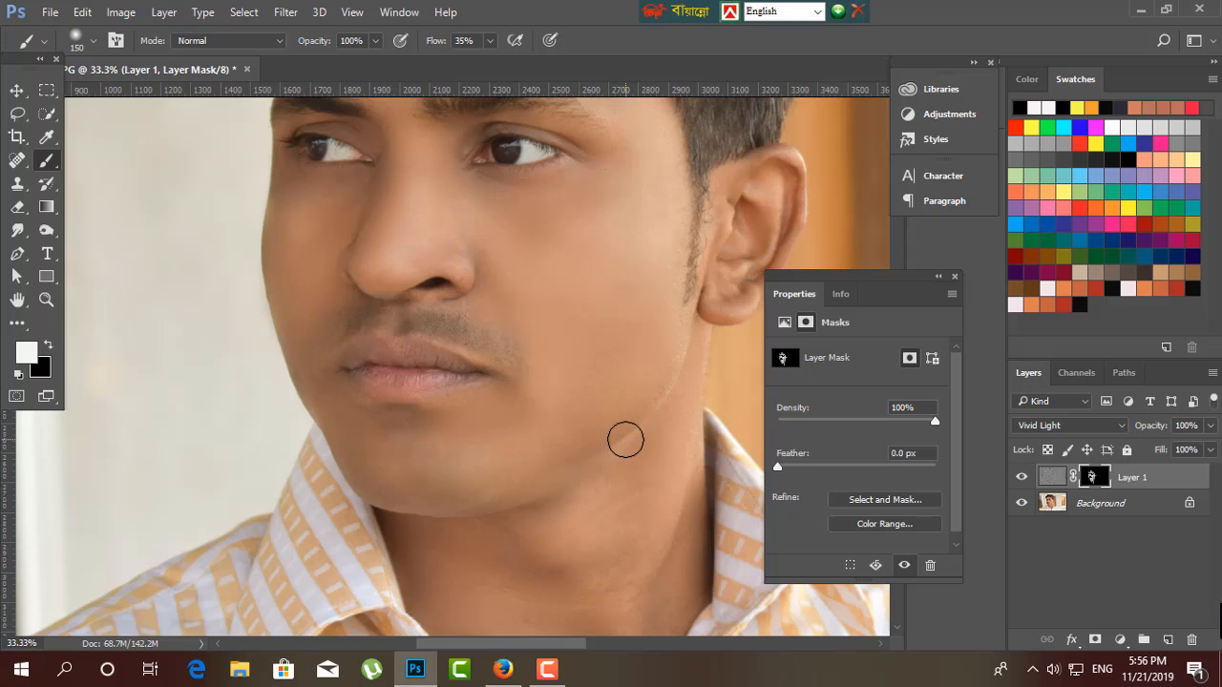
{"action": "left_click_drag", "start_coordinate": [565, 521], "coordinate": [498, 529]}
Unlock the Background layer and merge Layer 1 down into it.
{"action": "left_click", "coordinate": [16, 91]}
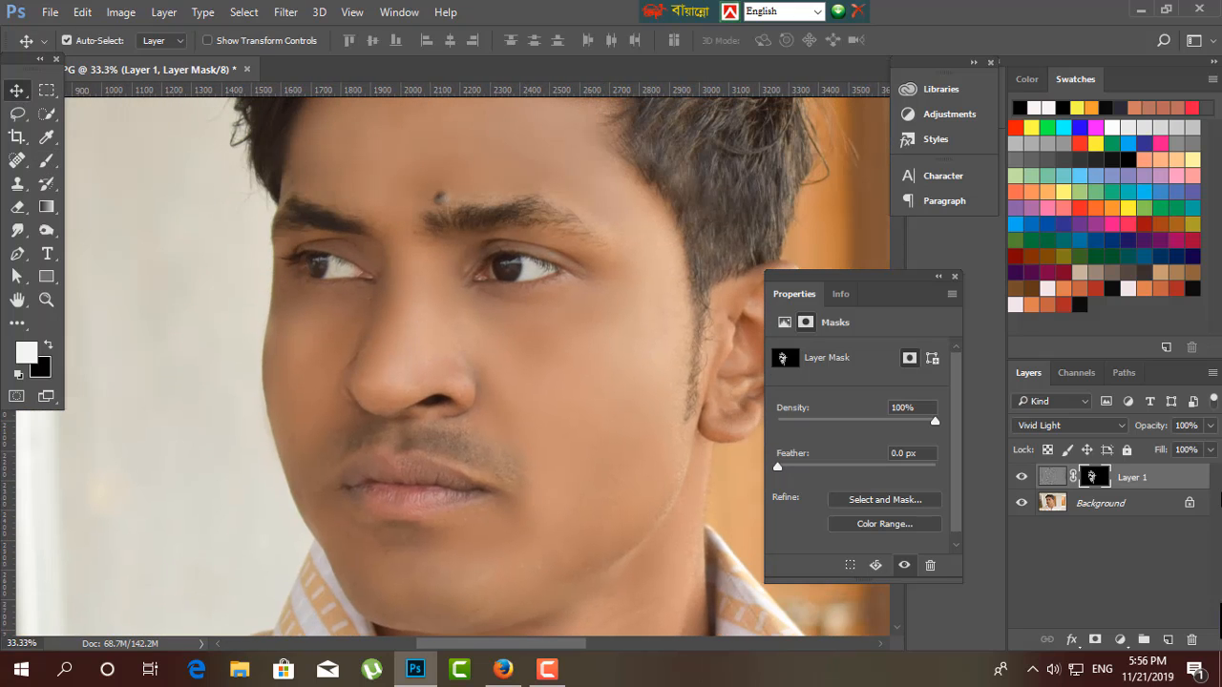
{"action": "left_click", "coordinate": [1129, 503]}
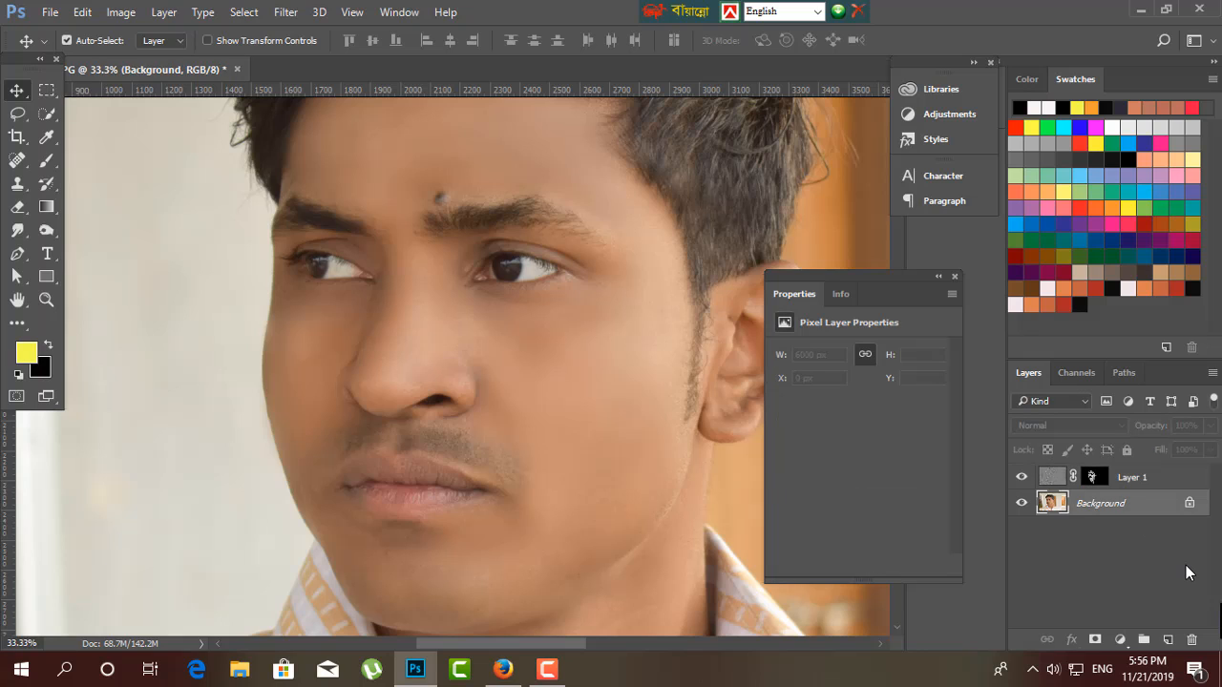
{"action": "left_click", "coordinate": [1190, 506]}
{"action": "left_click", "coordinate": [1138, 477], "text": "shift"}
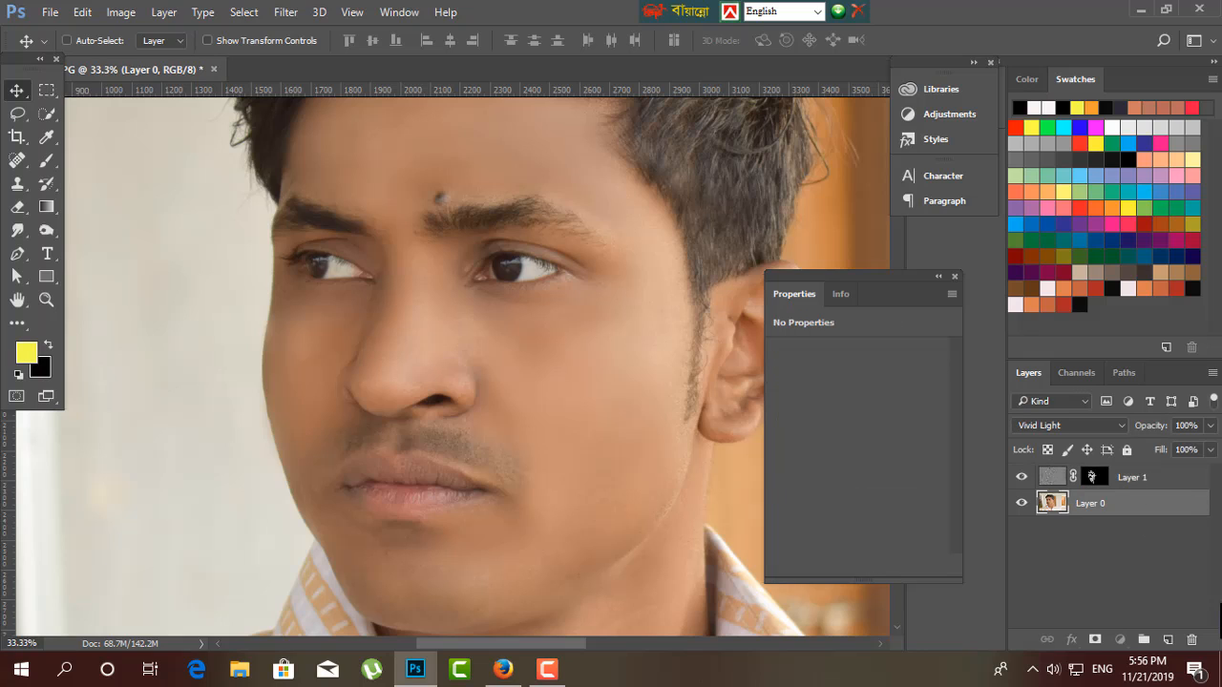
{"action": "key", "text": "ctrl+e"}
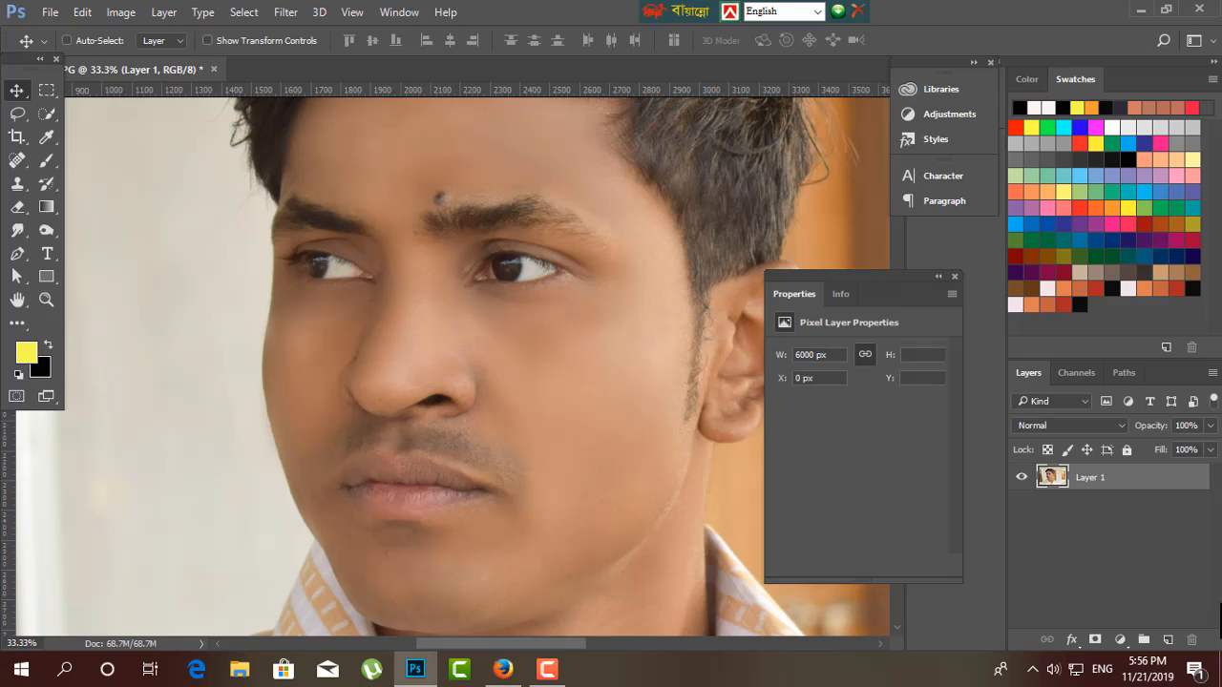
Duplicate the merged layer and open the Camera Raw Filter on the copy.
{"action": "key", "text": "ctrl+j"}
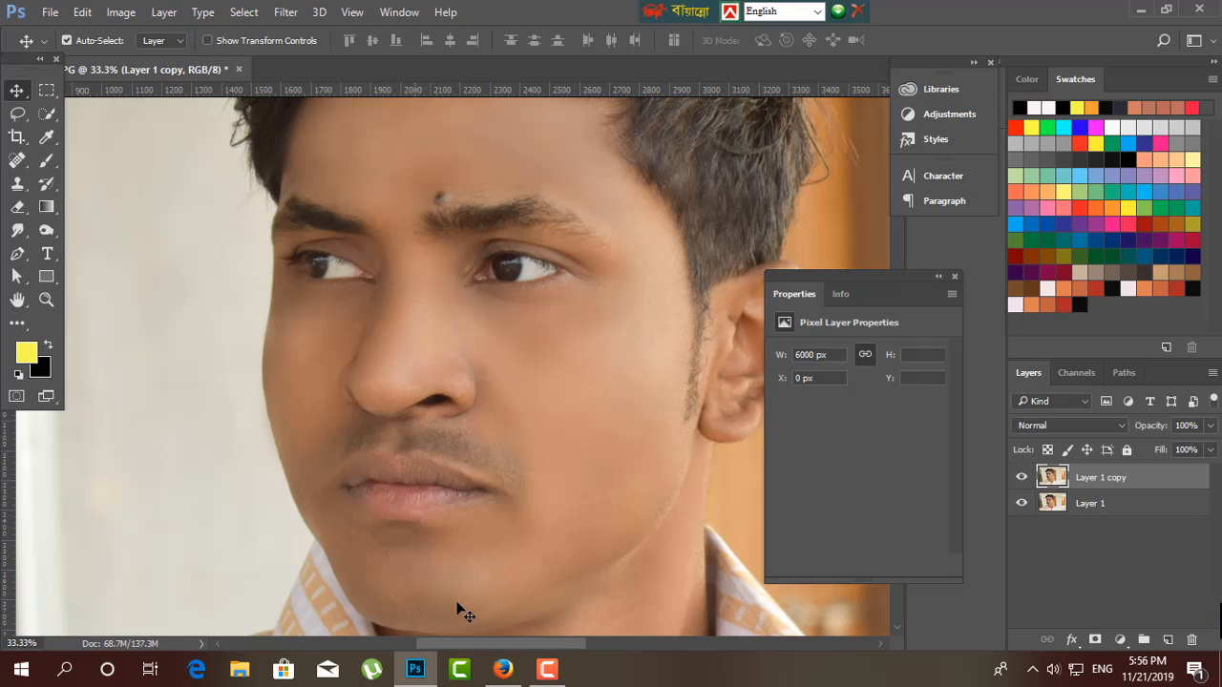
{"action": "scroll", "coordinate": [462, 611], "scroll_direction": "up", "scroll_amount": 3}
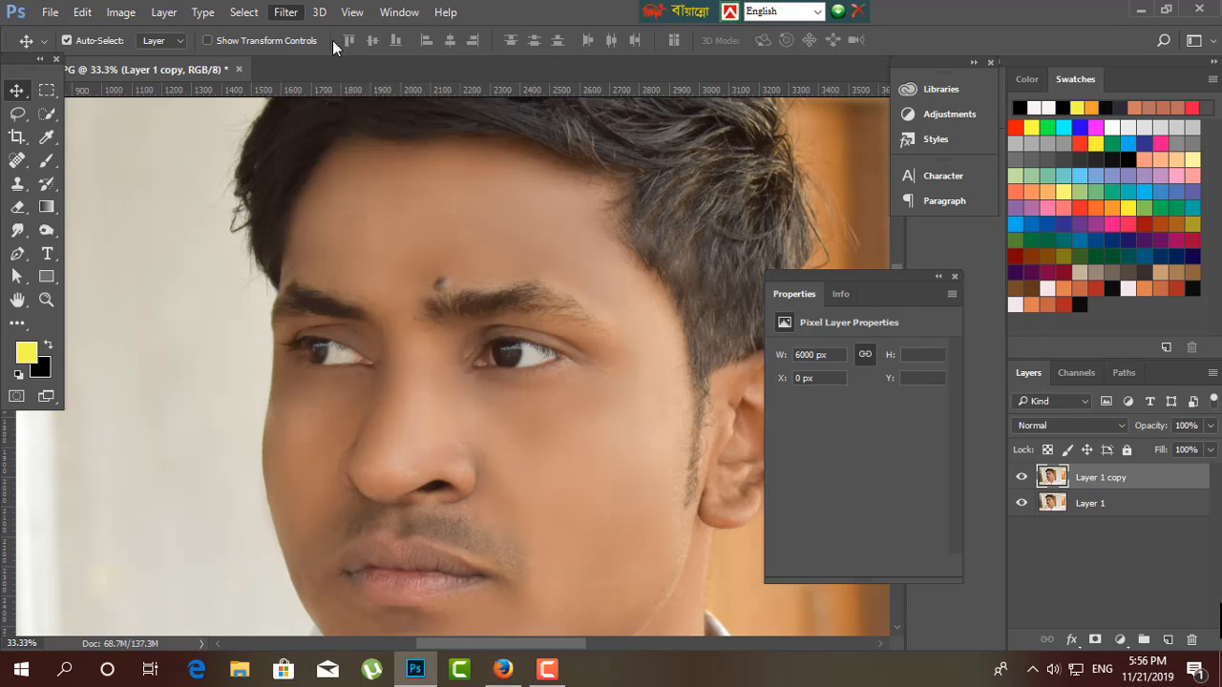
{"action": "left_click", "coordinate": [286, 12]}
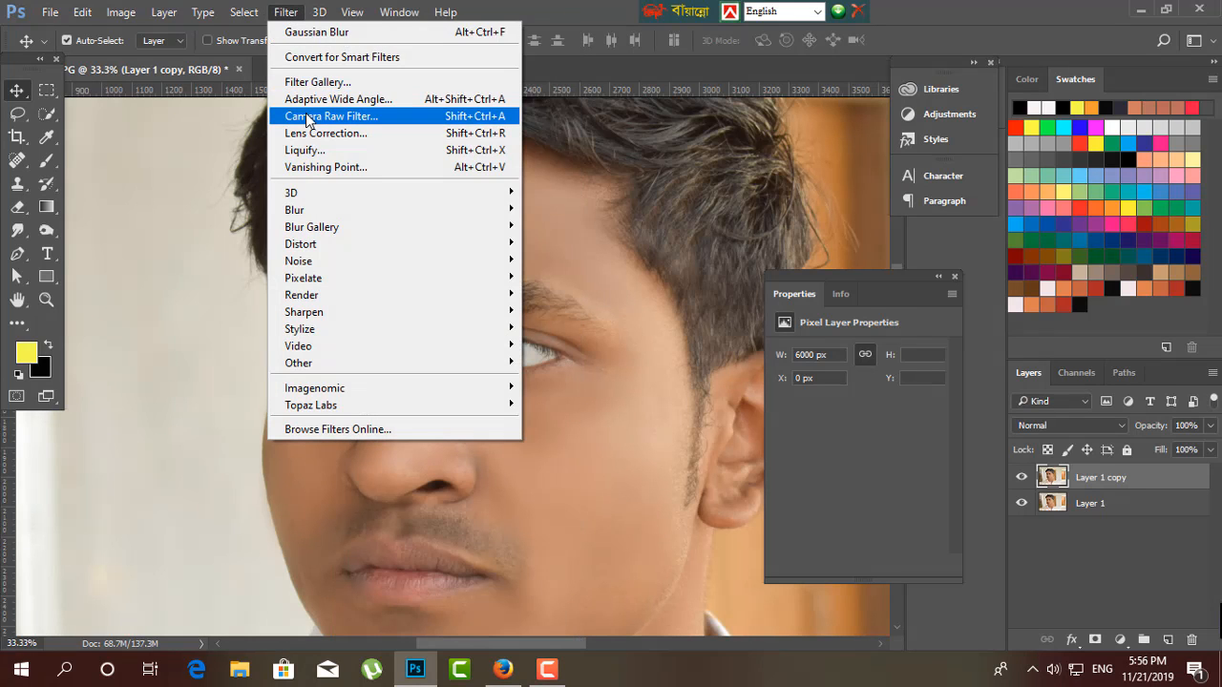
{"action": "left_click", "coordinate": [310, 115]}
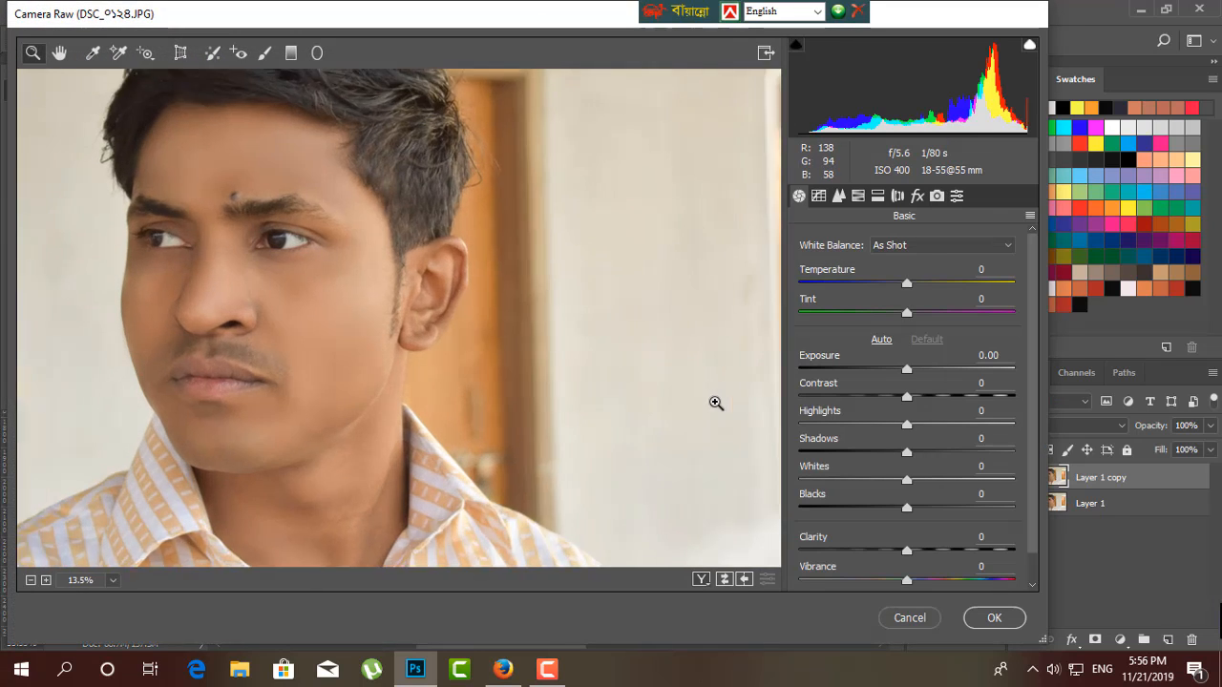
{"action": "left_click", "coordinate": [715, 403]}
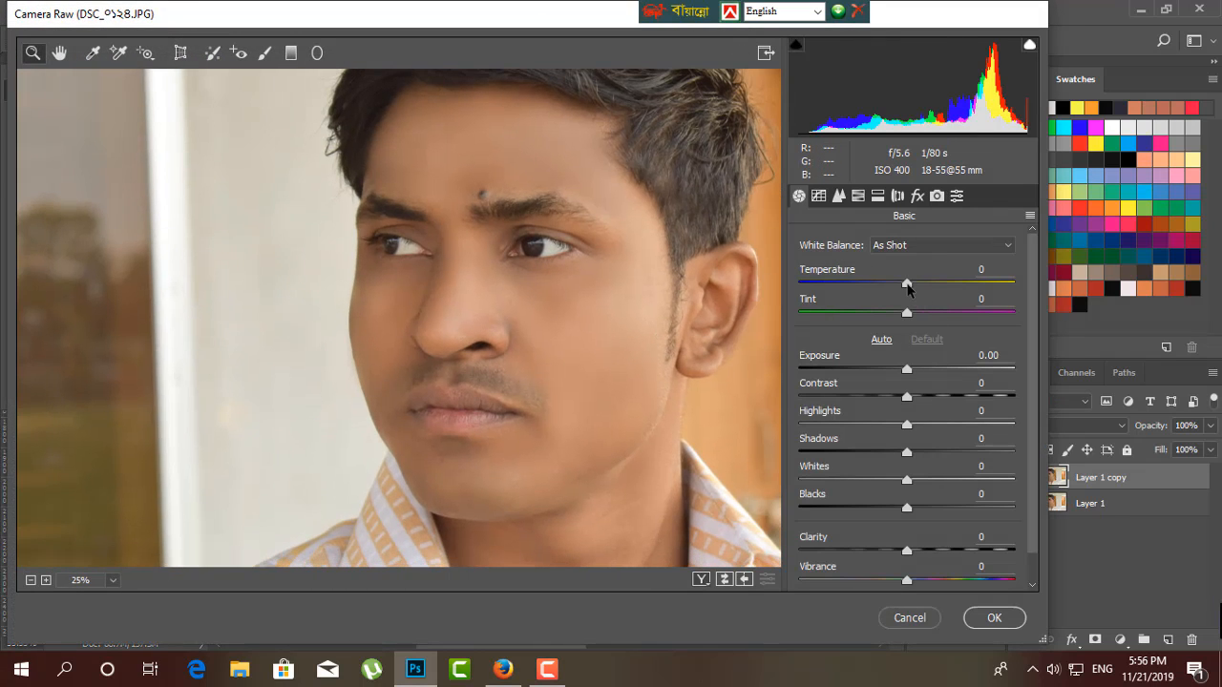
Try a Temperature of -10 on the portrait and undo the change.
{"action": "left_click_drag", "start_coordinate": [907, 284], "coordinate": [895, 285]}
{"action": "double_click", "coordinate": [905, 287]}
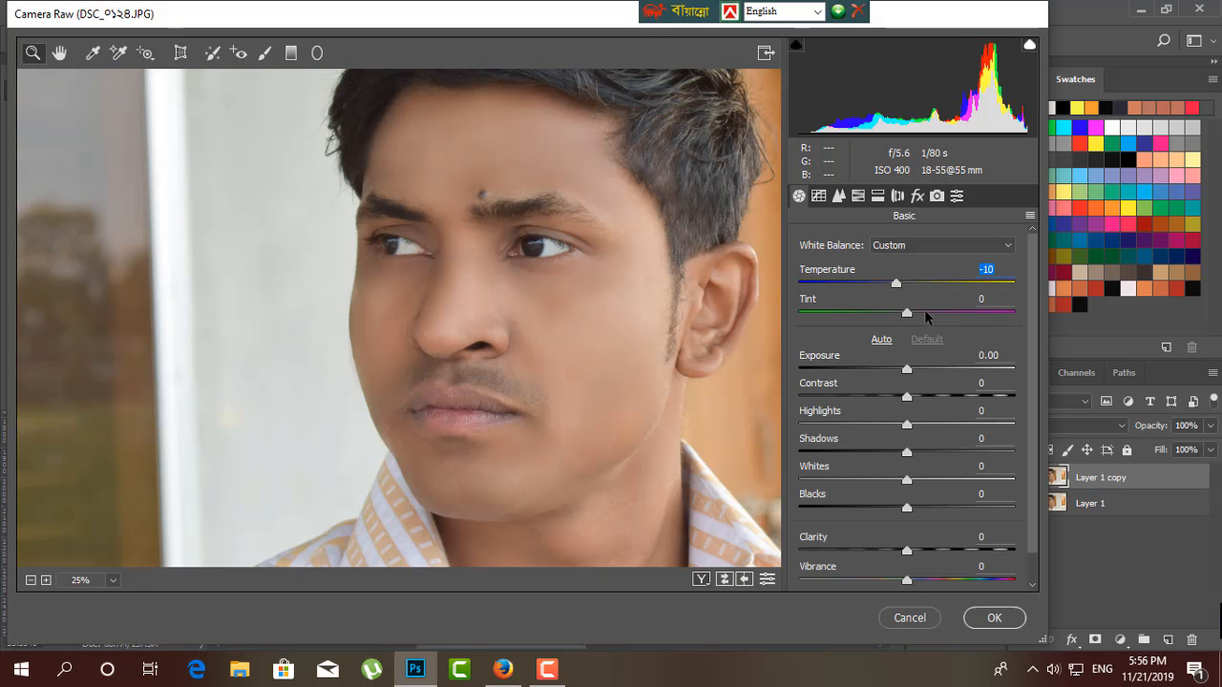
{"action": "key", "text": "ctrl+minus"}
{"action": "key", "text": "ctrl+plus"}
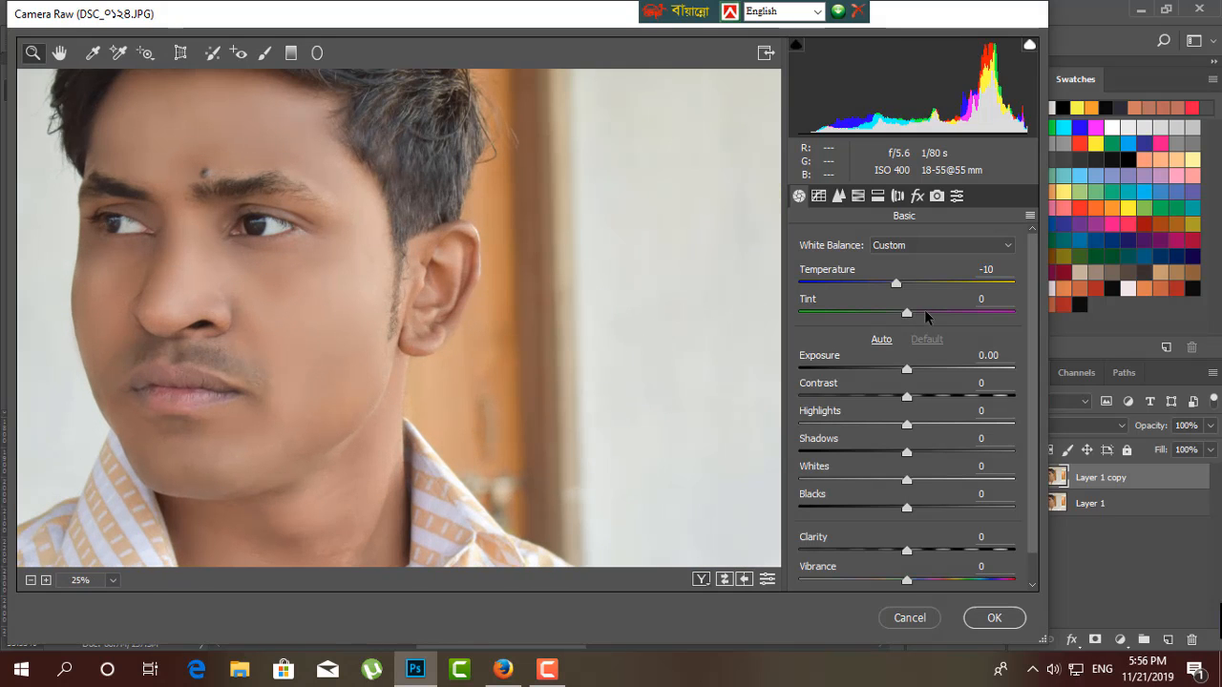
{"action": "key", "text": "ctrl+z"}
{"action": "key", "text": "ctrl+minus"}
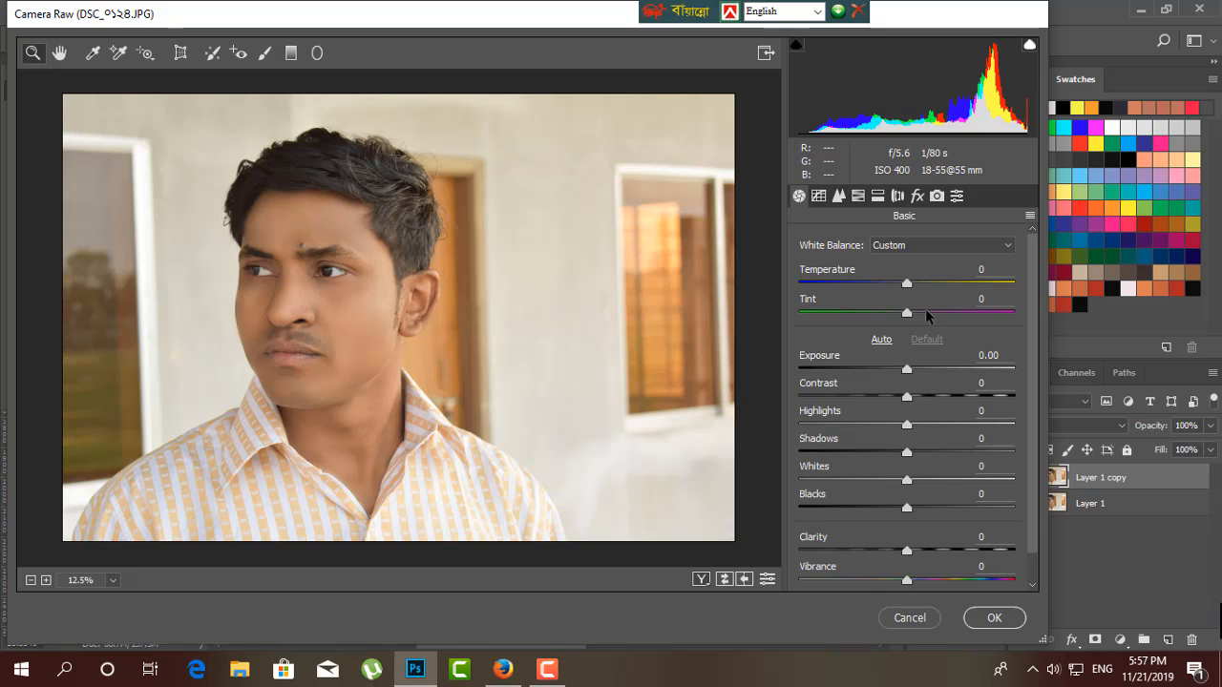
Set the portrait's Temperature to -5 and Exposure to +0.10 in the Basic adjustments.
{"action": "left_click", "coordinate": [406, 381]}
{"action": "left_click_drag", "start_coordinate": [341, 292], "coordinate": [485, 348]}
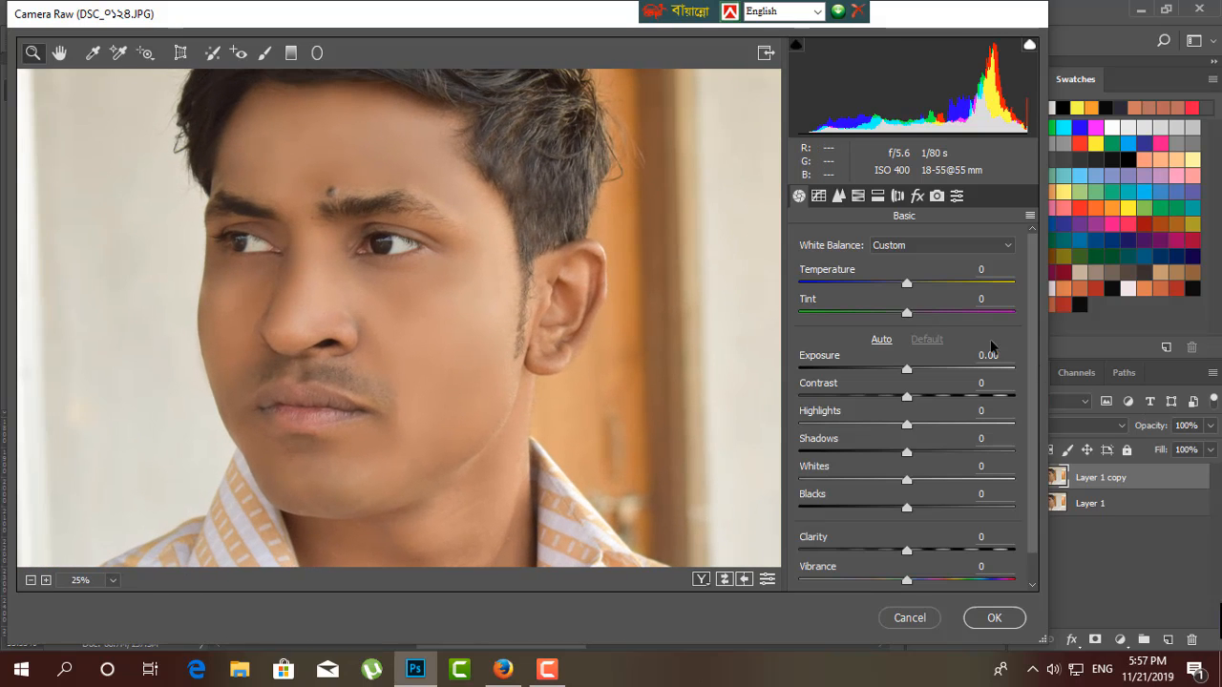
{"action": "mouse_move", "coordinate": [902, 312]}
{"action": "left_mouse_down"}
{"action": "mouse_move", "coordinate": [922, 308]}
{"action": "mouse_move", "coordinate": [908, 308]}
{"action": "left_mouse_up"}
{"action": "left_click_drag", "start_coordinate": [906, 284], "coordinate": [903, 284]}
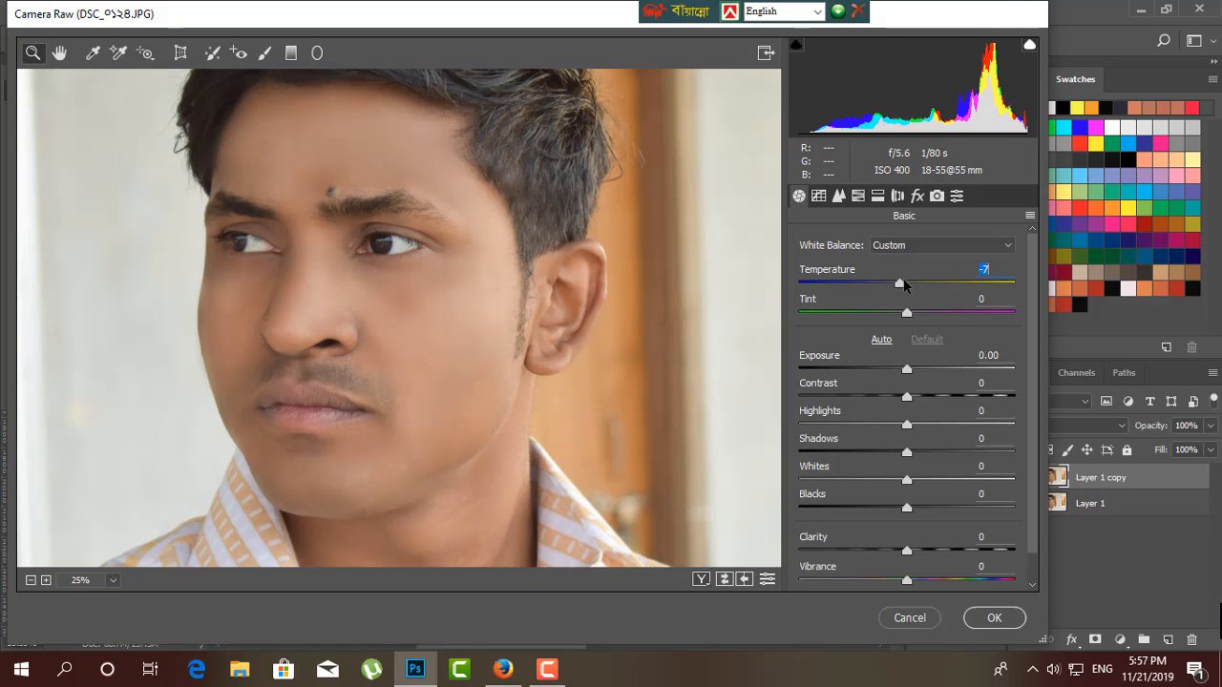
{"action": "left_click_drag", "start_coordinate": [905, 367], "coordinate": [909, 362]}
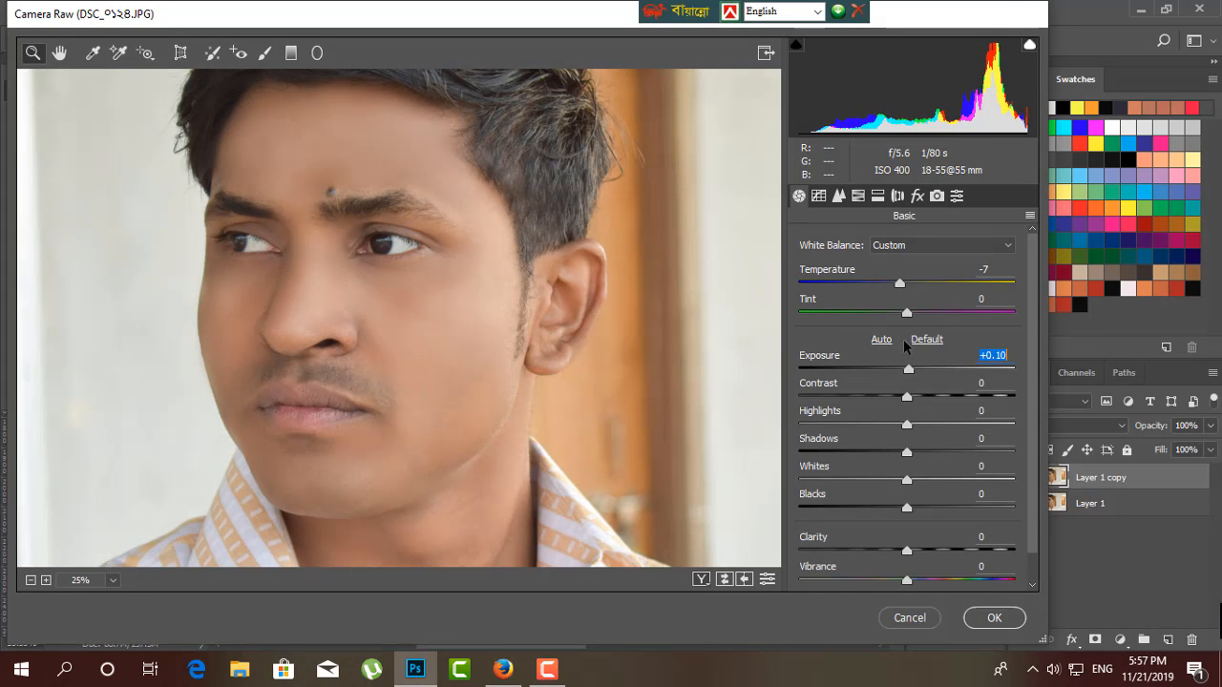
{"action": "left_click_drag", "start_coordinate": [901, 285], "coordinate": [903, 285]}
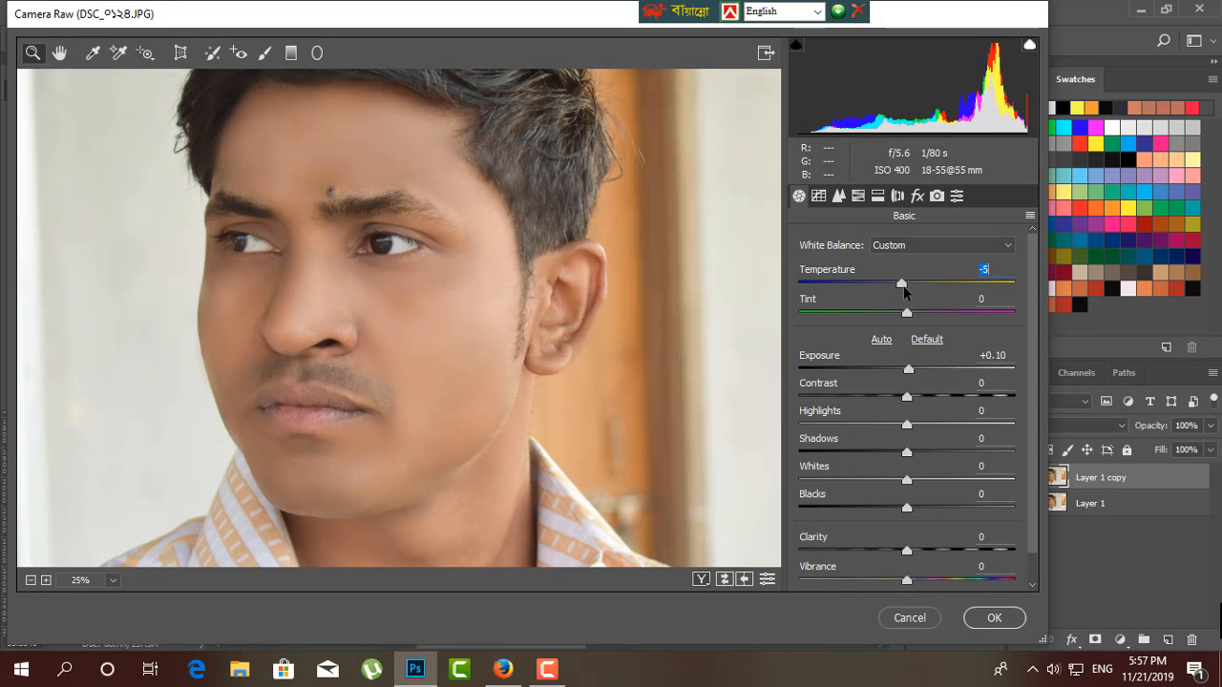
Set Contrast to +12 and Highlights to -47 and check the effect on the whole portrait.
{"action": "left_click_drag", "start_coordinate": [908, 395], "coordinate": [858, 427]}
{"action": "key", "text": "ctrl+minus"}
{"action": "key", "text": "ctrl+plus"}
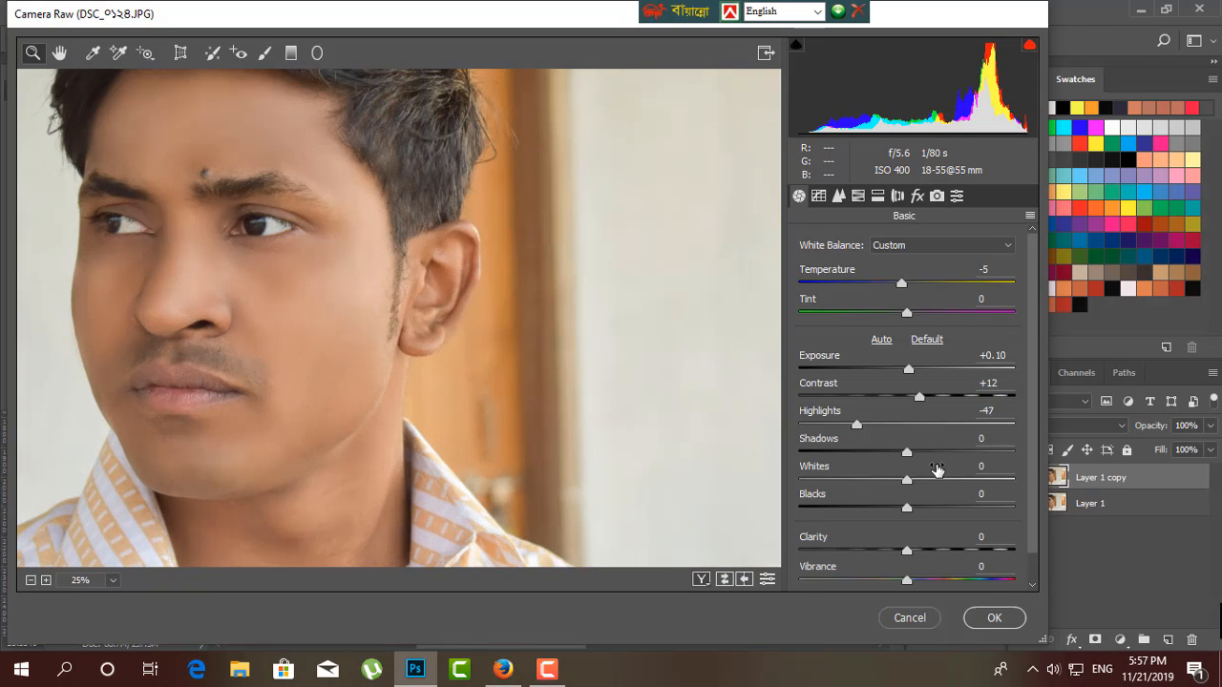
Set the tonal values to Shadows +17, Whites +43 and Blacks +7.
{"action": "left_click_drag", "start_coordinate": [330, 388], "coordinate": [426, 344]}
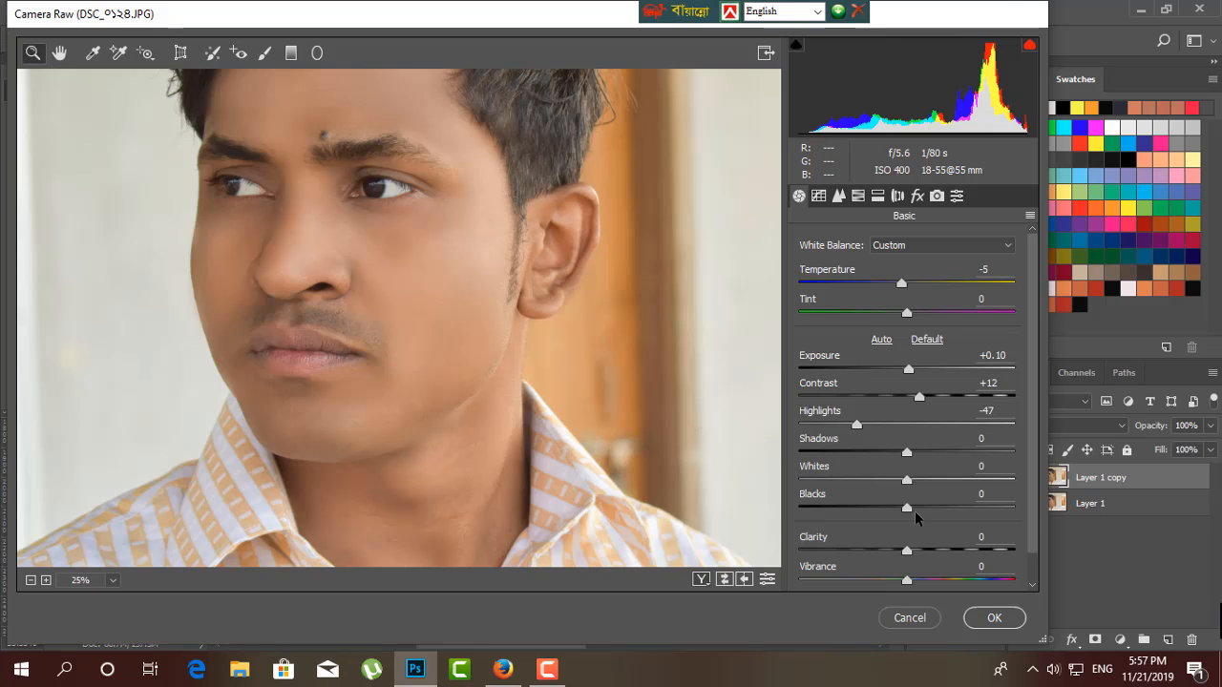
{"action": "left_click_drag", "start_coordinate": [907, 452], "coordinate": [929, 433]}
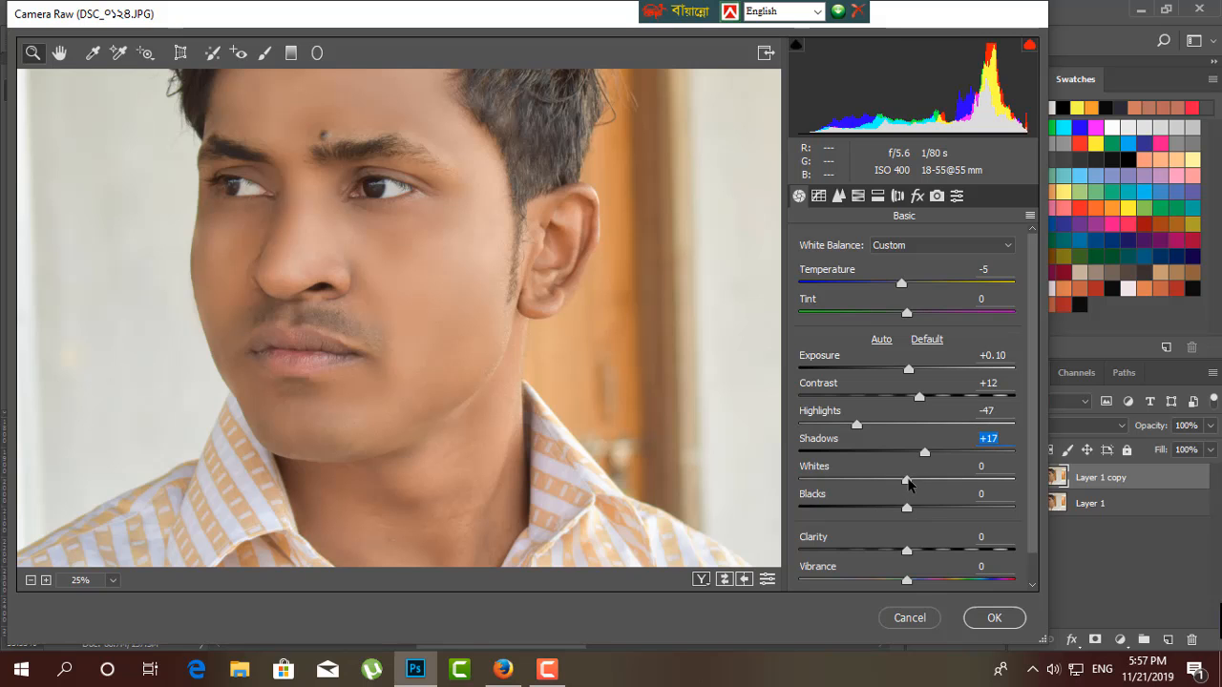
{"action": "left_click_drag", "start_coordinate": [907, 480], "coordinate": [952, 483]}
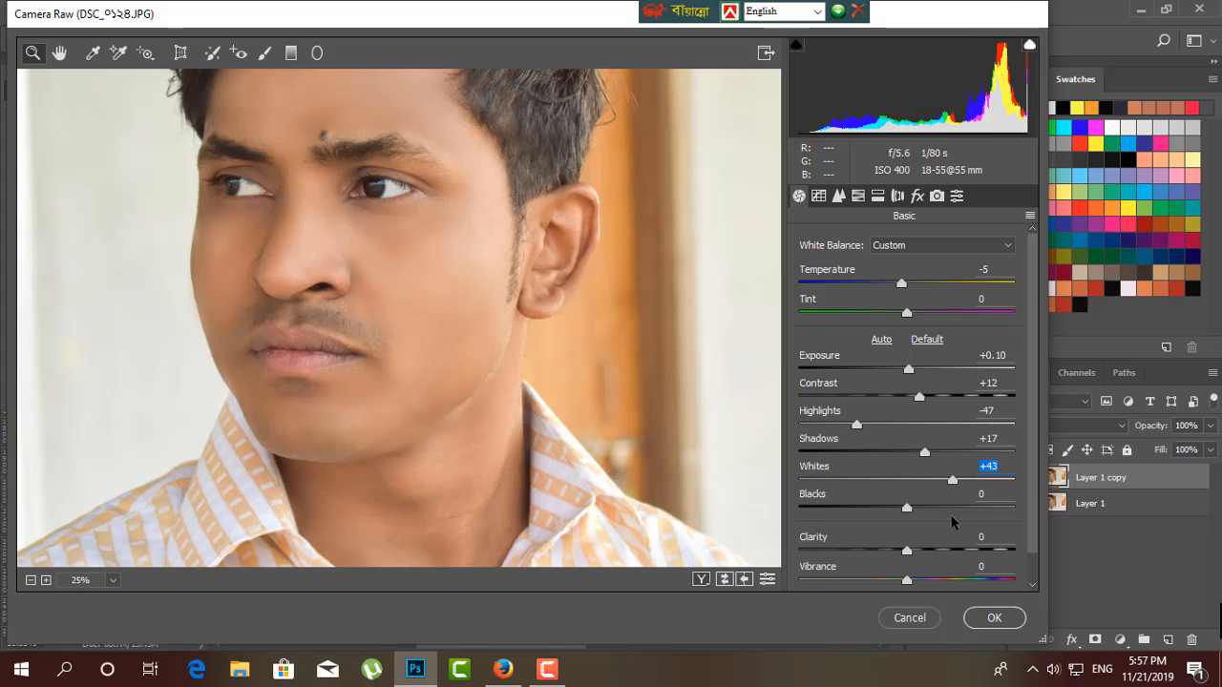
{"action": "mouse_move", "coordinate": [907, 507]}
{"action": "left_mouse_down"}
{"action": "mouse_move", "coordinate": [922, 505]}
{"action": "mouse_move", "coordinate": [891, 507]}
{"action": "mouse_move", "coordinate": [944, 506]}
{"action": "mouse_move", "coordinate": [897, 507]}
{"action": "mouse_move", "coordinate": [915, 506]}
{"action": "left_mouse_up"}
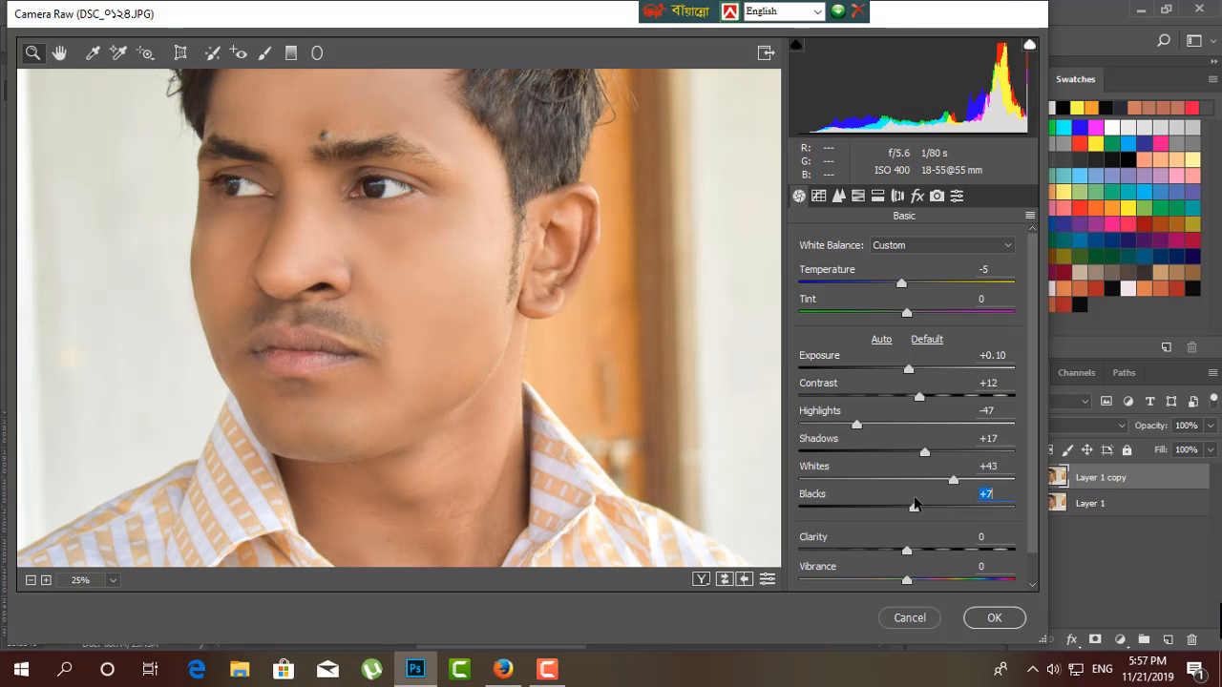
Set Clarity to +2 and Vibrance to +10, and check the result on the hair and face.
{"action": "left_click_drag", "start_coordinate": [908, 552], "coordinate": [920, 549]}
{"action": "type", "text": "0"}
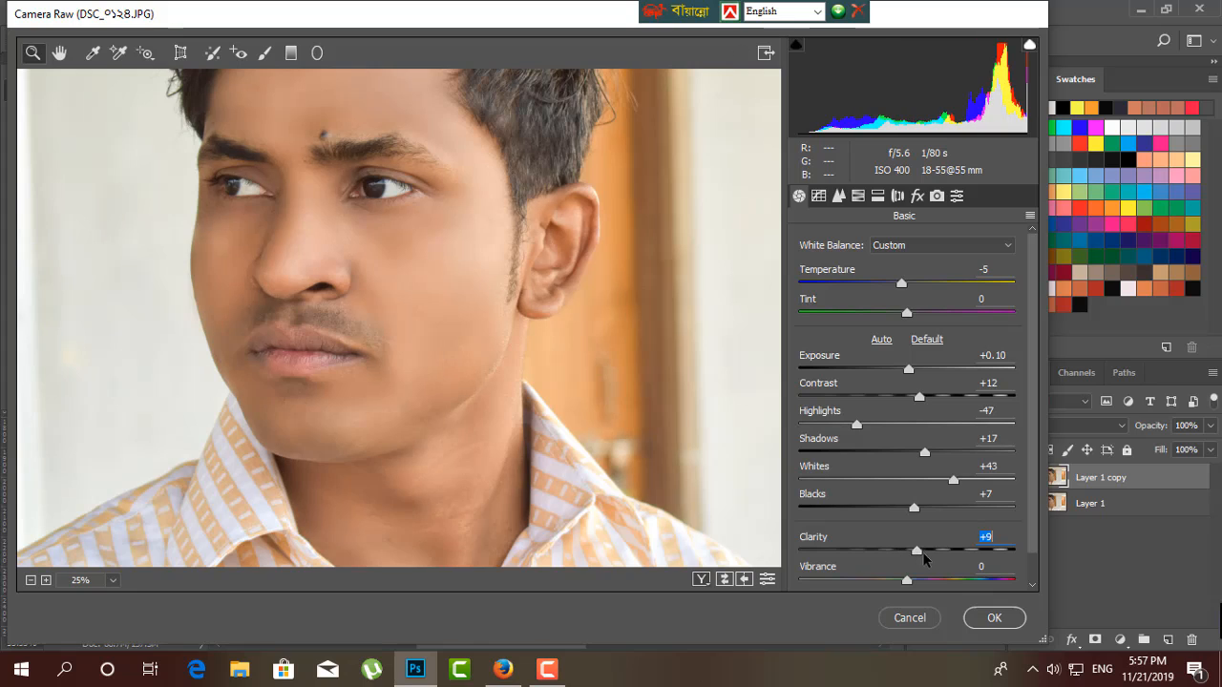
{"action": "left_click_drag", "start_coordinate": [909, 552], "coordinate": [917, 581]}
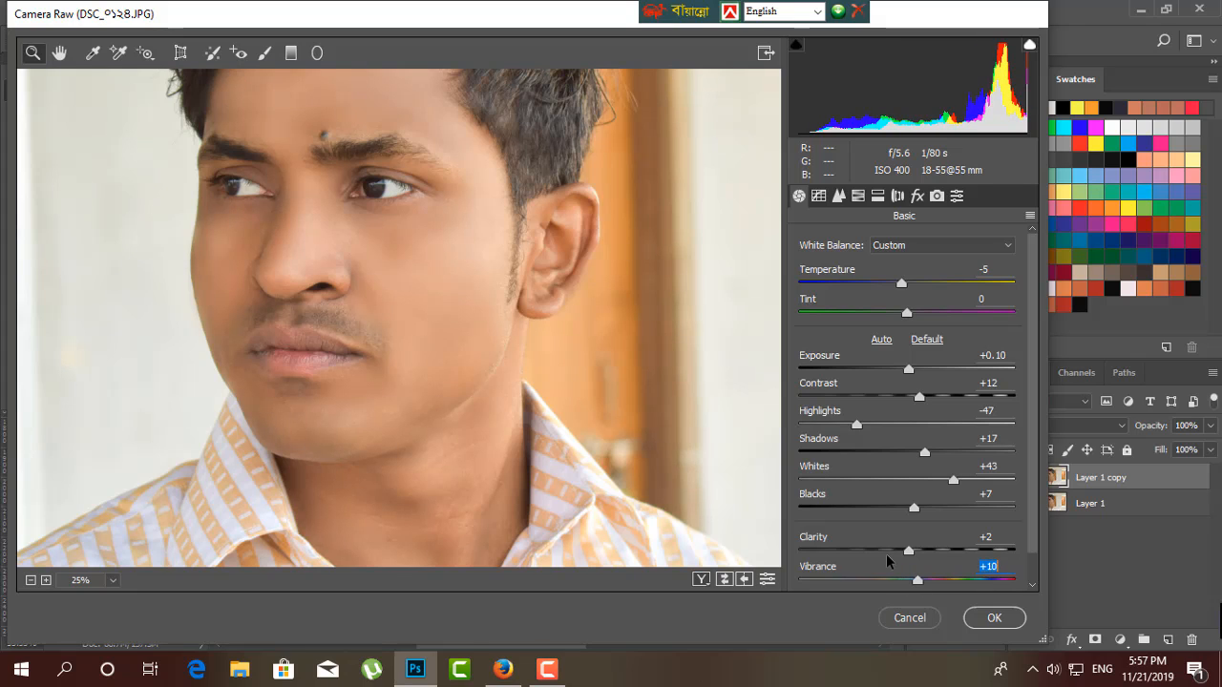
{"action": "left_click_drag", "start_coordinate": [480, 261], "coordinate": [674, 452]}
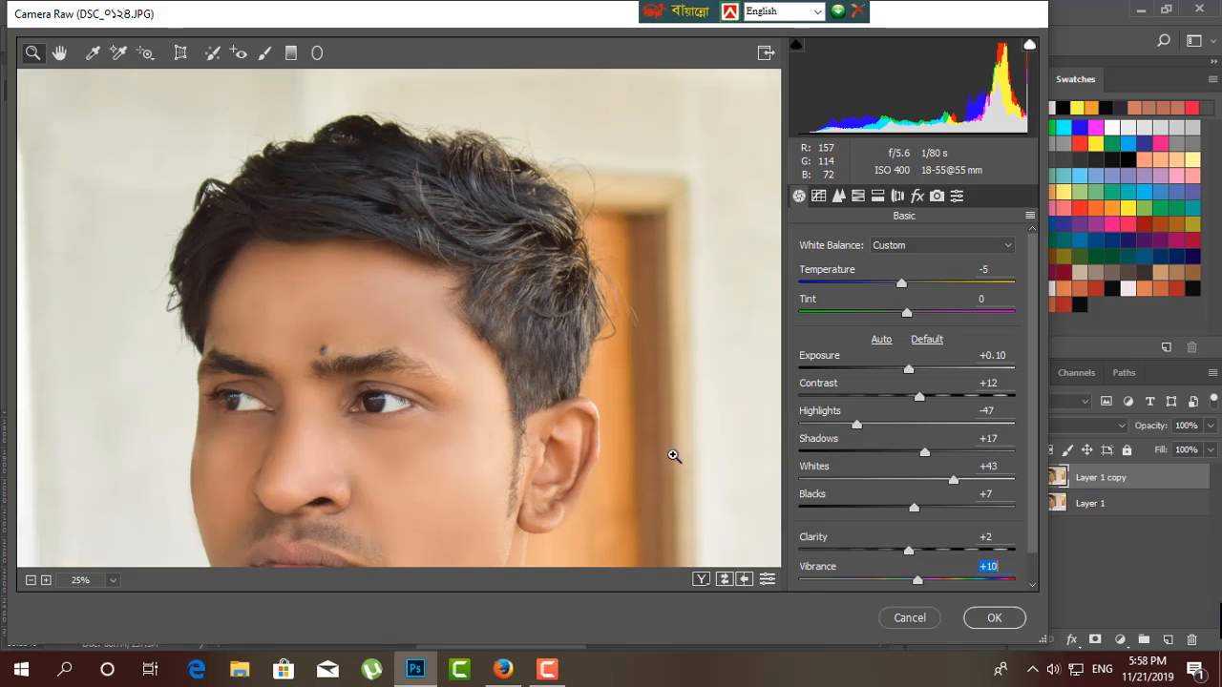
{"action": "left_click_drag", "start_coordinate": [554, 406], "coordinate": [575, 309]}
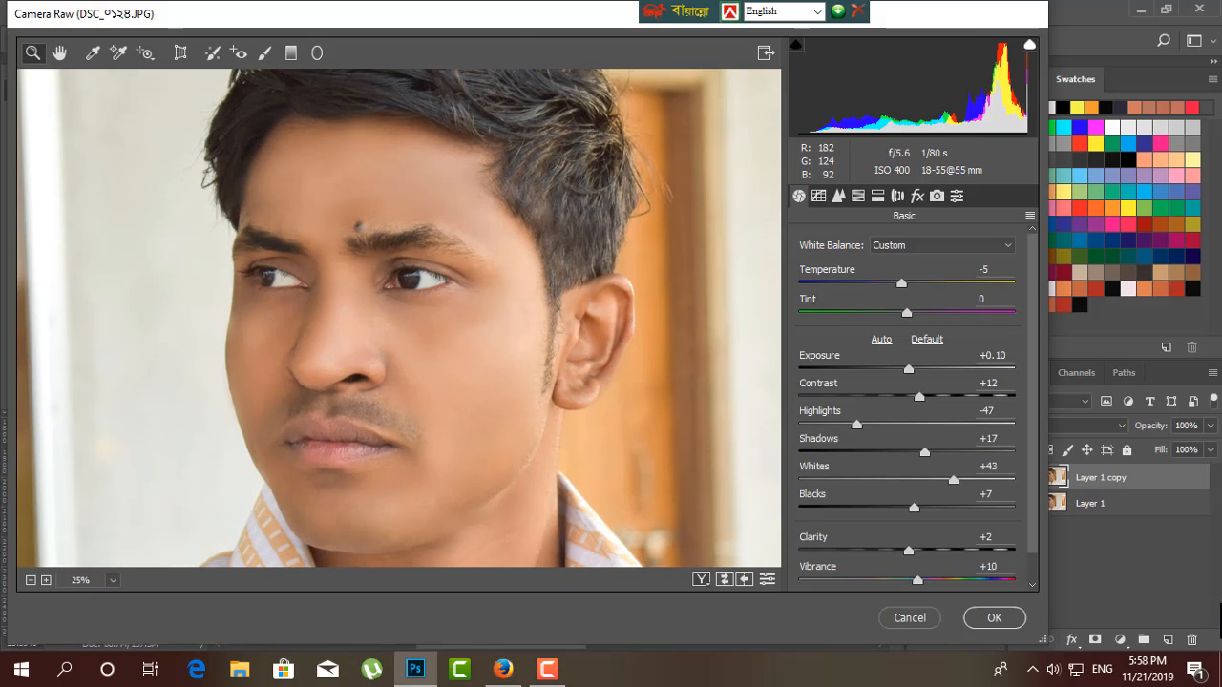
Set the HSL hue values to Reds -39, Oranges -2, Yellows -23 and Aquas -6.
{"action": "left_click", "coordinate": [857, 196]}
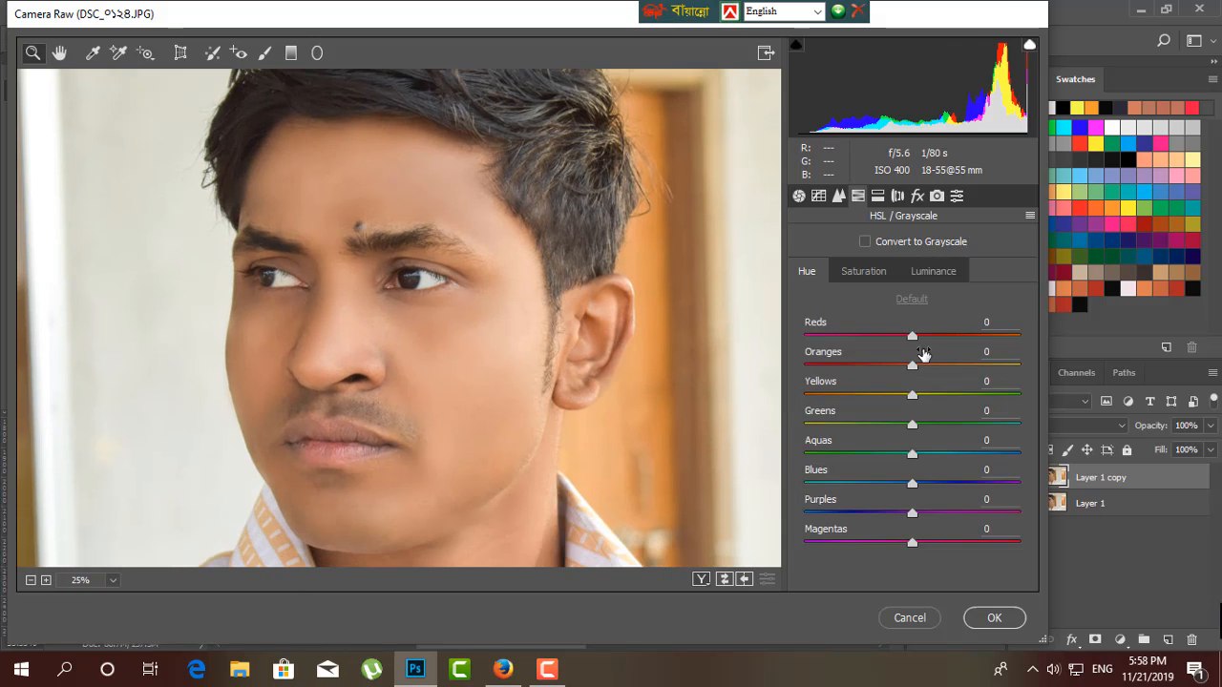
{"action": "left_click_drag", "start_coordinate": [912, 335], "coordinate": [873, 325]}
{"action": "left_click_drag", "start_coordinate": [916, 364], "coordinate": [907, 406]}
{"action": "key", "text": "ctrl+minus"}
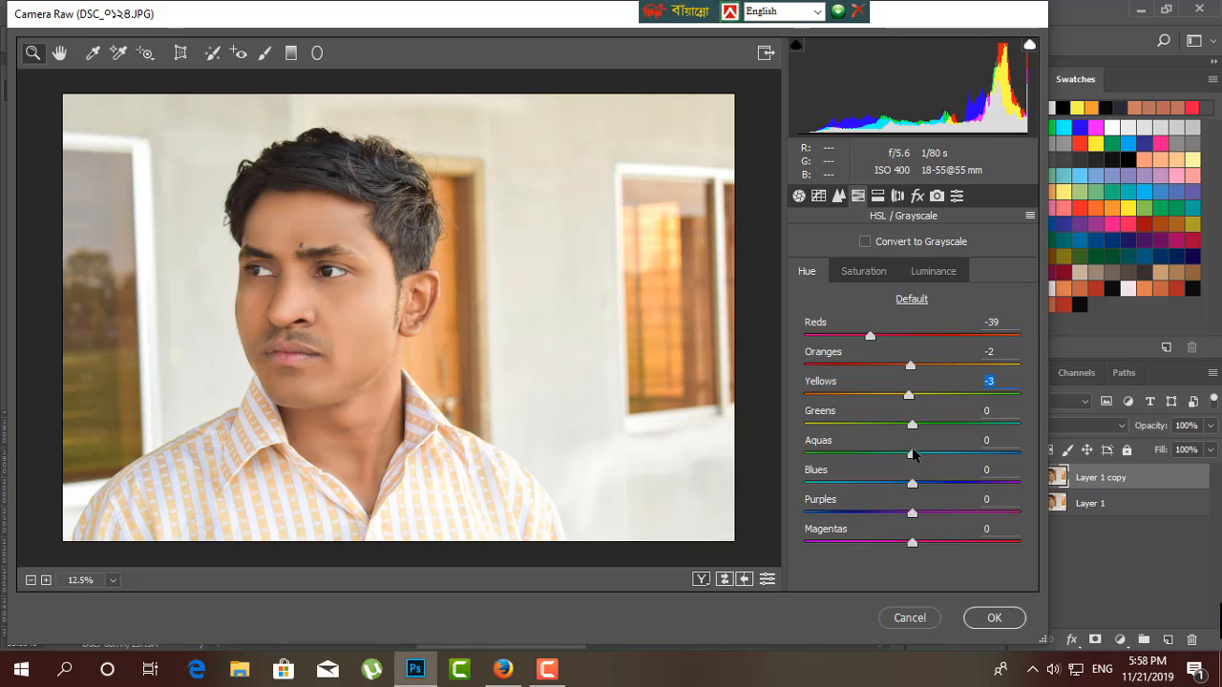
{"action": "mouse_move", "coordinate": [914, 453]}
{"action": "left_mouse_down"}
{"action": "mouse_move", "coordinate": [922, 447]}
{"action": "mouse_move", "coordinate": [907, 454]}
{"action": "left_mouse_up"}
{"action": "left_click_drag", "start_coordinate": [909, 395], "coordinate": [863, 409]}
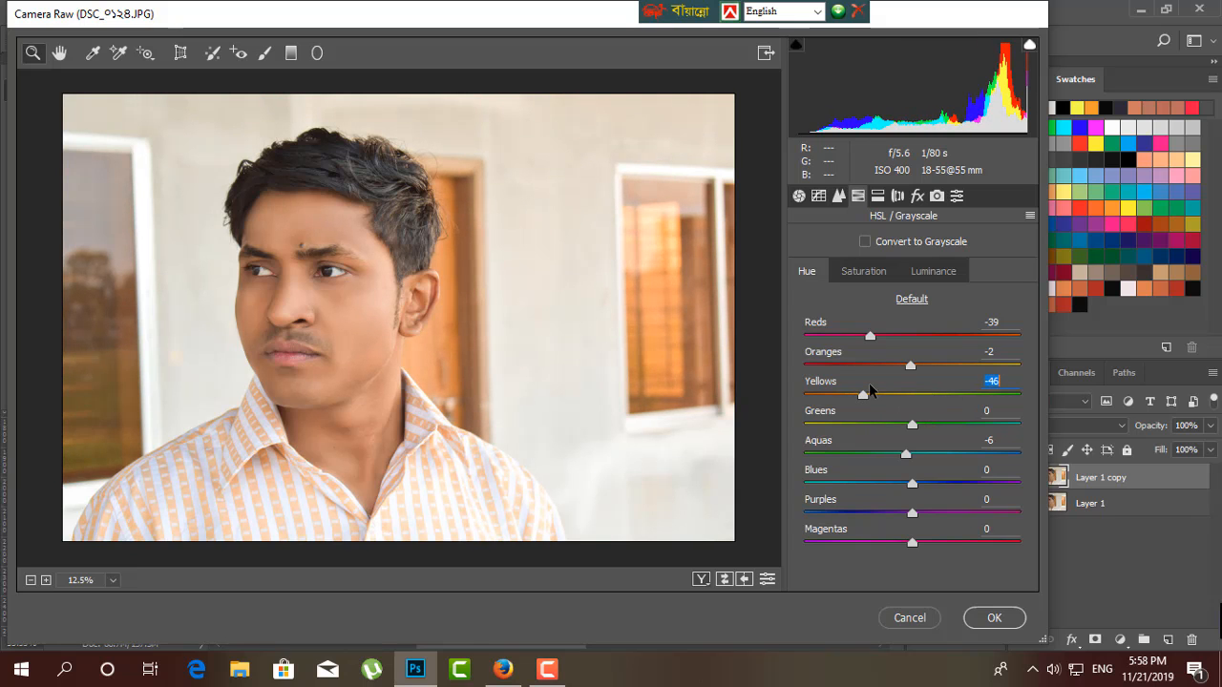
{"action": "key", "text": "ctrl+plus"}
{"action": "left_click_drag", "start_coordinate": [568, 415], "coordinate": [629, 373]}
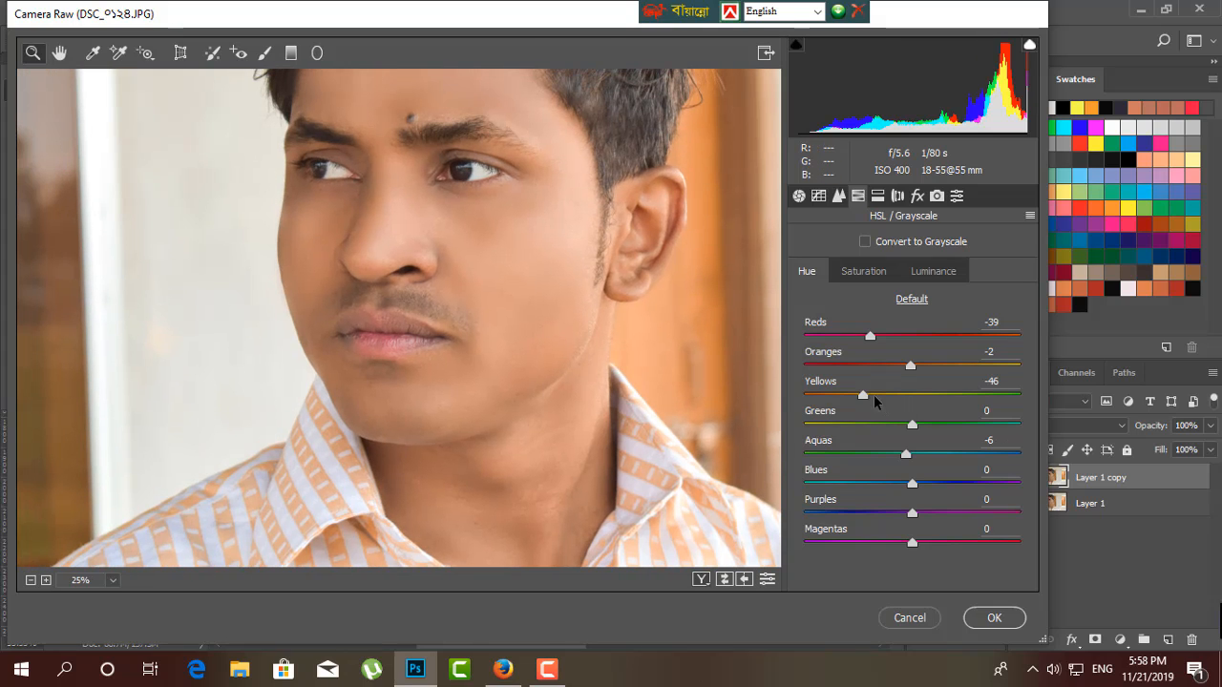
{"action": "mouse_move", "coordinate": [874, 402]}
{"action": "left_mouse_down"}
{"action": "mouse_move", "coordinate": [901, 394]}
{"action": "mouse_move", "coordinate": [845, 389]}
{"action": "mouse_move", "coordinate": [891, 393]}
{"action": "left_mouse_up"}
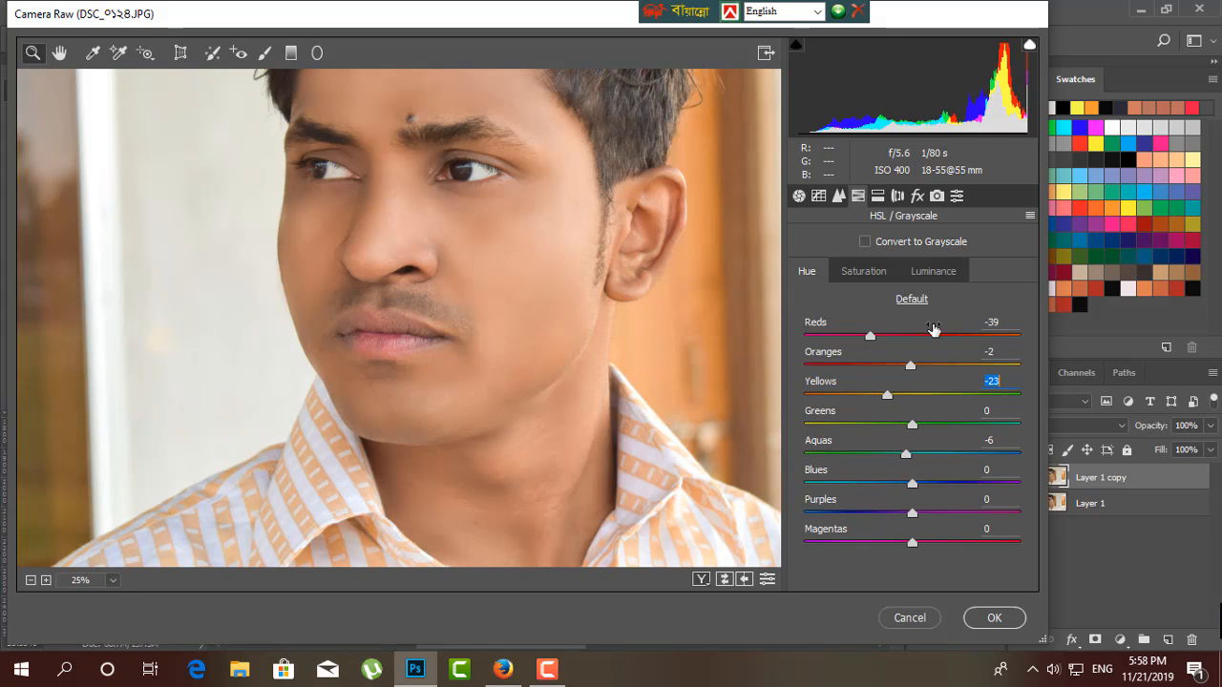
Set the HSL saturation to Reds +15, Oranges +11 and Yellows +18, and check the effect on the face.
{"action": "left_click", "coordinate": [870, 271]}
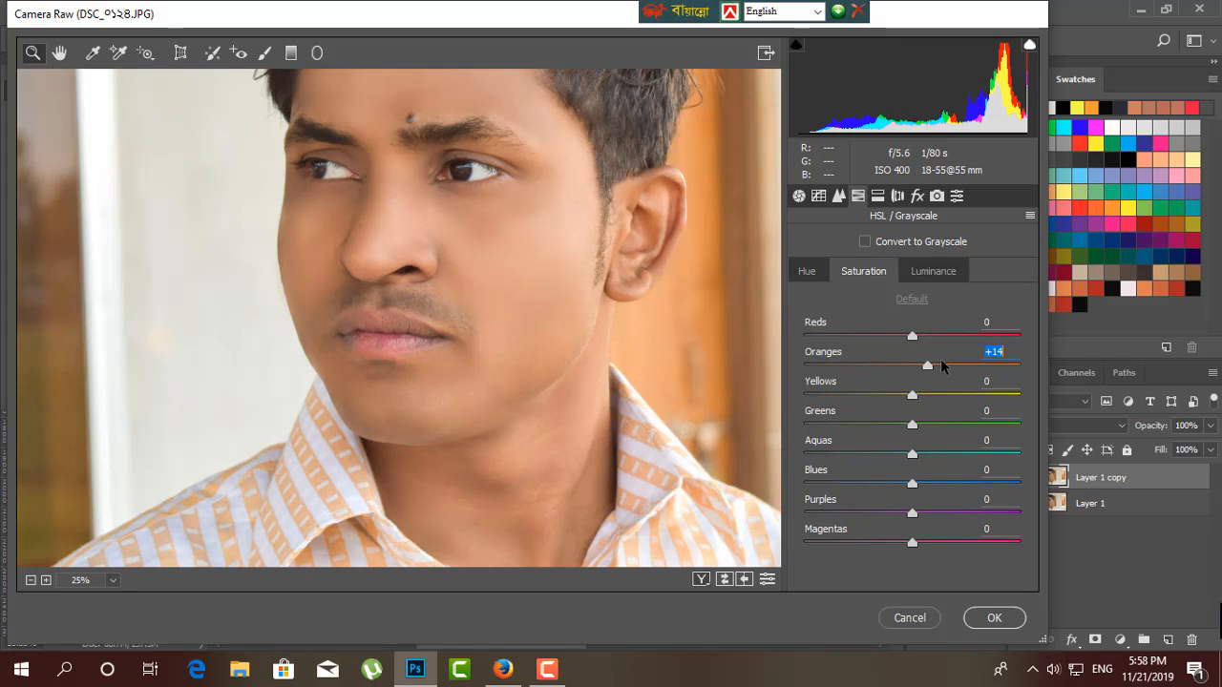
{"action": "left_click_drag", "start_coordinate": [940, 361], "coordinate": [932, 394]}
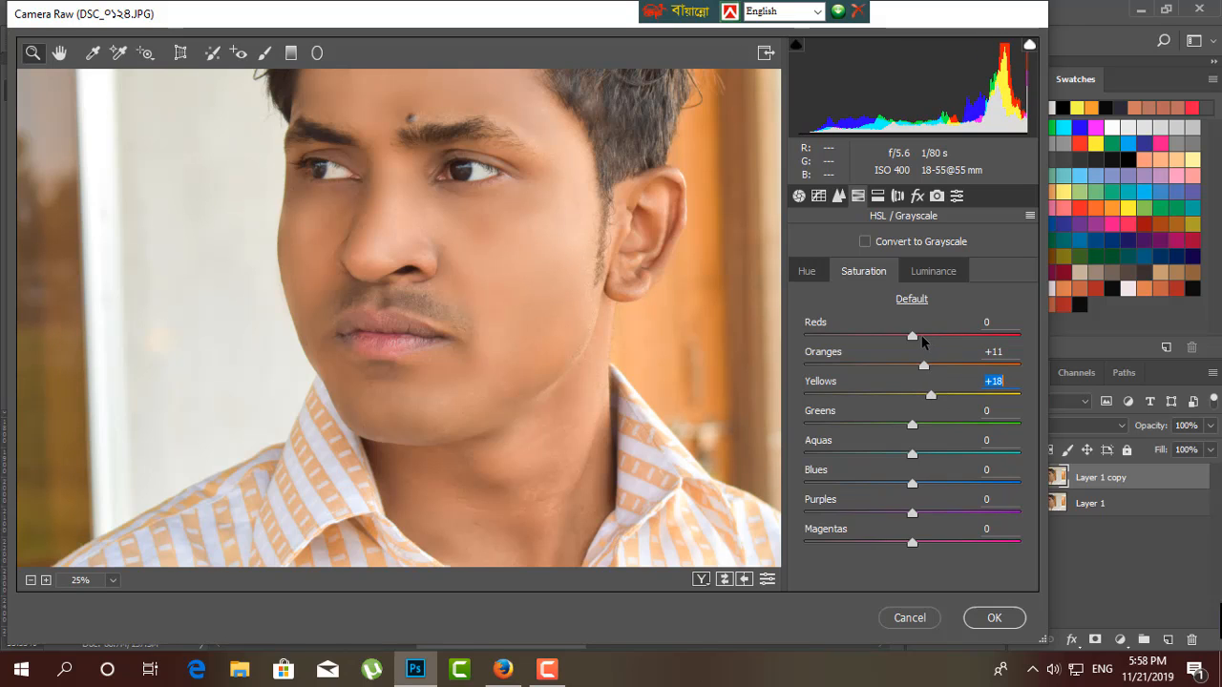
{"action": "mouse_move", "coordinate": [921, 337]}
{"action": "left_mouse_down"}
{"action": "mouse_move", "coordinate": [942, 339]}
{"action": "mouse_move", "coordinate": [930, 340]}
{"action": "left_mouse_up"}
{"action": "key", "text": "ctrl+minus"}
{"action": "key", "text": "ctrl+minus"}
{"action": "key", "text": "ctrl+minus"}
{"action": "key", "text": "ctrl+plus"}
{"action": "key", "text": "ctrl+plus"}
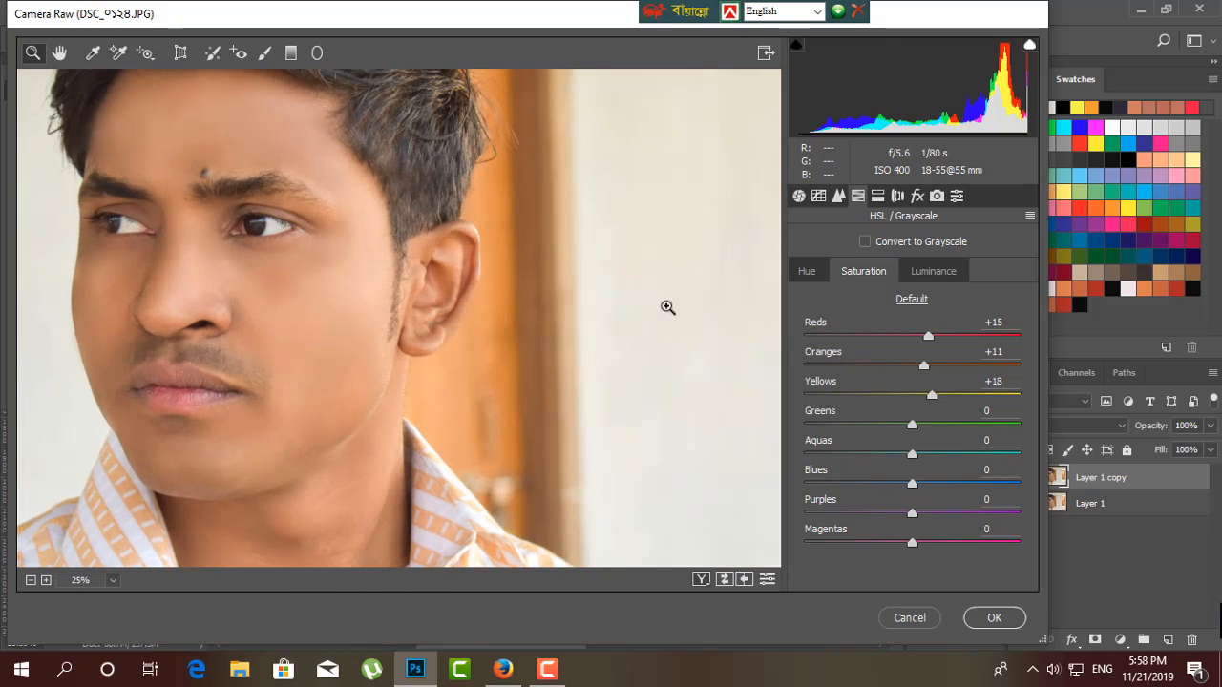
{"action": "left_click_drag", "start_coordinate": [265, 455], "coordinate": [507, 365]}
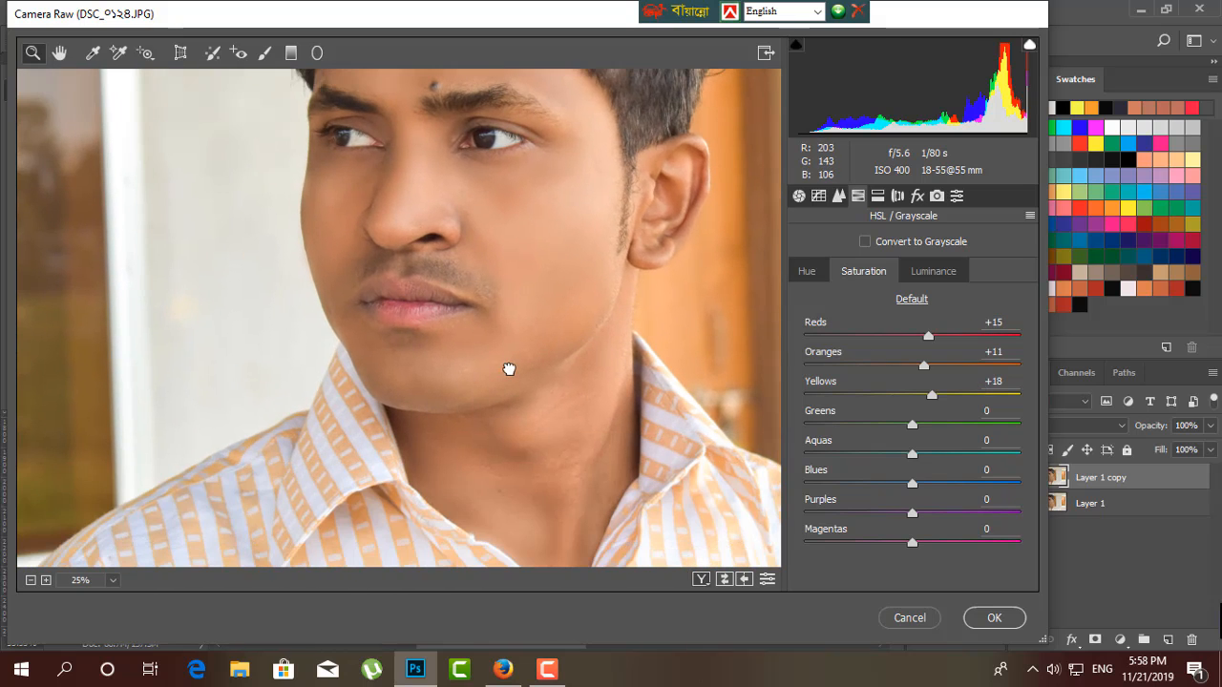
In Camera Calibration, try a Blue Primary hue of +23, reset it, and set Blue Primary saturation to +2.
{"action": "left_click", "coordinate": [936, 196]}
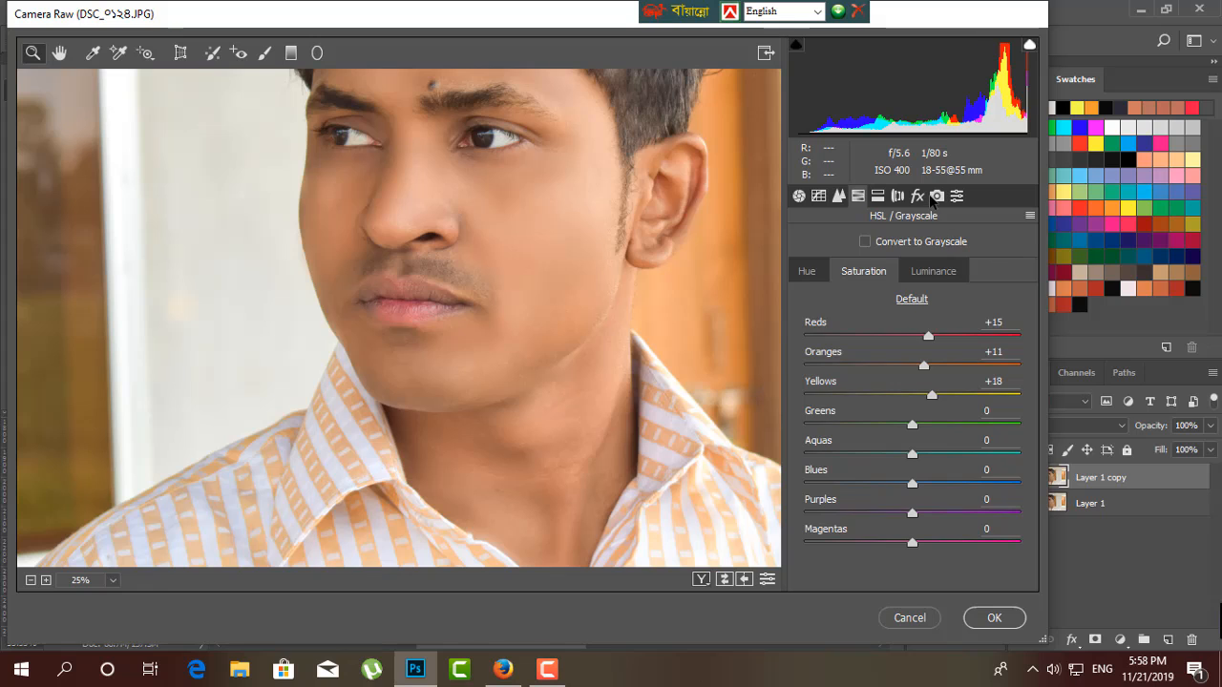
{"action": "key", "text": "ctrl+minus"}
{"action": "key", "text": "ctrl+minus"}
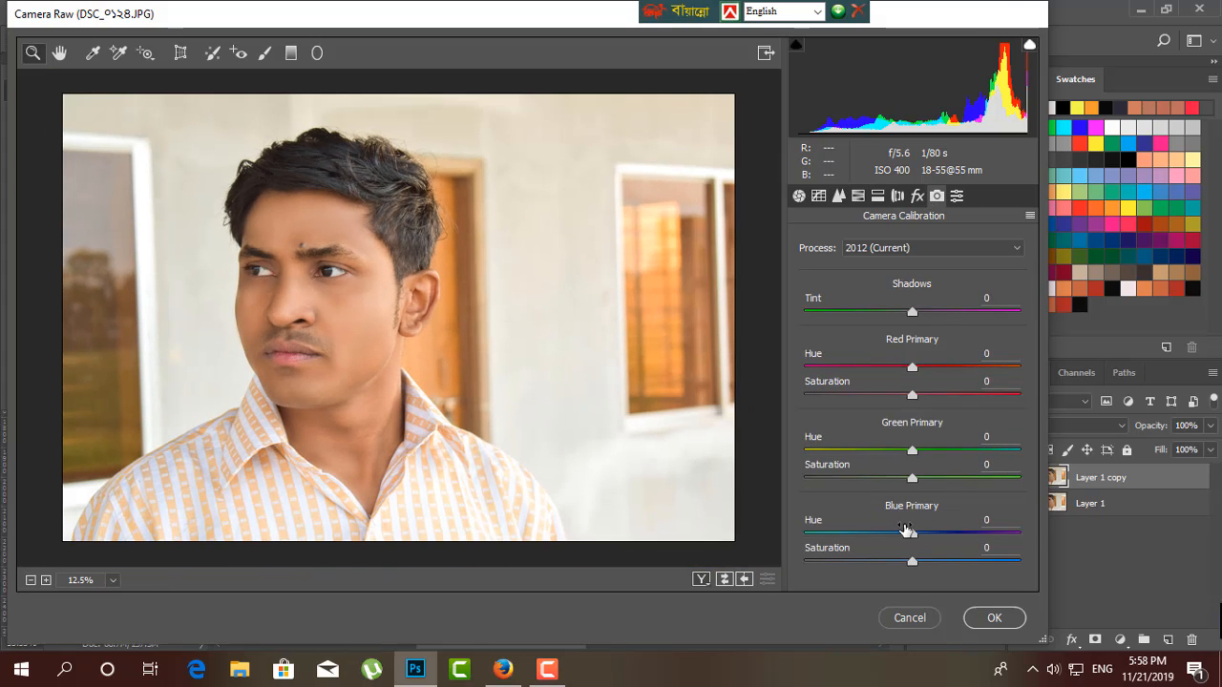
{"action": "left_click_drag", "start_coordinate": [910, 535], "coordinate": [940, 537]}
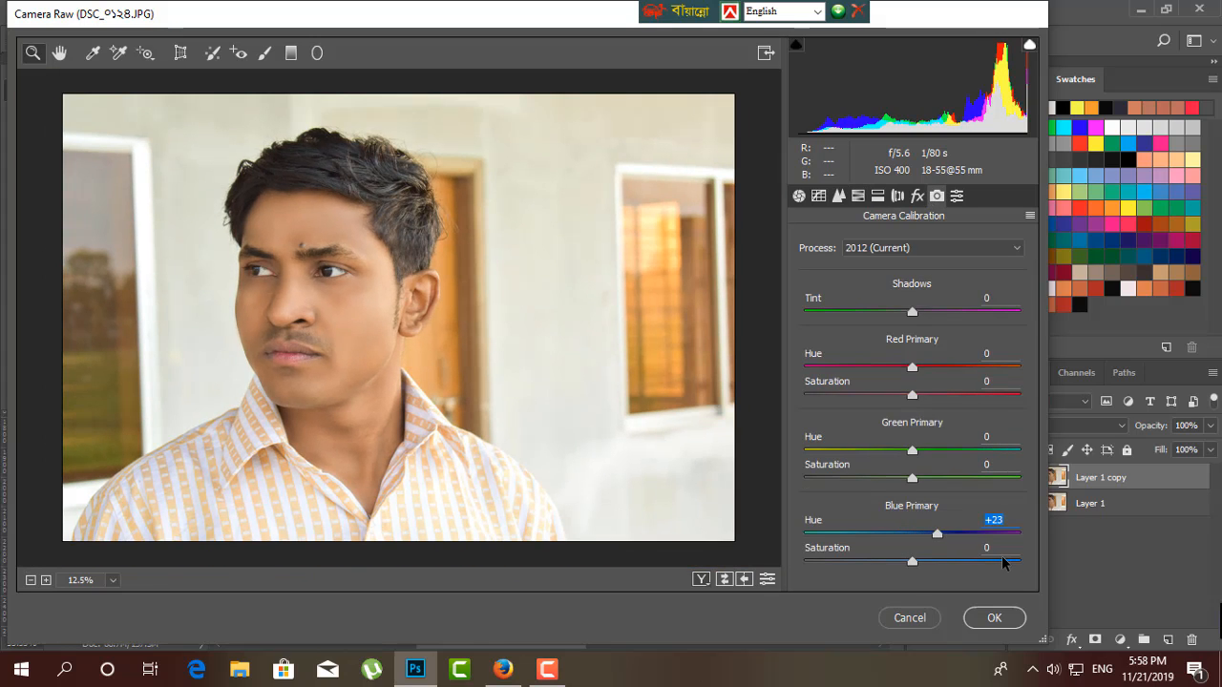
{"action": "double_click", "coordinate": [941, 537]}
{"action": "mouse_move", "coordinate": [912, 563]}
{"action": "left_mouse_down"}
{"action": "mouse_move", "coordinate": [875, 564]}
{"action": "mouse_move", "coordinate": [954, 562]}
{"action": "mouse_move", "coordinate": [895, 562]}
{"action": "mouse_move", "coordinate": [913, 565]}
{"action": "left_mouse_up"}
{"action": "double_click", "coordinate": [891, 563]}
{"action": "double_click", "coordinate": [928, 563]}
{"action": "double_click", "coordinate": [922, 564]}
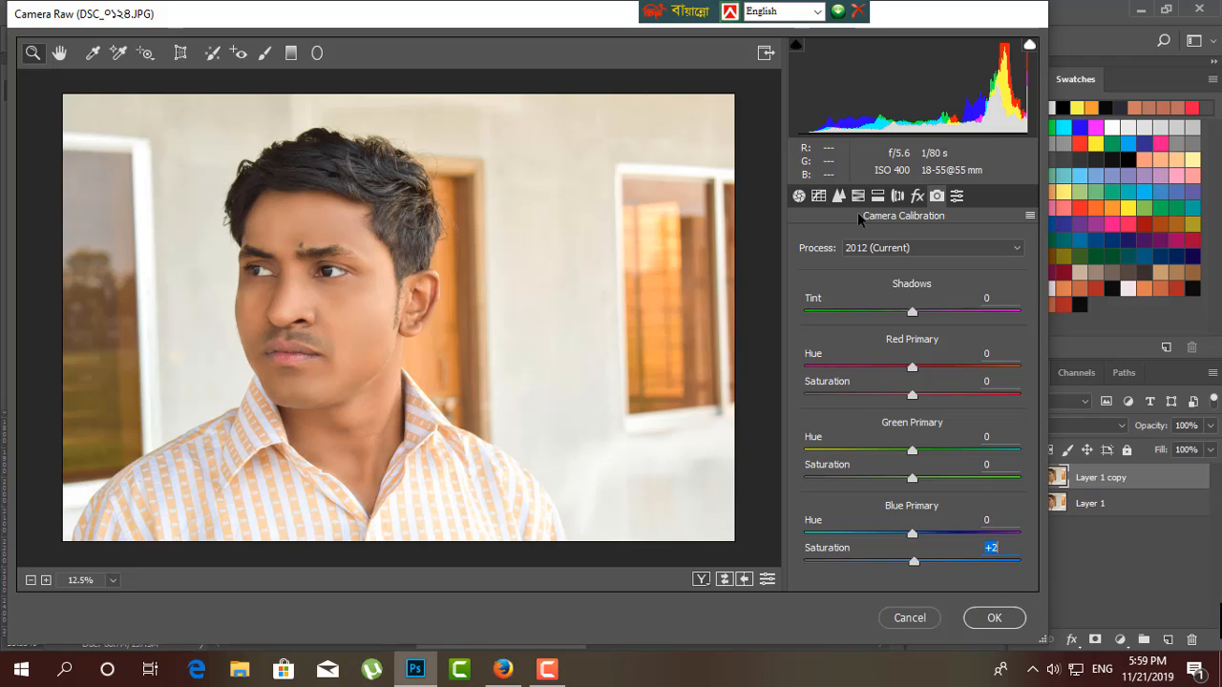
Set the HSL luminance of Oranges to +9 and Reds to +13, checking the result on the skin.
{"action": "left_click", "coordinate": [917, 196]}
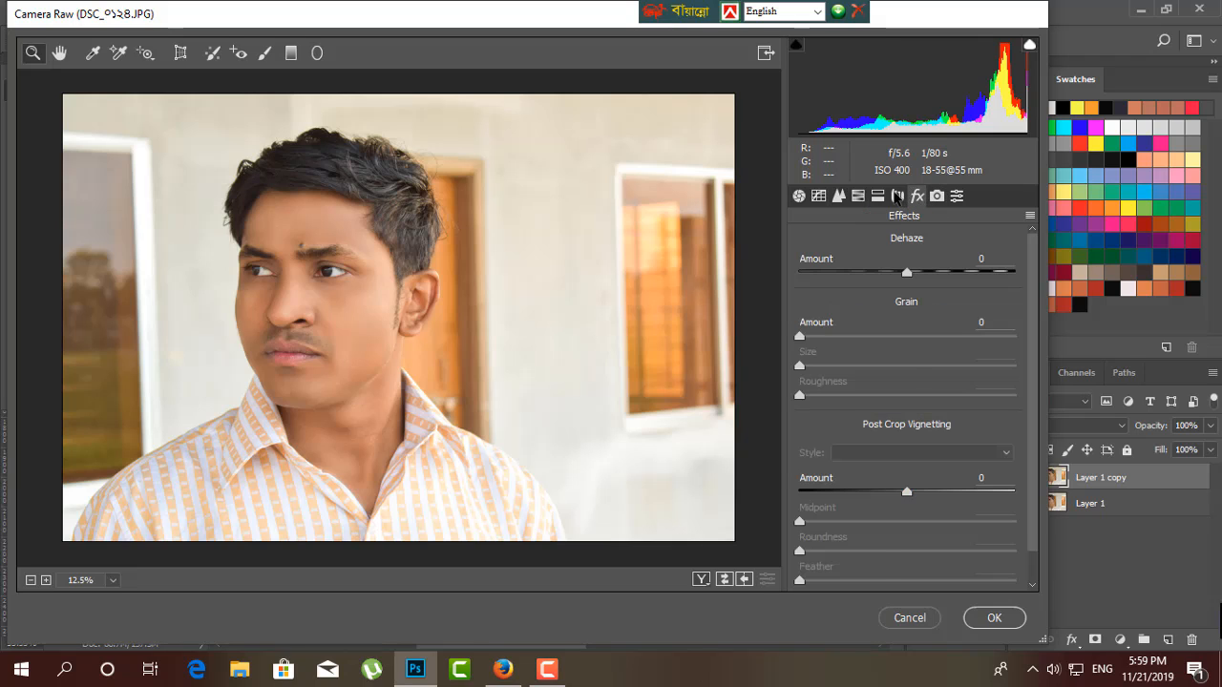
{"action": "left_click", "coordinate": [880, 197]}
{"action": "left_click", "coordinate": [878, 197]}
{"action": "left_click", "coordinate": [861, 197]}
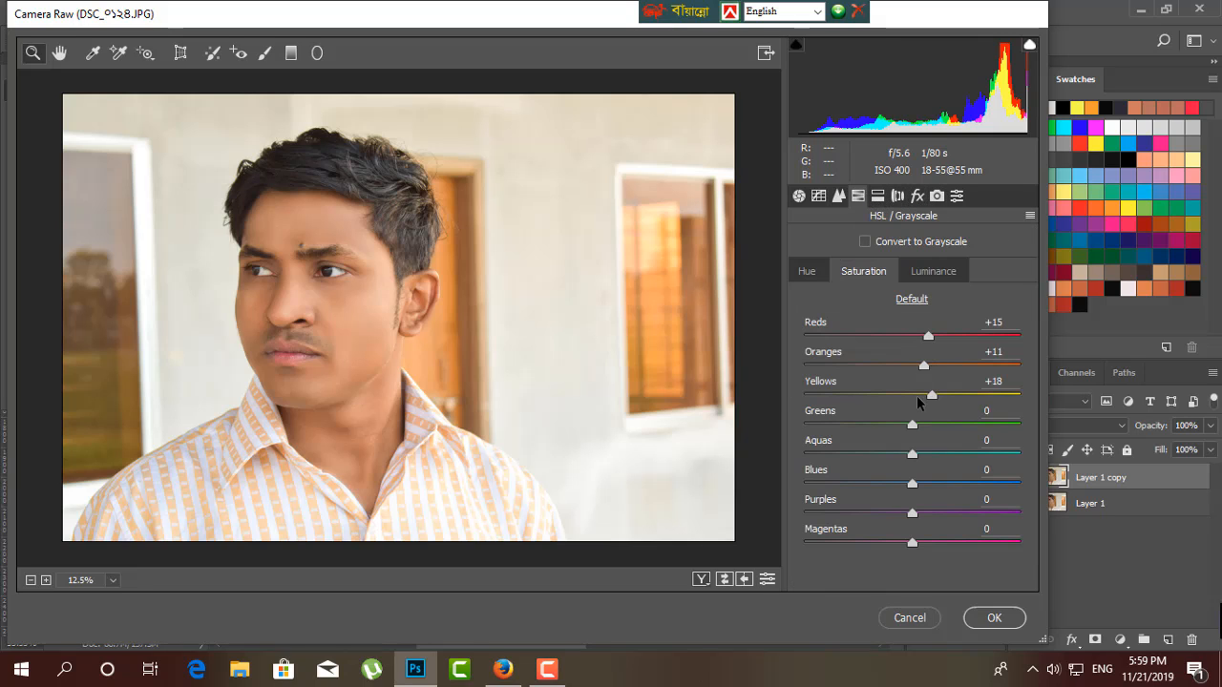
{"action": "left_click", "coordinate": [824, 272]}
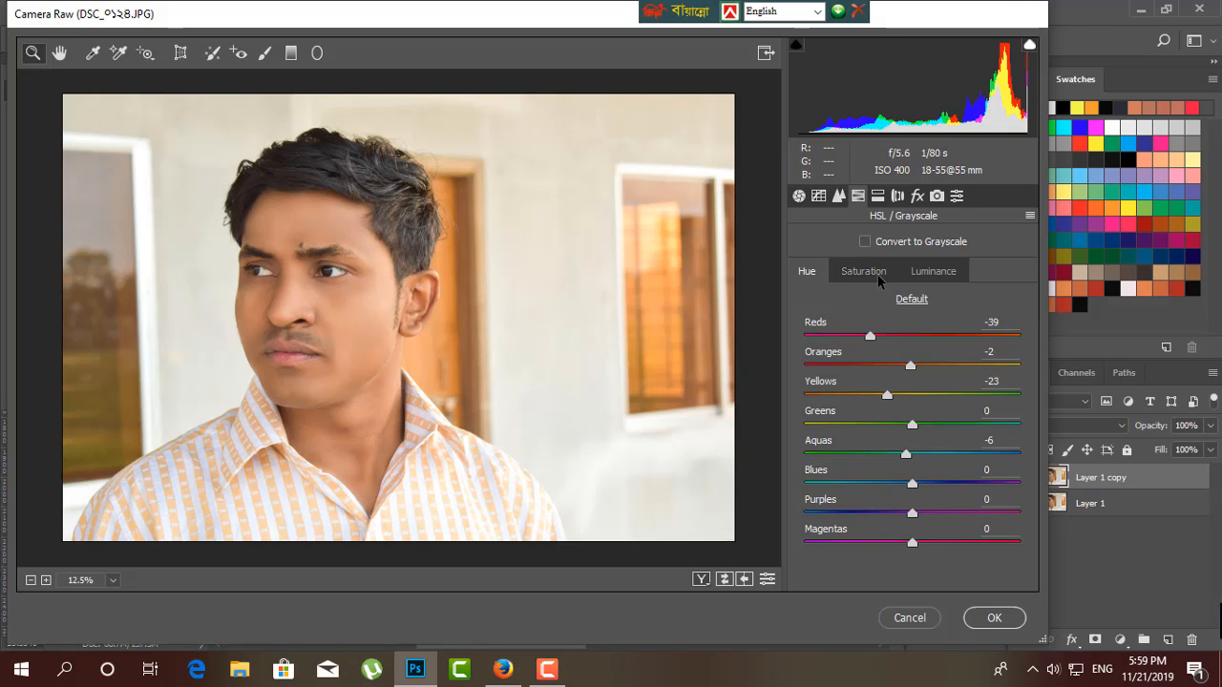
{"action": "left_click", "coordinate": [864, 272]}
{"action": "left_click", "coordinate": [934, 275]}
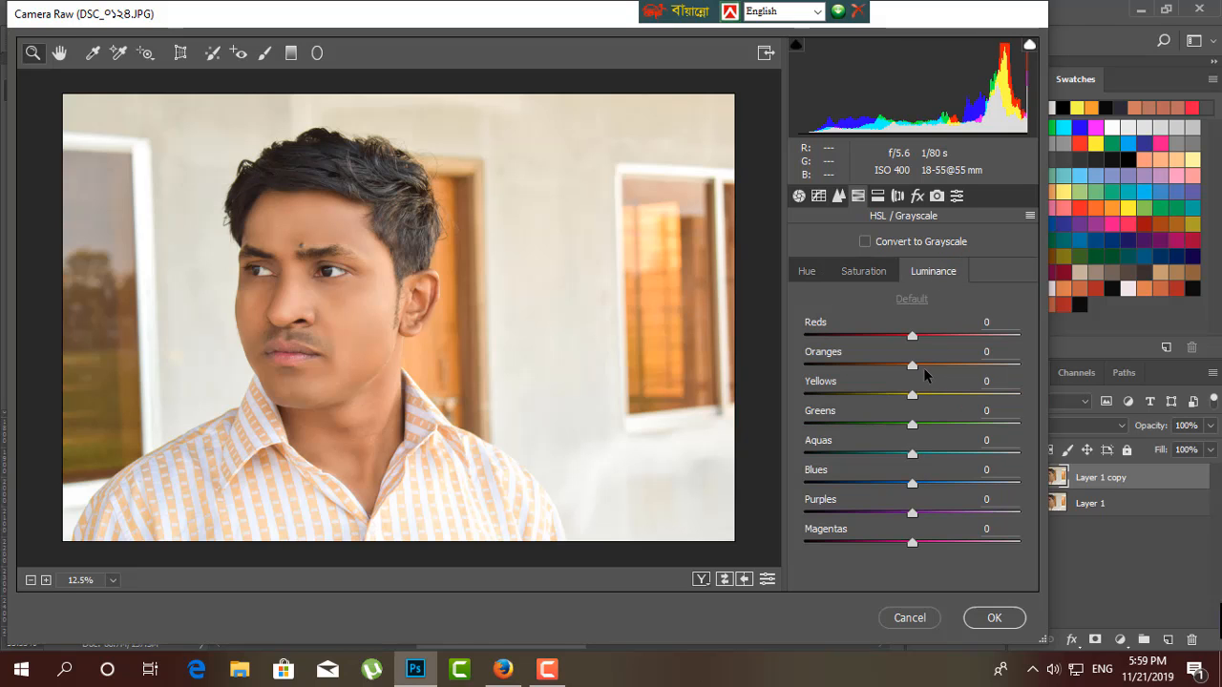
{"action": "left_click_drag", "start_coordinate": [914, 369], "coordinate": [922, 366]}
{"action": "key", "text": "ctrl+plus"}
{"action": "left_click_drag", "start_coordinate": [342, 394], "coordinate": [469, 396]}
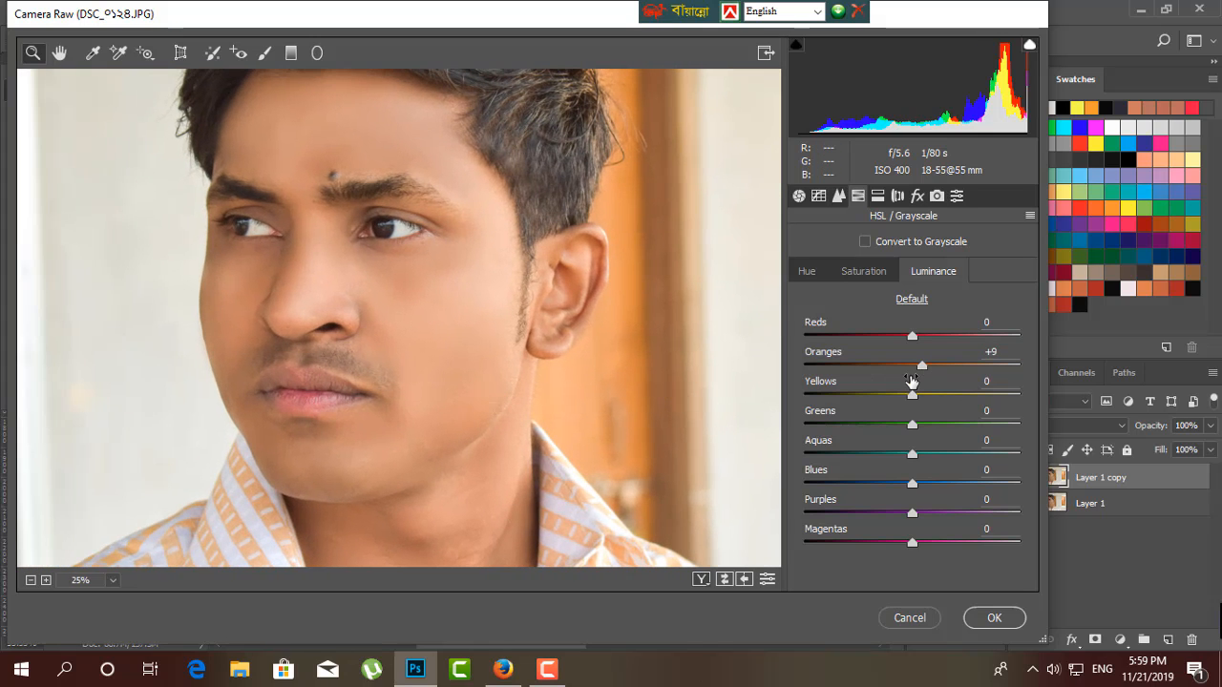
{"action": "mouse_move", "coordinate": [912, 339]}
{"action": "left_mouse_down"}
{"action": "mouse_move", "coordinate": [944, 334]}
{"action": "mouse_move", "coordinate": [925, 334]}
{"action": "left_mouse_up"}
{"action": "key", "text": "ctrl+minus"}
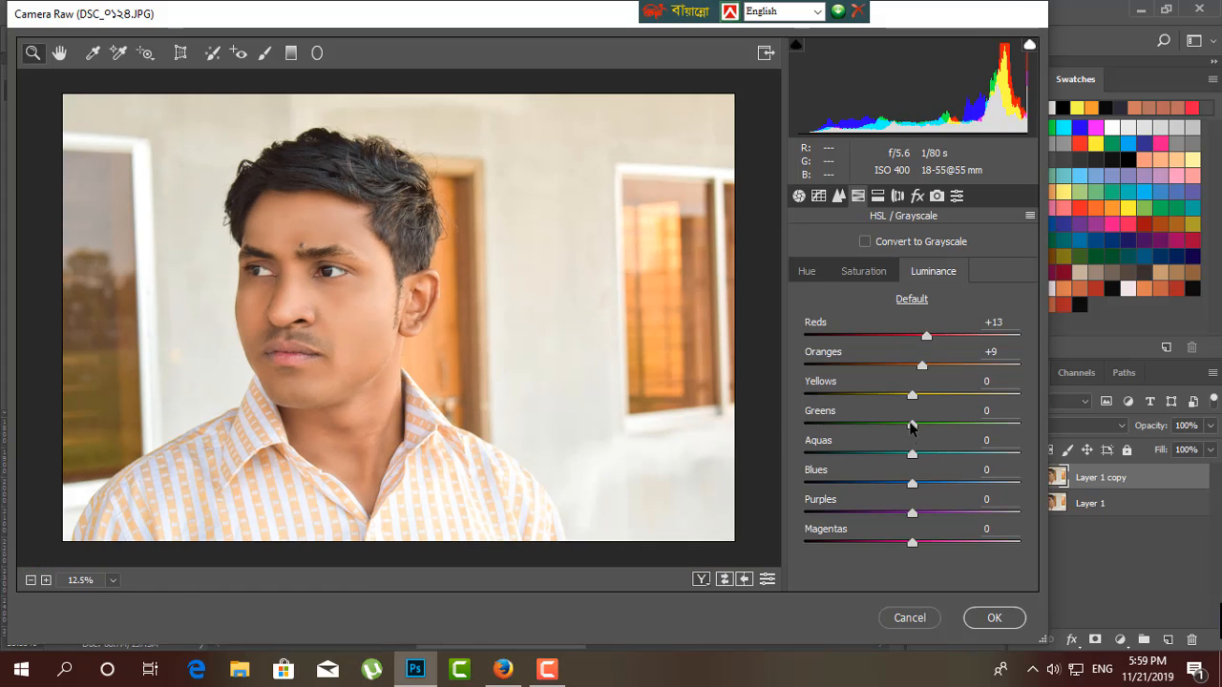
Set the luminance of Greens to +3 and Yellows to -20, and apply the Camera Raw adjustments to the layer.
{"action": "left_click_drag", "start_coordinate": [912, 427], "coordinate": [894, 401]}
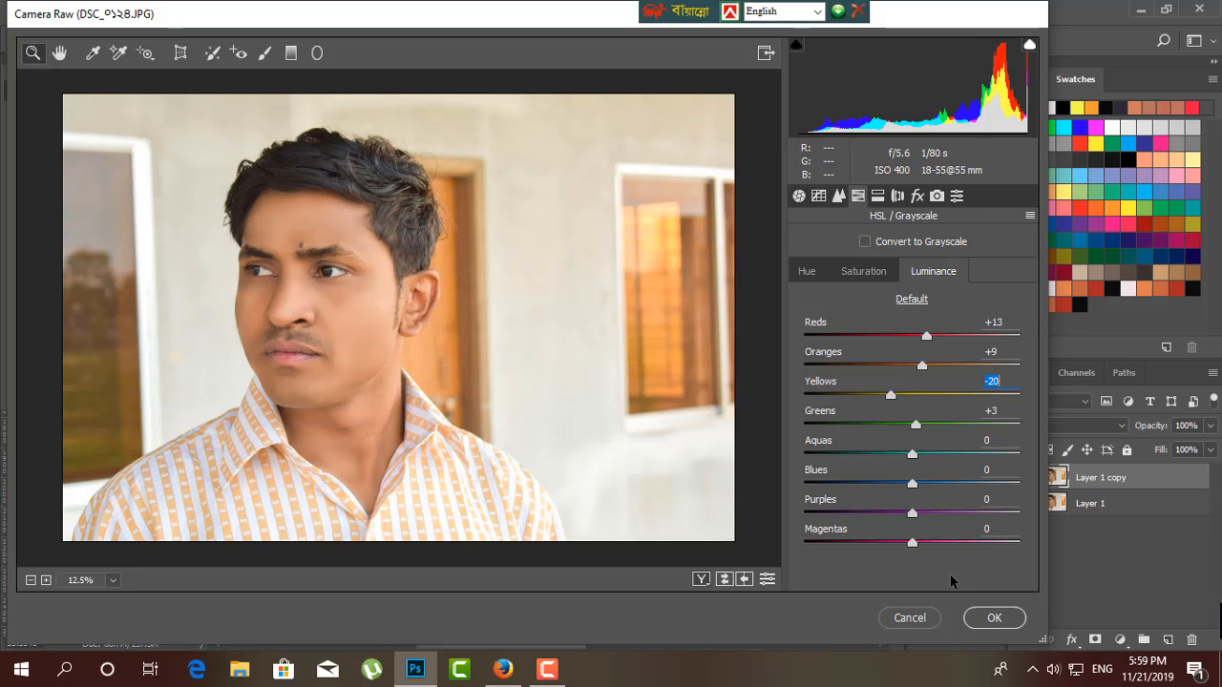
{"action": "key", "text": "ctrl+equal"}
{"action": "left_click_drag", "start_coordinate": [295, 417], "coordinate": [523, 429]}
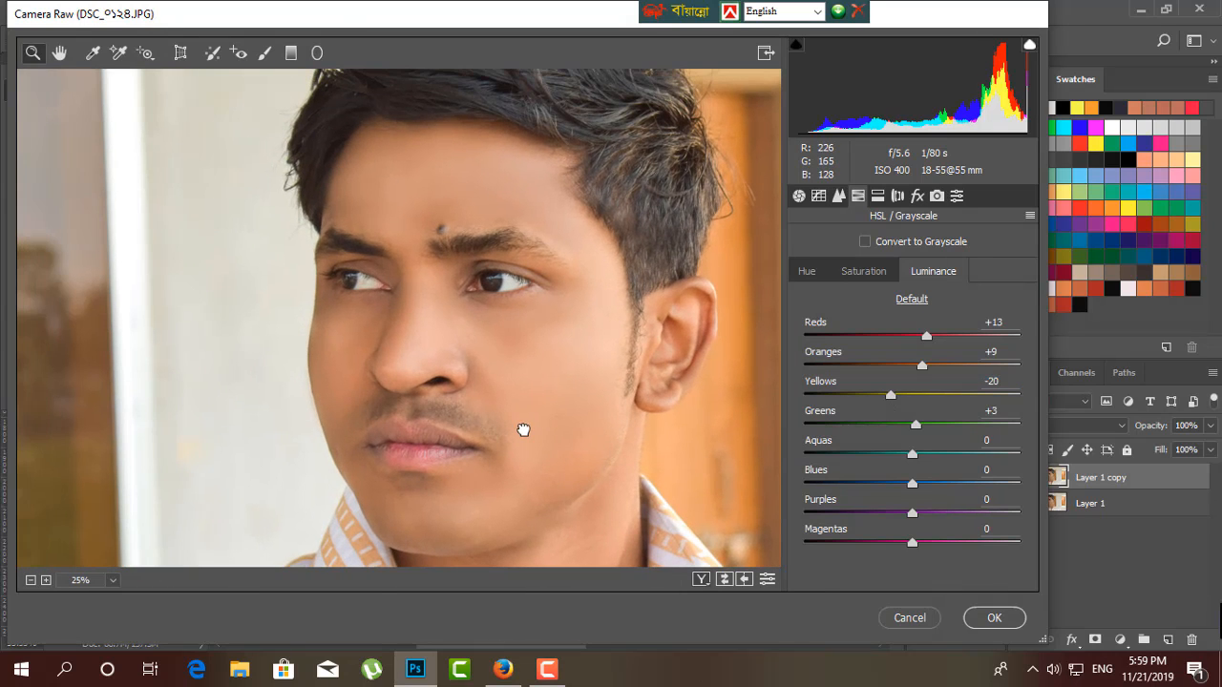
{"action": "left_click", "coordinate": [995, 618]}
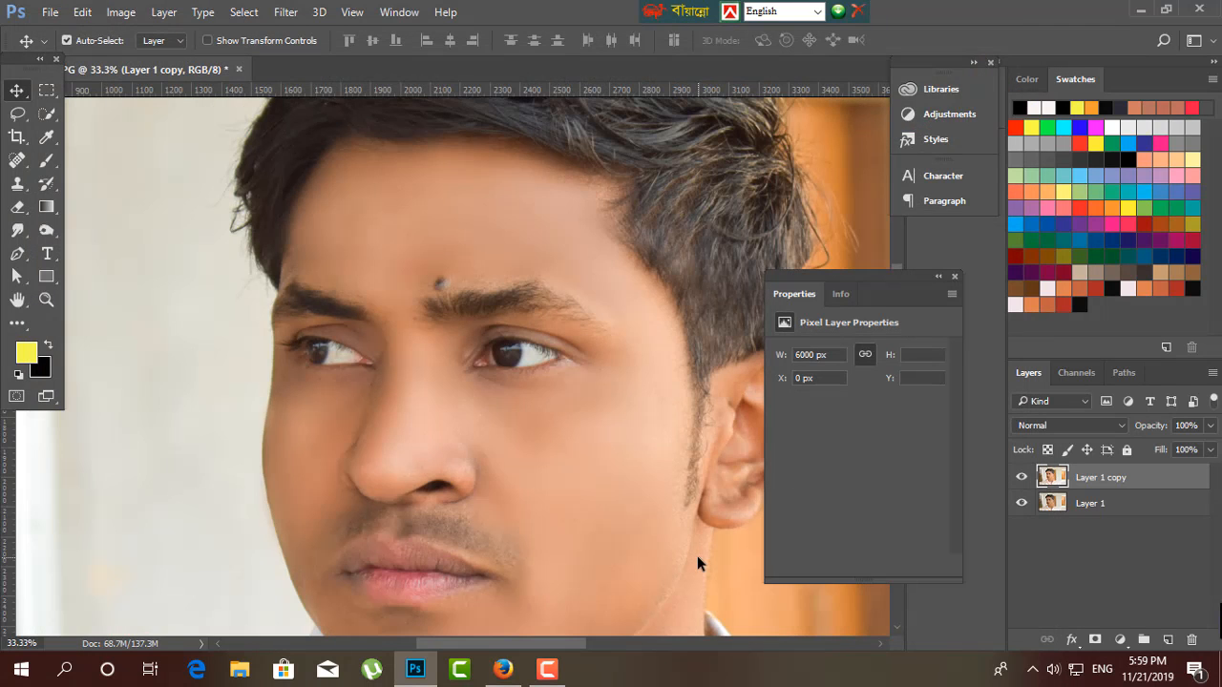
{"action": "key", "text": "ctrl+minus"}
{"action": "key", "text": "ctrl+plus"}
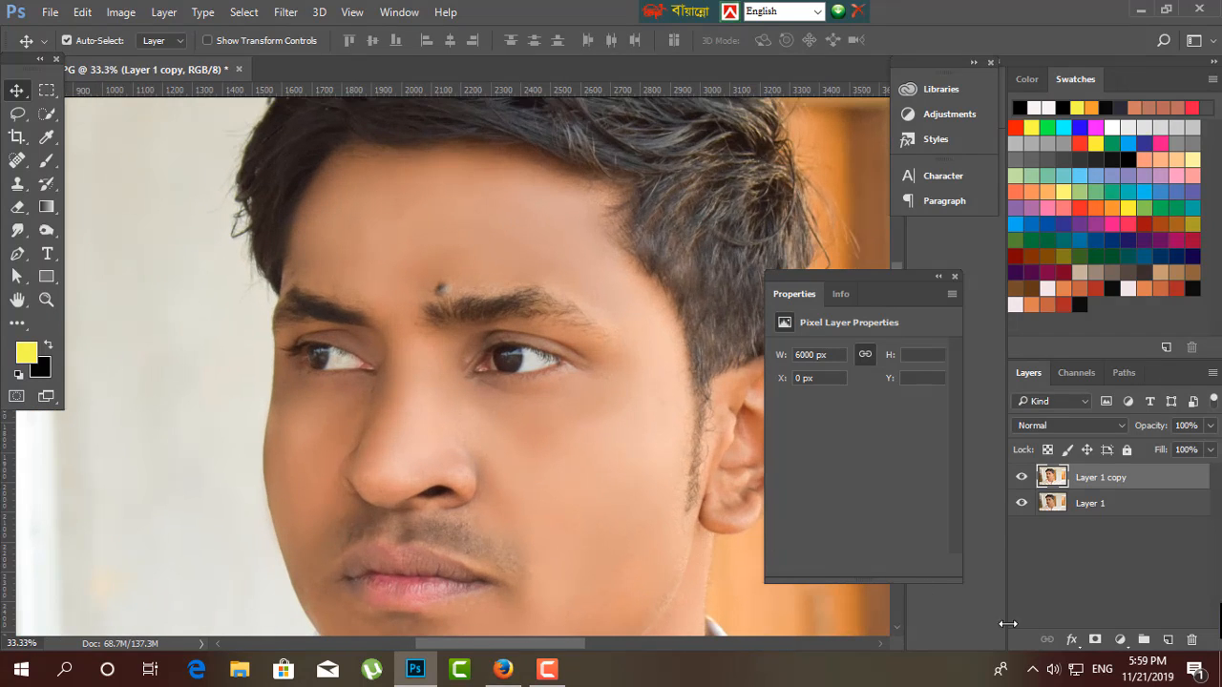
{"action": "key", "text": "ctrl+plus"}
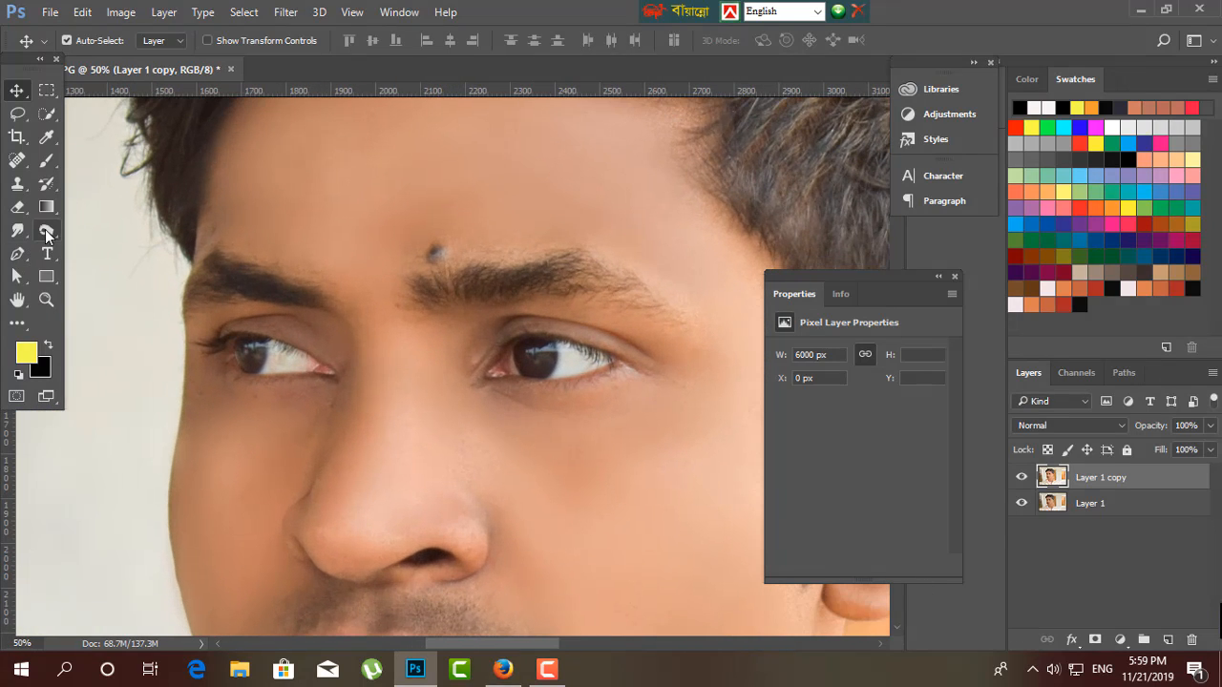
Darken the hair using the Burn tool with a 600 px brush, Midtones range and 50% exposure.
{"action": "left_click", "coordinate": [46, 230]}
{"action": "key", "text": "bracketleft"}
{"action": "key", "text": "bracketleft"}
{"action": "key", "text": "bracketleft"}
{"action": "key", "text": "bracketleft"}
{"action": "key", "text": "bracketleft"}
{"action": "key", "text": "bracketleft"}
{"action": "key", "text": "bracketleft"}
{"action": "key", "text": "bracketleft"}
{"action": "key", "text": "bracketleft"}
{"action": "key", "text": "bracketleft"}
{"action": "key", "text": "bracketleft"}
{"action": "key", "text": "bracketleft"}
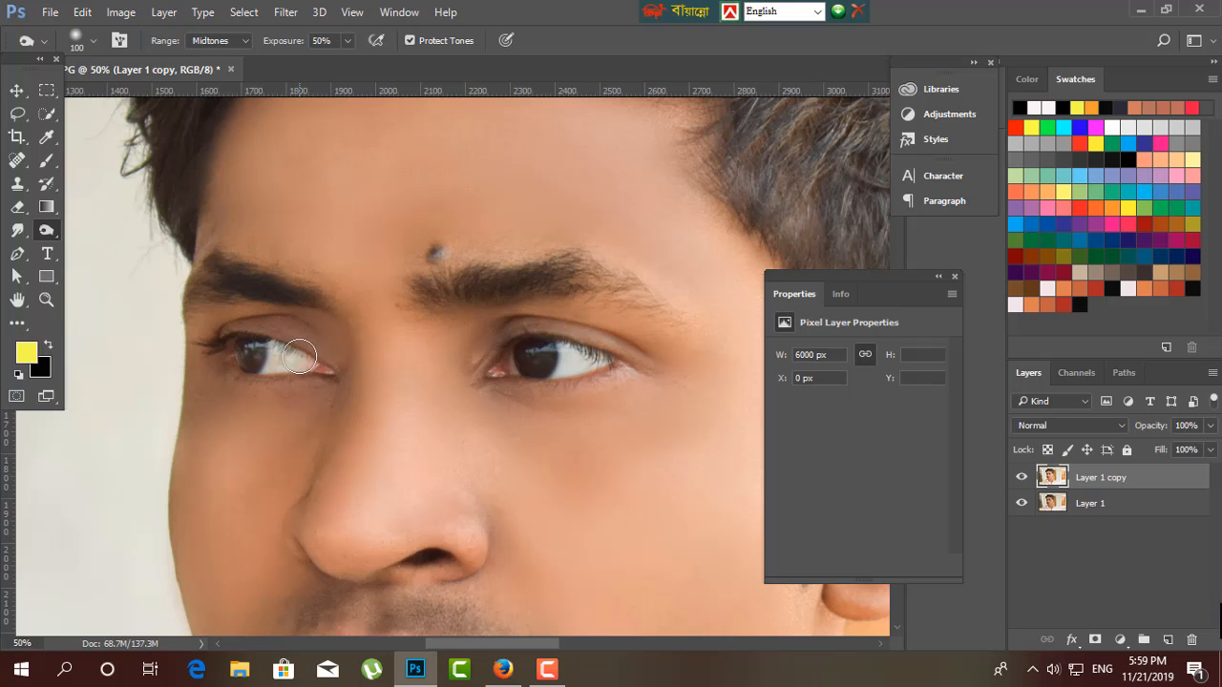
{"action": "key", "text": "ctrl+minus"}
{"action": "key", "text": "ctrl+minus"}
{"action": "left_click_drag", "start_coordinate": [439, 291], "coordinate": [394, 399]}
{"action": "key", "text": "bracketright"}
{"action": "key", "text": "bracketright"}
{"action": "key", "text": "bracketright"}
{"action": "key", "text": "bracketright"}
{"action": "key", "text": "bracketright"}
{"action": "key", "text": "bracketright"}
{"action": "key", "text": "bracketright"}
{"action": "key", "text": "bracketright"}
{"action": "key", "text": "bracketright"}
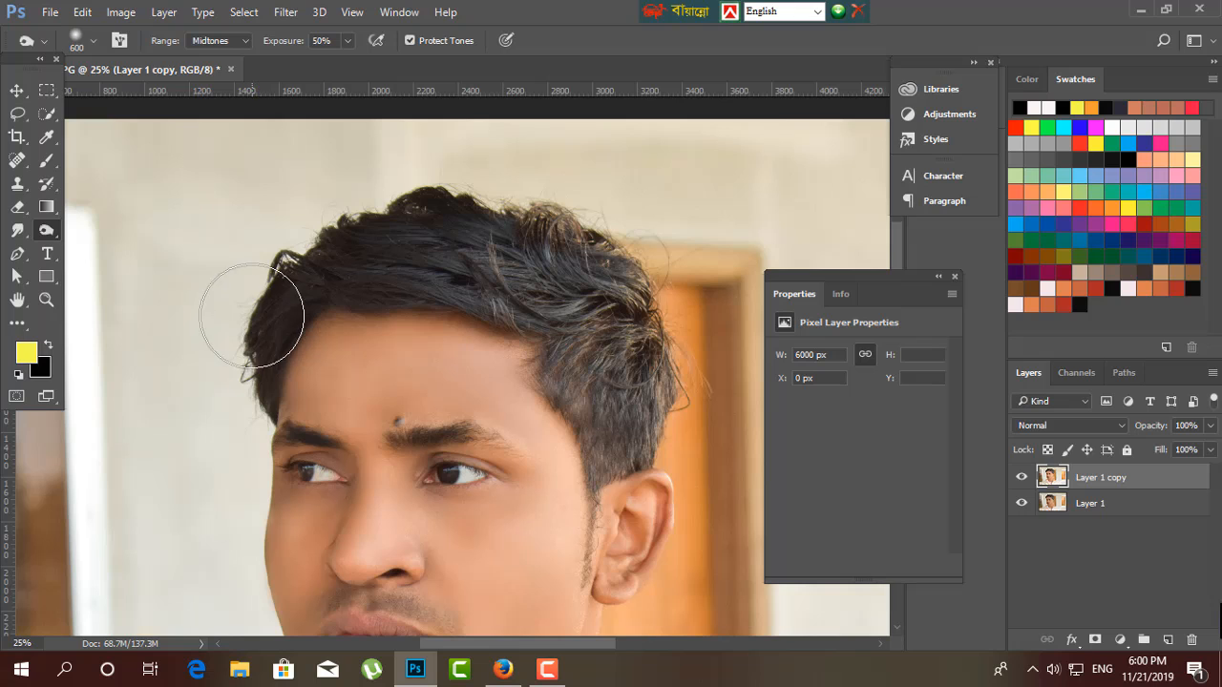
{"action": "key", "text": "ctrl+minus"}
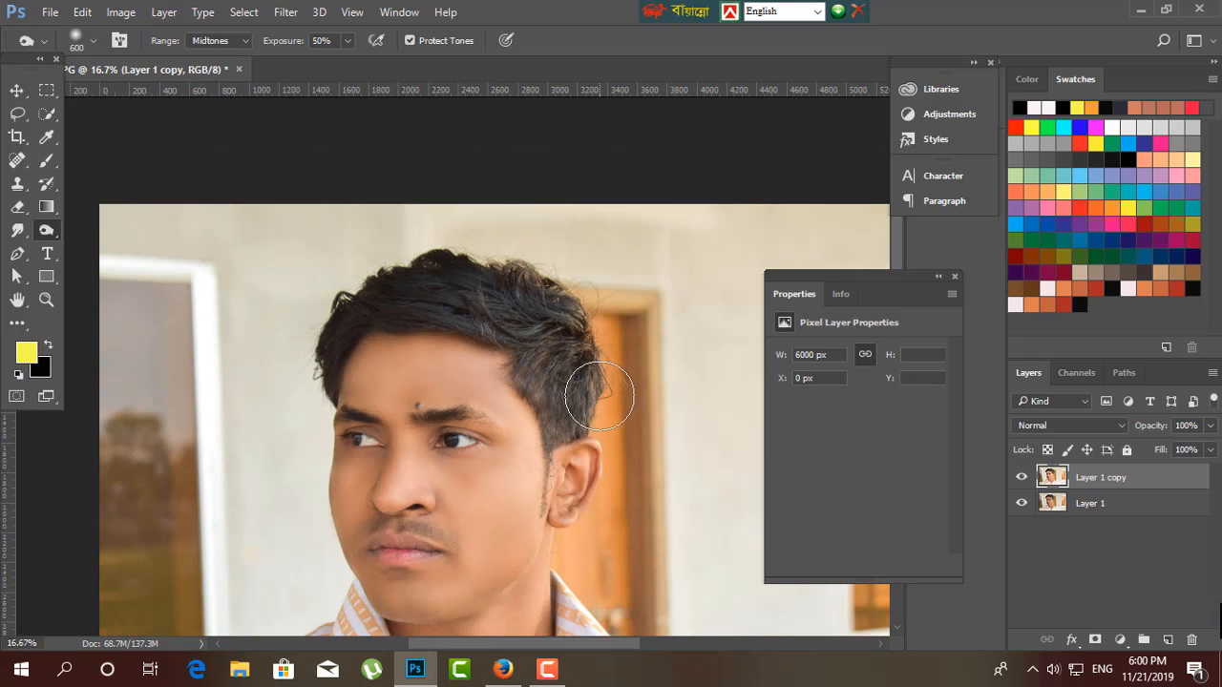
{"action": "scroll", "coordinate": [396, 346], "scroll_direction": "down", "scroll_amount": 5}
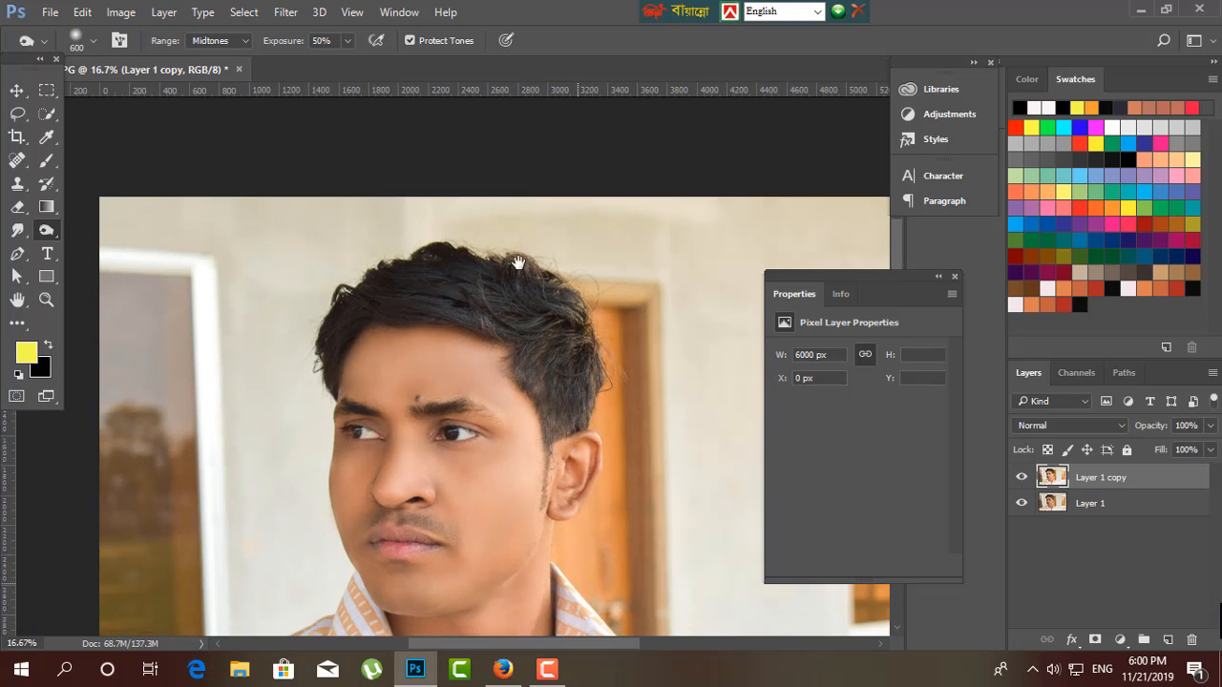
Enlarge the Burn brush to 900 px and review the shirt, face and hair.
{"action": "key", "text": "bracketright"}
{"action": "key", "text": "bracketright"}
{"action": "key", "text": "bracketright"}
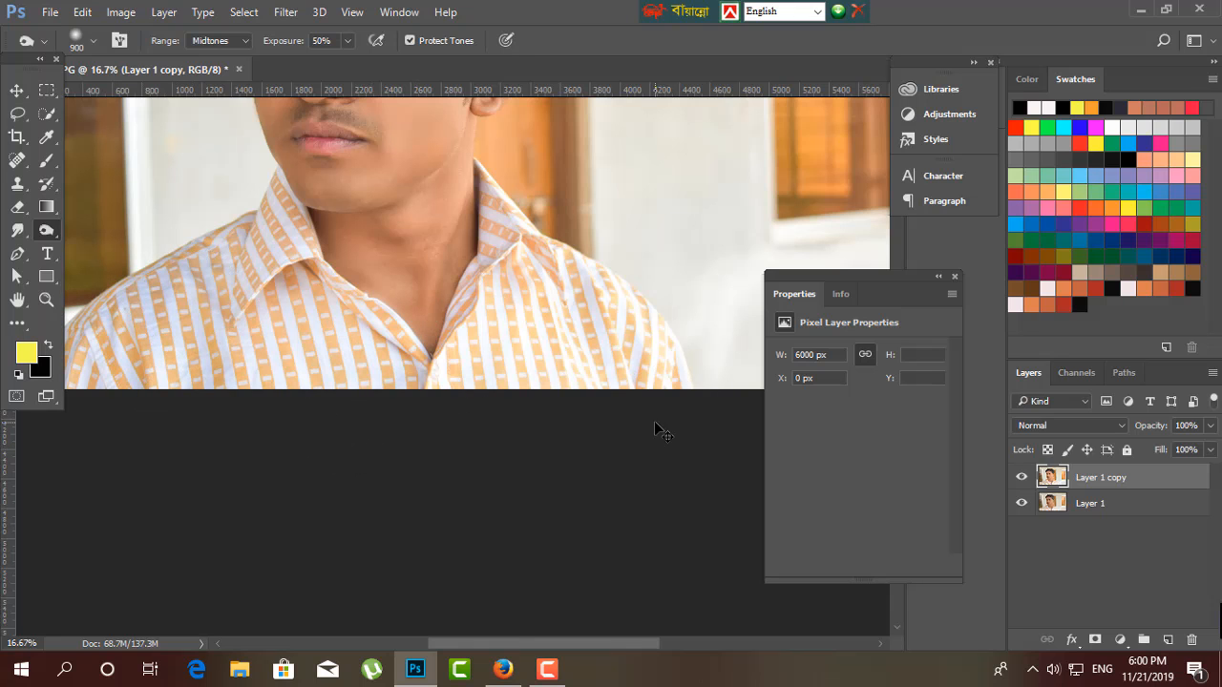
{"action": "key", "text": "ctrl+minus"}
{"action": "left_click_drag", "start_coordinate": [472, 399], "coordinate": [524, 411]}
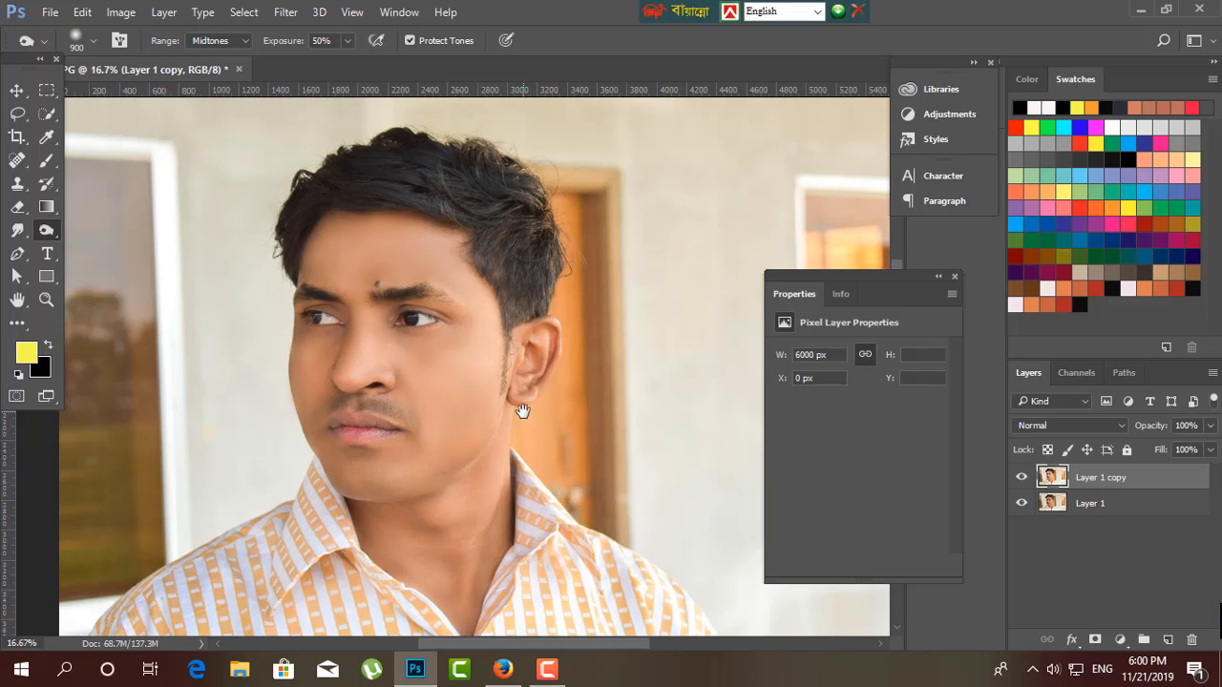
{"action": "key", "text": "ctrl+plus"}
{"action": "key", "text": "ctrl+minus"}
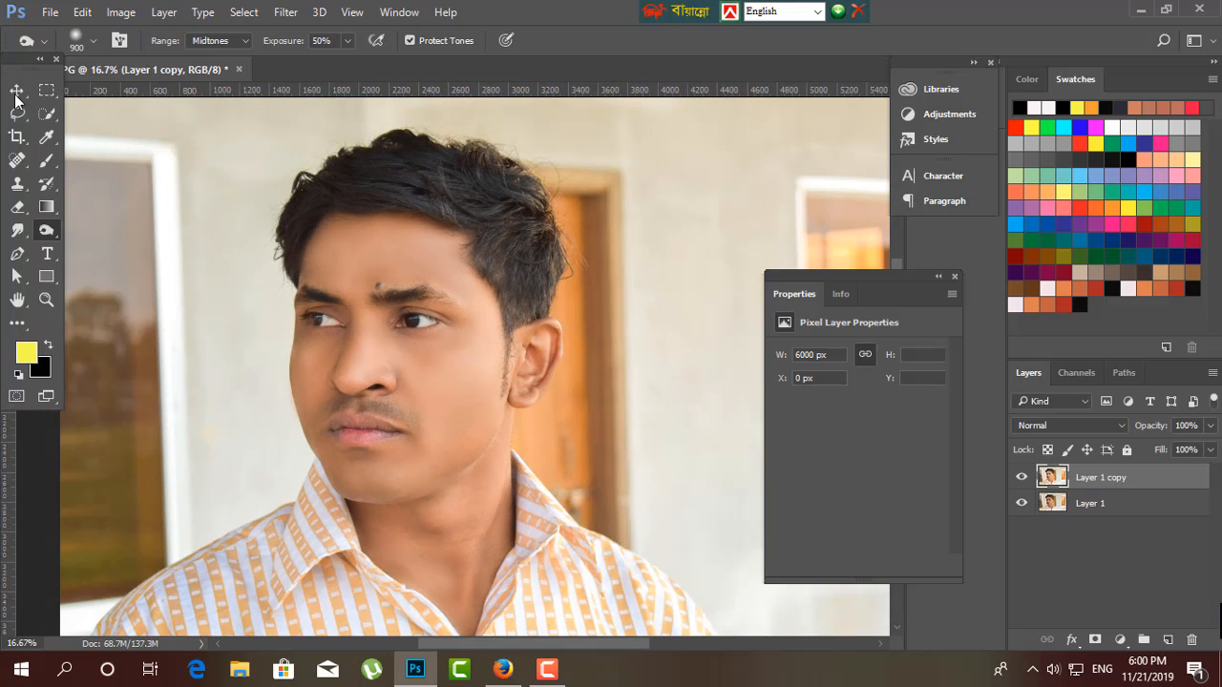
Switch to the Move tool and reopen the Camera Raw Filter on the retouched Layer 1 copy.
{"action": "left_click", "coordinate": [16, 92]}
{"action": "key", "text": "ctrl+plus"}
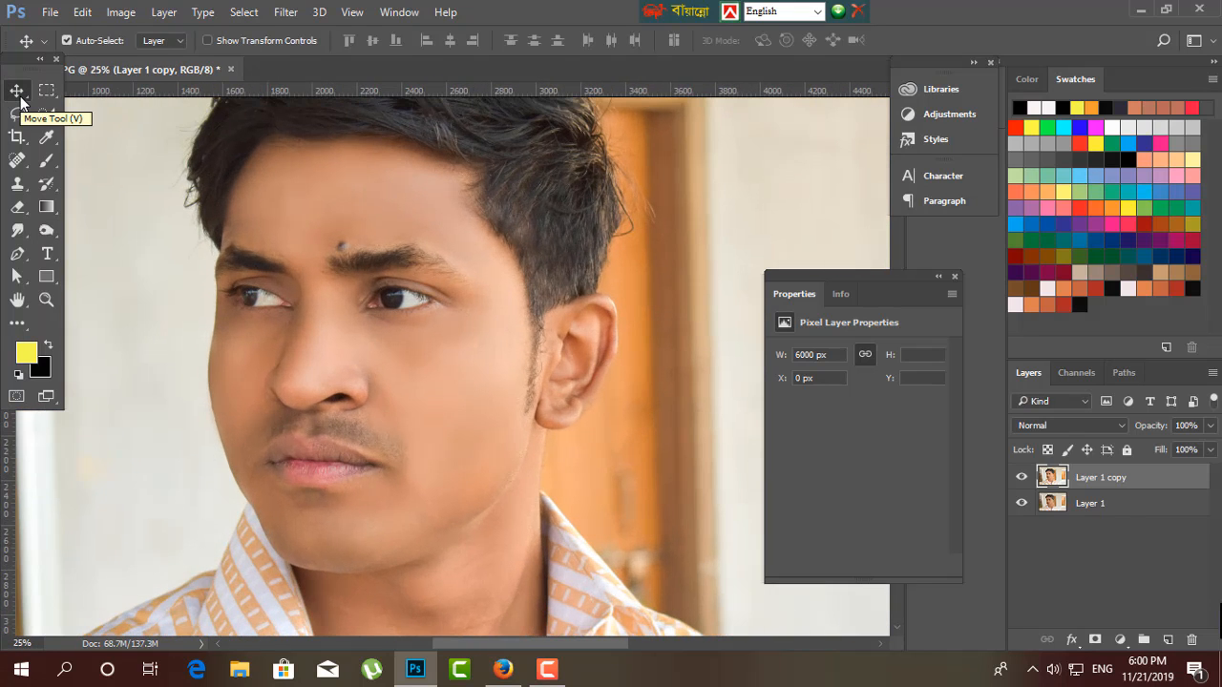
{"action": "left_click_drag", "start_coordinate": [450, 360], "coordinate": [507, 416]}
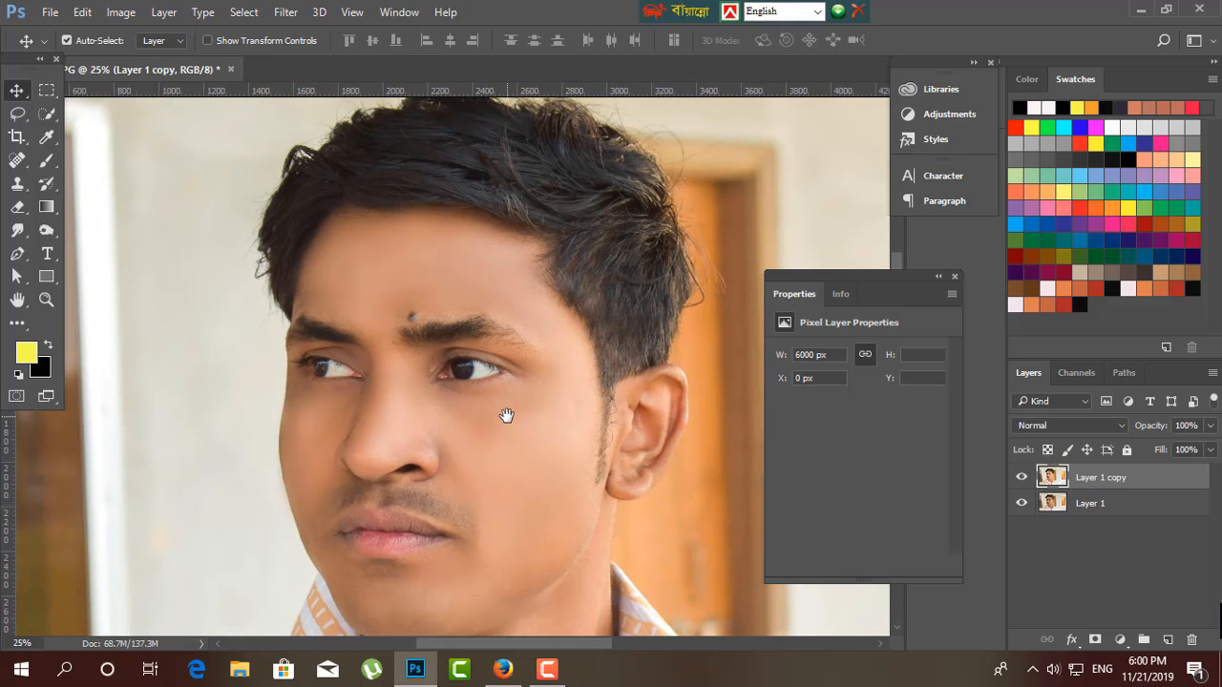
{"action": "left_click", "coordinate": [284, 12]}
{"action": "left_click", "coordinate": [286, 15]}
{"action": "left_click", "coordinate": [286, 12]}
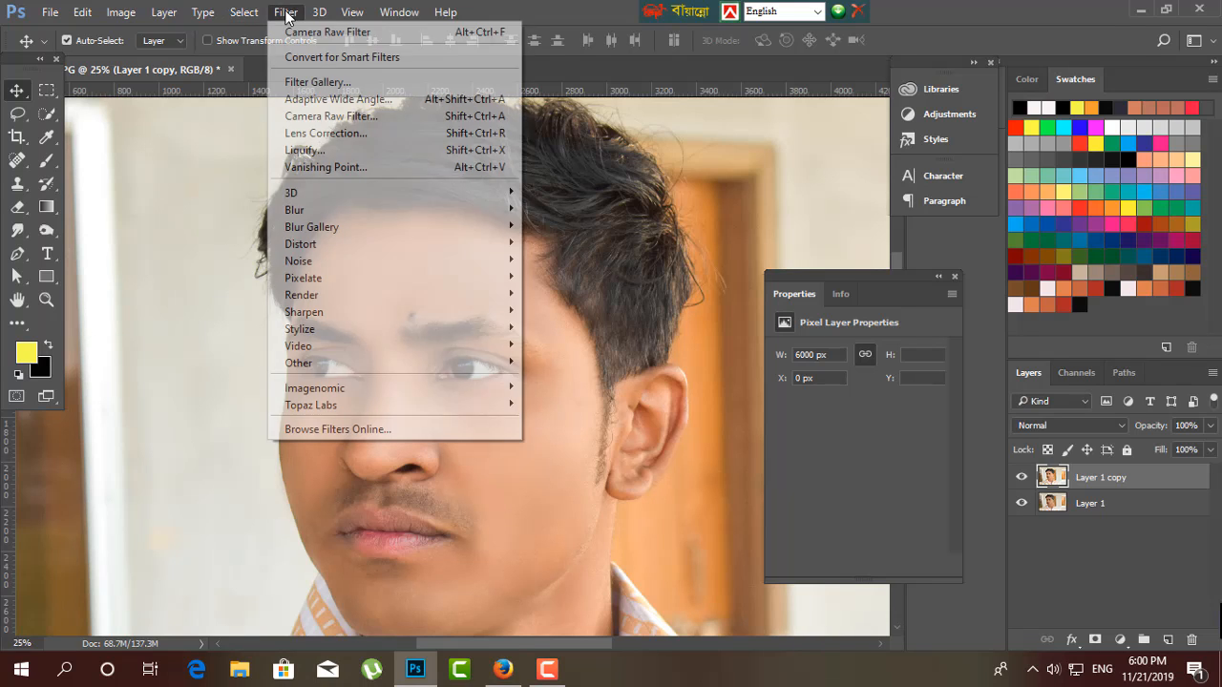
{"action": "left_click", "coordinate": [337, 120]}
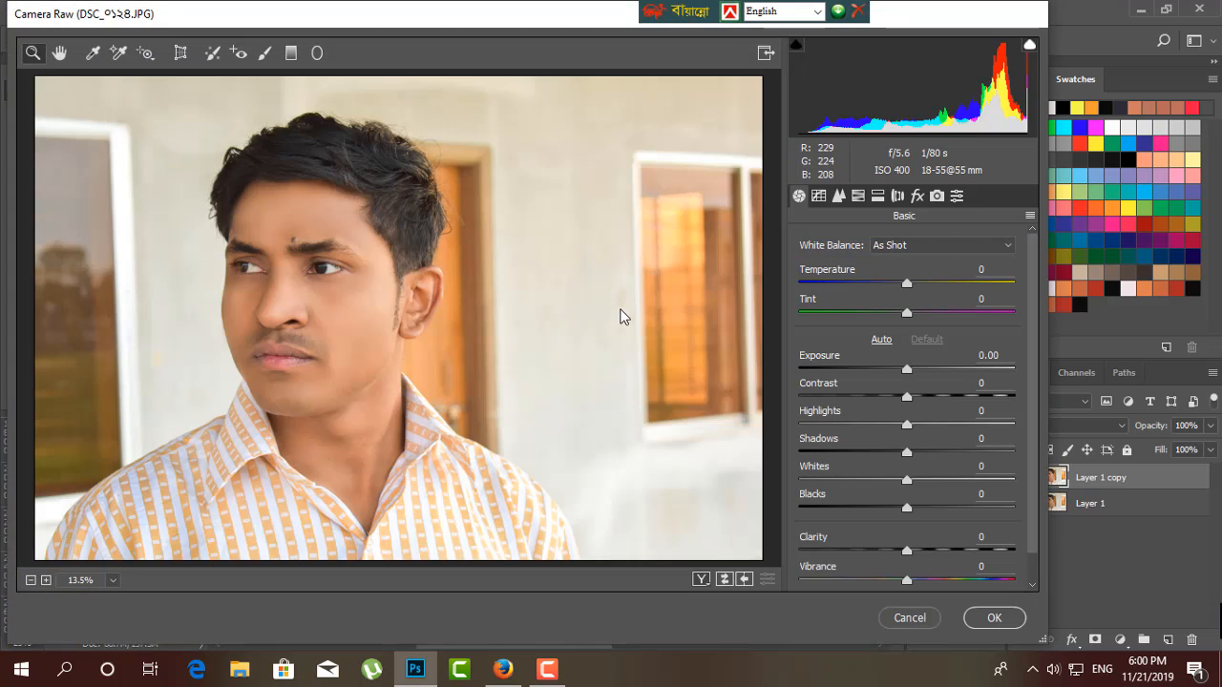
Brighten the midtones slightly by adding a point to the RGB point curve at input 119, output 127.
{"action": "key", "text": "ctrl+plus"}
{"action": "left_click_drag", "start_coordinate": [396, 331], "coordinate": [478, 462]}
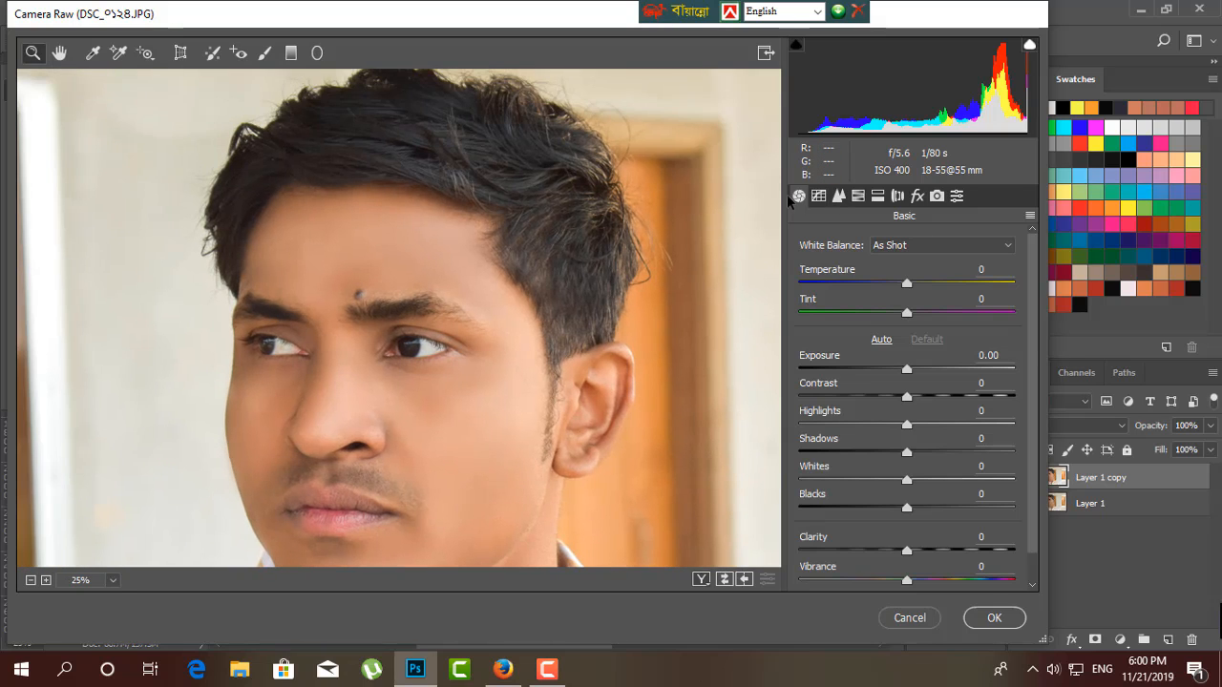
{"action": "left_click", "coordinate": [818, 196]}
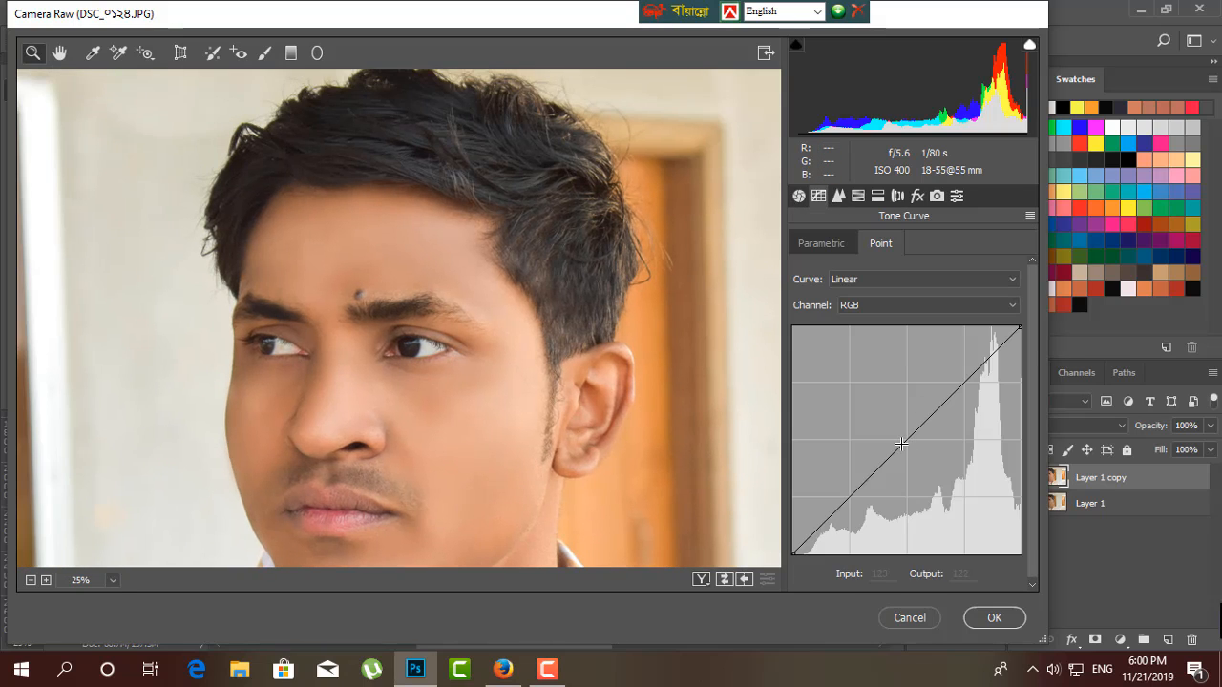
{"action": "mouse_move", "coordinate": [901, 444]}
{"action": "left_mouse_down"}
{"action": "mouse_move", "coordinate": [888, 413]}
{"action": "mouse_move", "coordinate": [899, 438]}
{"action": "left_mouse_up"}
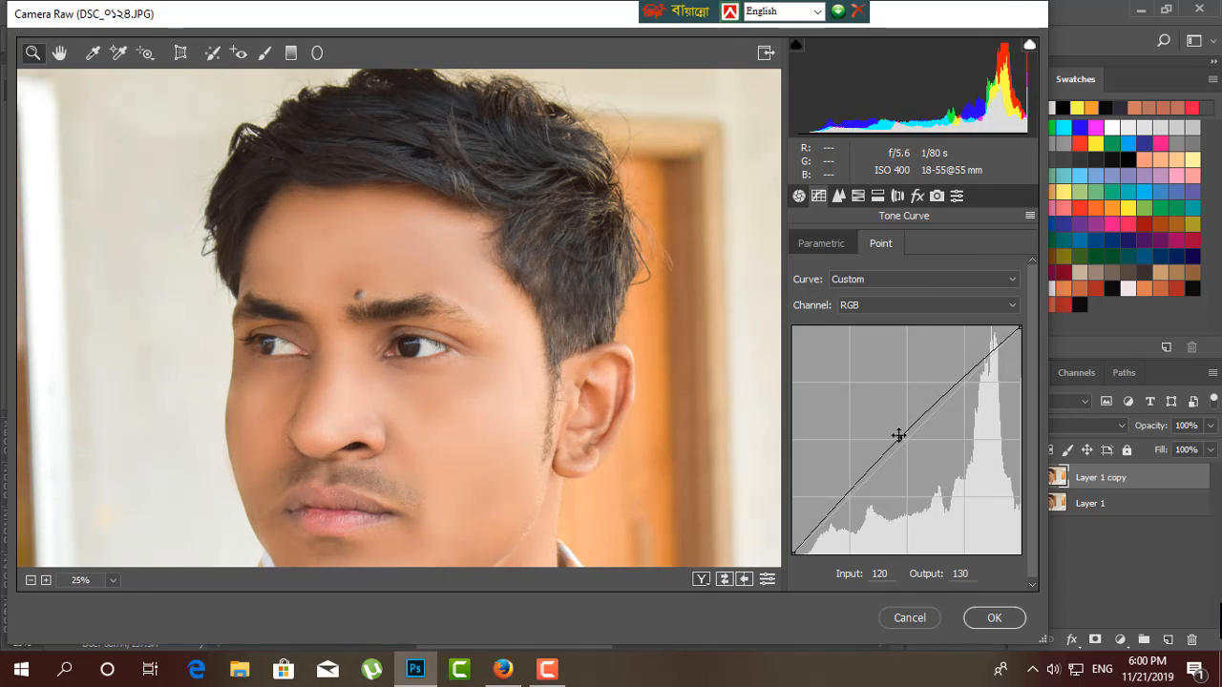
{"action": "left_click_drag", "start_coordinate": [898, 436], "coordinate": [897, 438]}
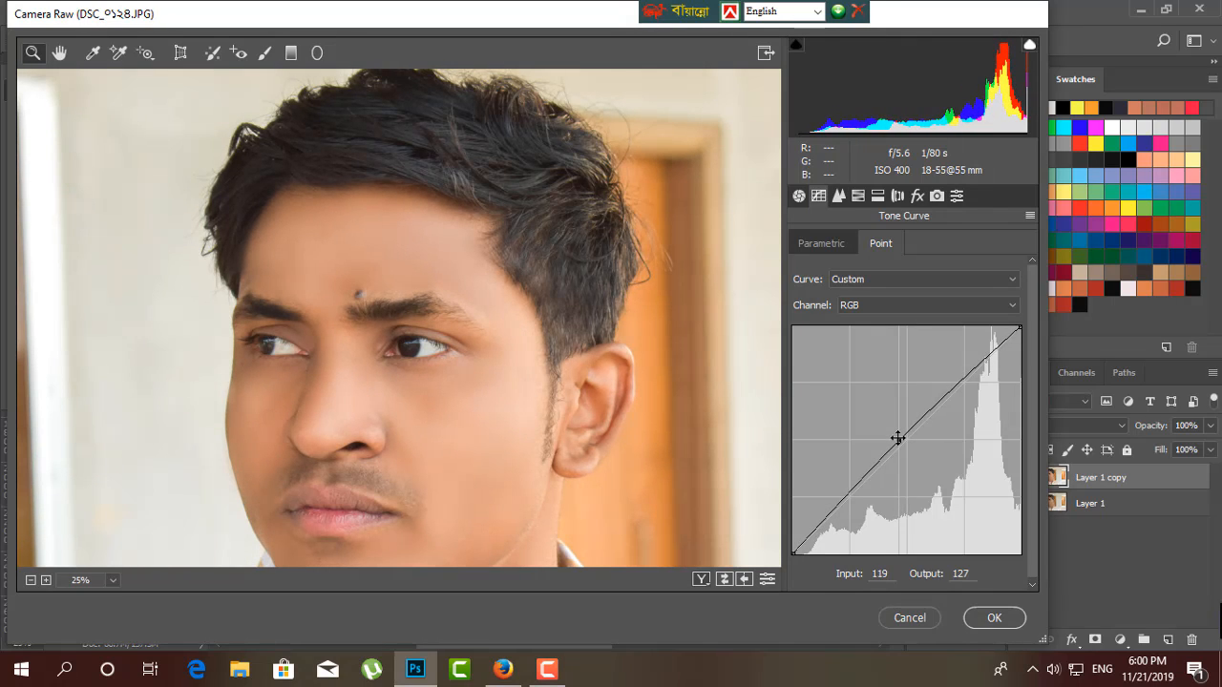
Set the sharpening amount to about 19 and apply the Camera Raw adjustments to the layer.
{"action": "left_click", "coordinate": [799, 196]}
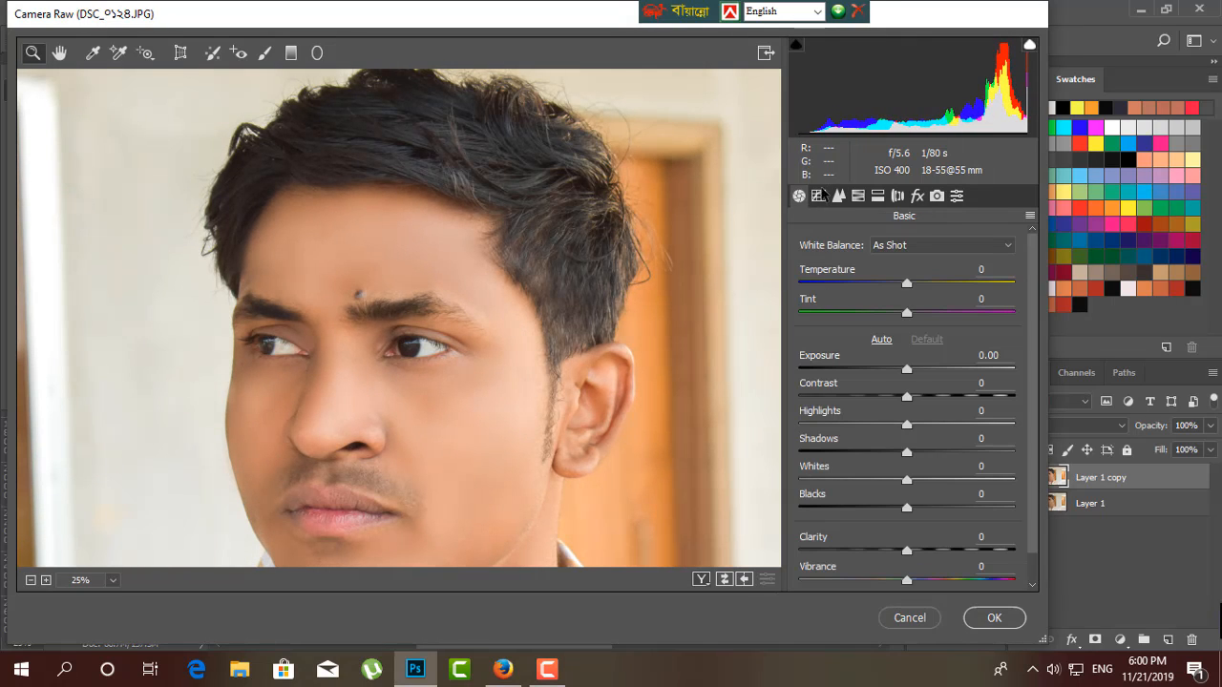
{"action": "left_click", "coordinate": [838, 195]}
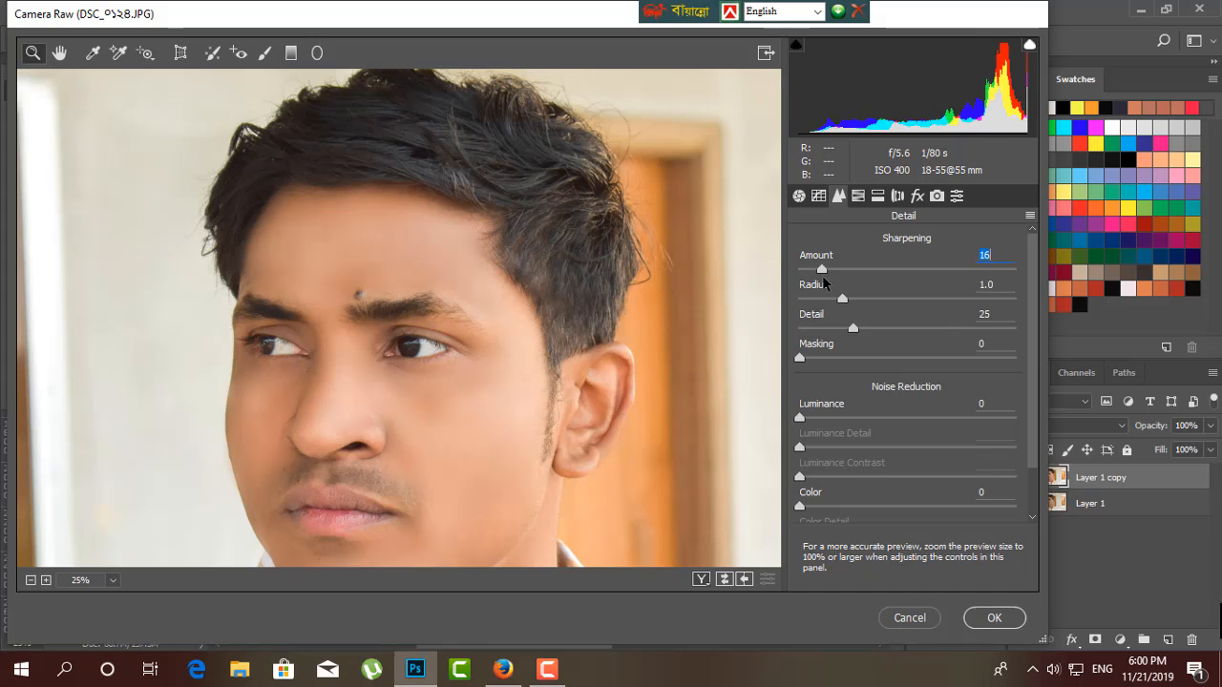
{"action": "key", "text": "ctrl+plus"}
{"action": "left_click_drag", "start_coordinate": [442, 386], "coordinate": [458, 328]}
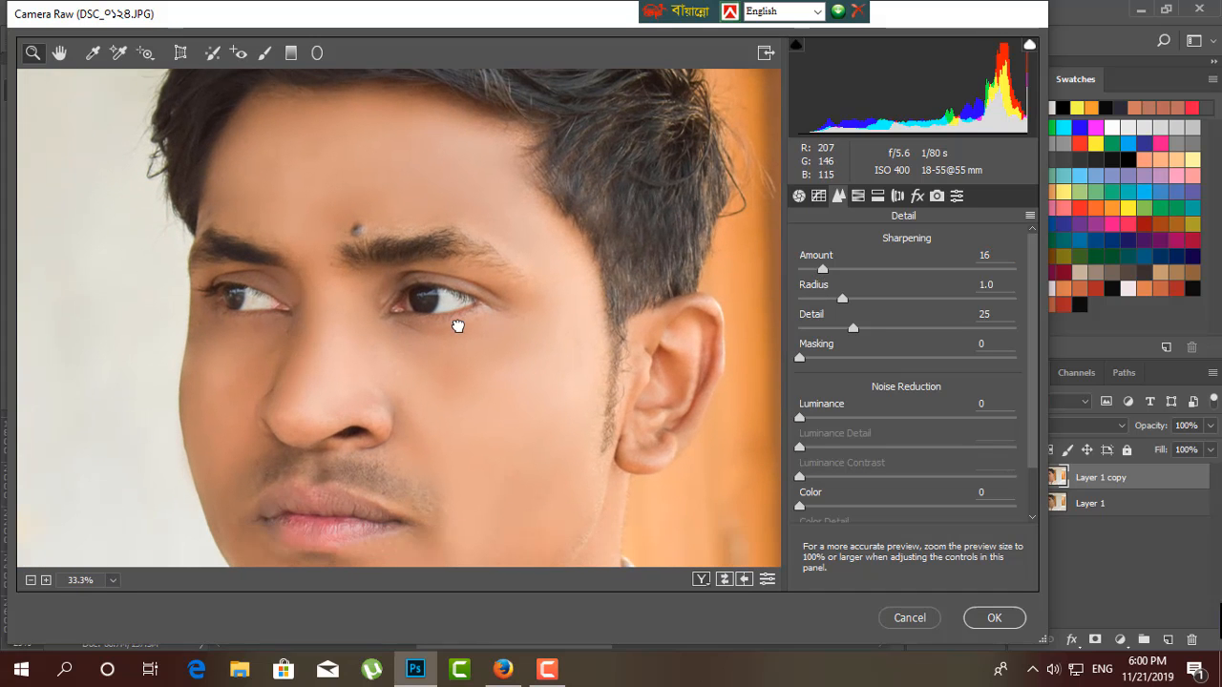
{"action": "left_click_drag", "start_coordinate": [824, 270], "coordinate": [764, 286]}
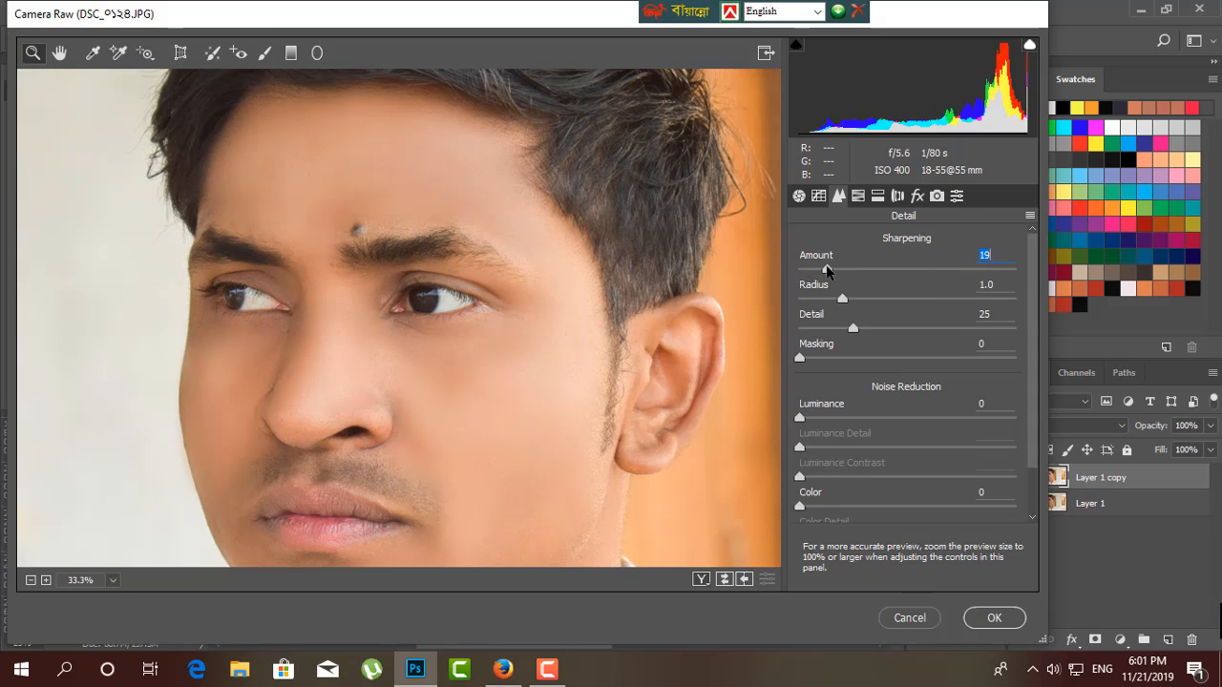
{"action": "left_click_drag", "start_coordinate": [826, 271], "coordinate": [829, 271]}
{"action": "left_click", "coordinate": [994, 617]}
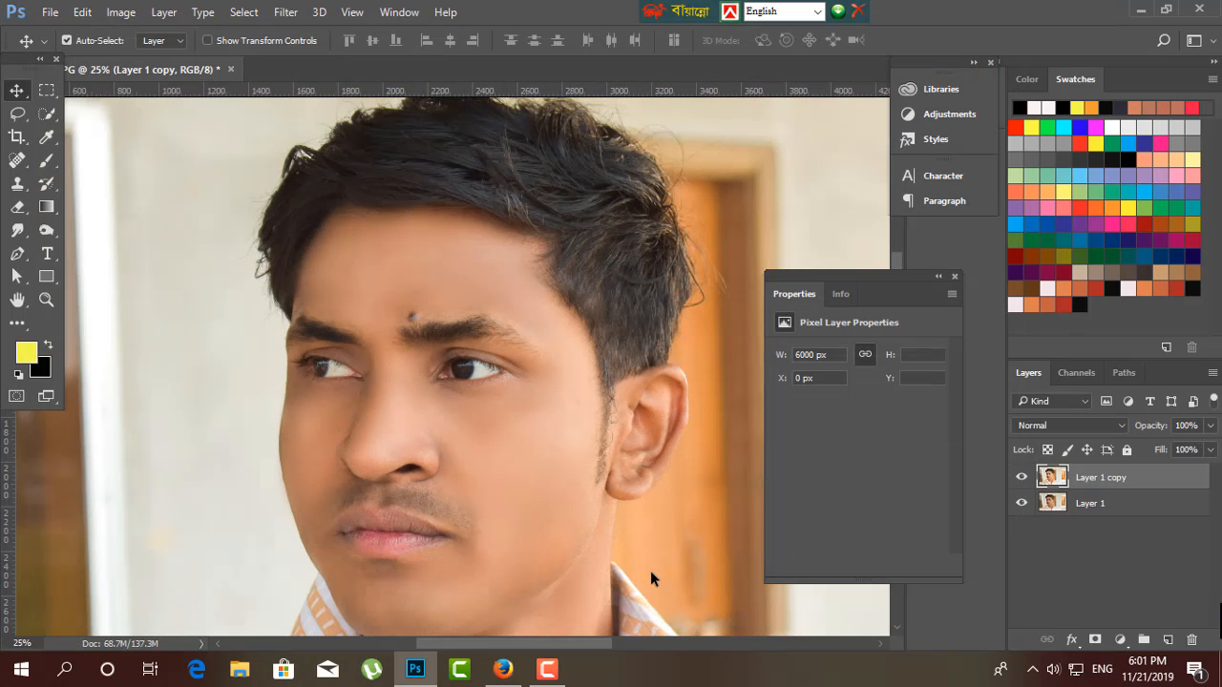
{"action": "key", "text": "ctrl+minus"}
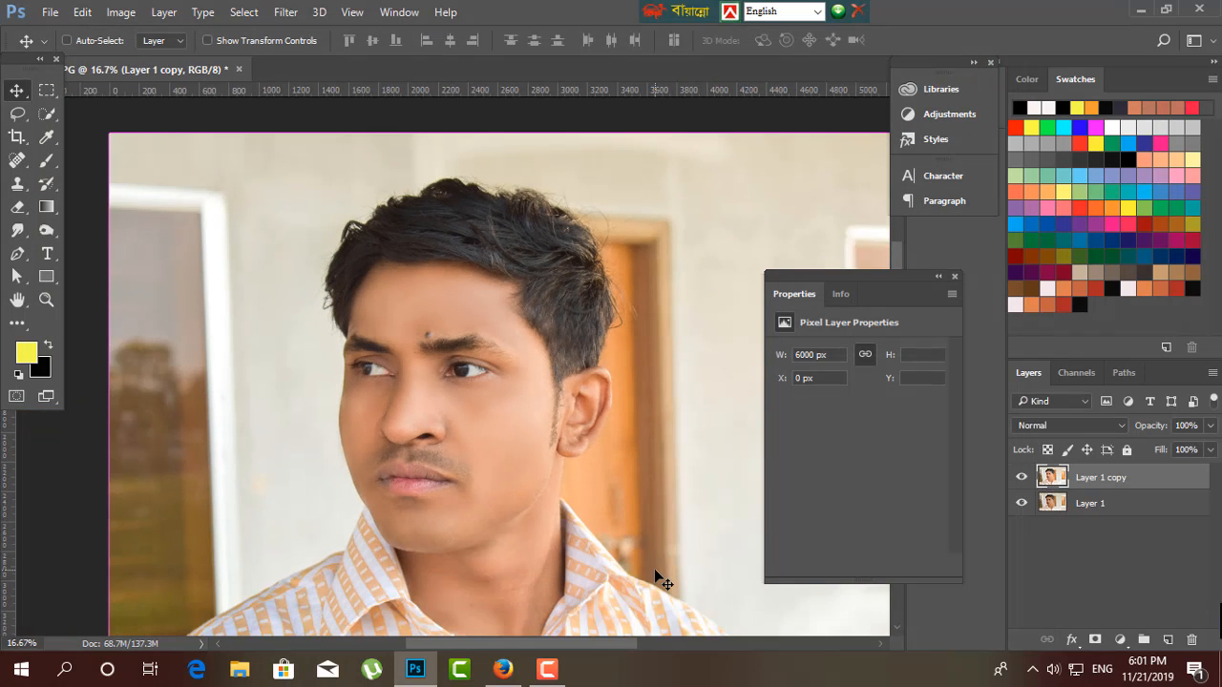
{"action": "key", "text": "ctrl+minus"}
{"action": "key", "text": "ctrl+plus"}
{"action": "key", "text": "ctrl+plus"}
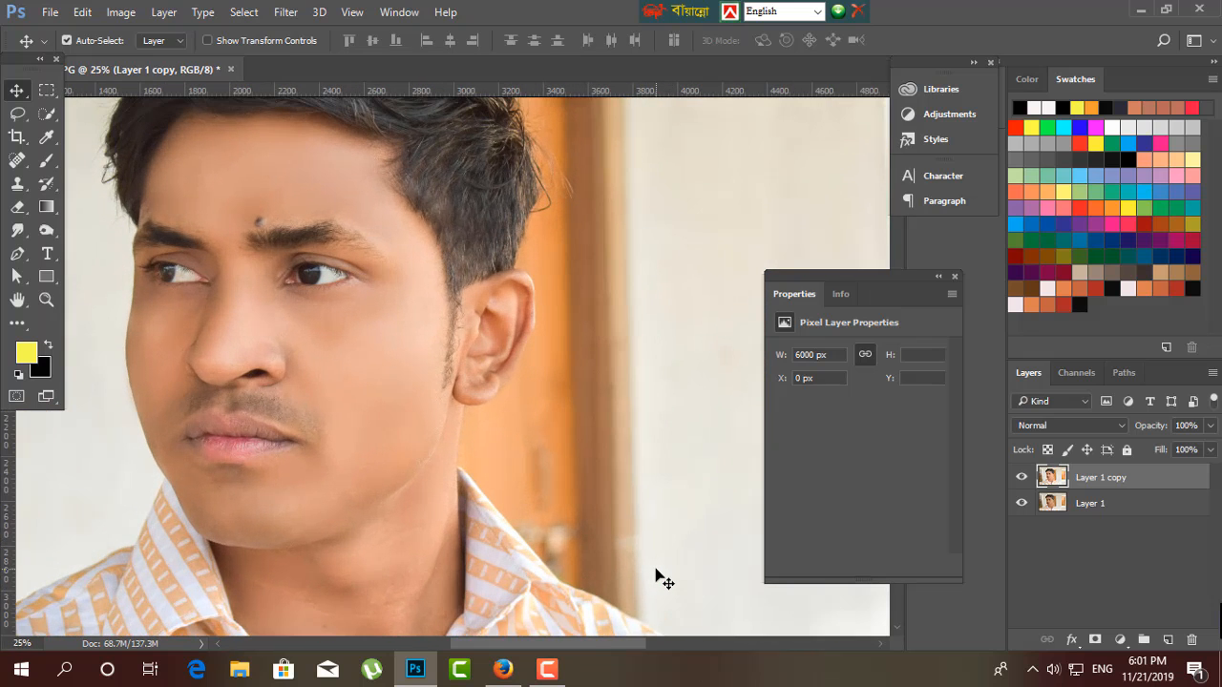
{"action": "key", "text": "ctrl+plus"}
{"action": "left_click_drag", "start_coordinate": [322, 436], "coordinate": [428, 527]}
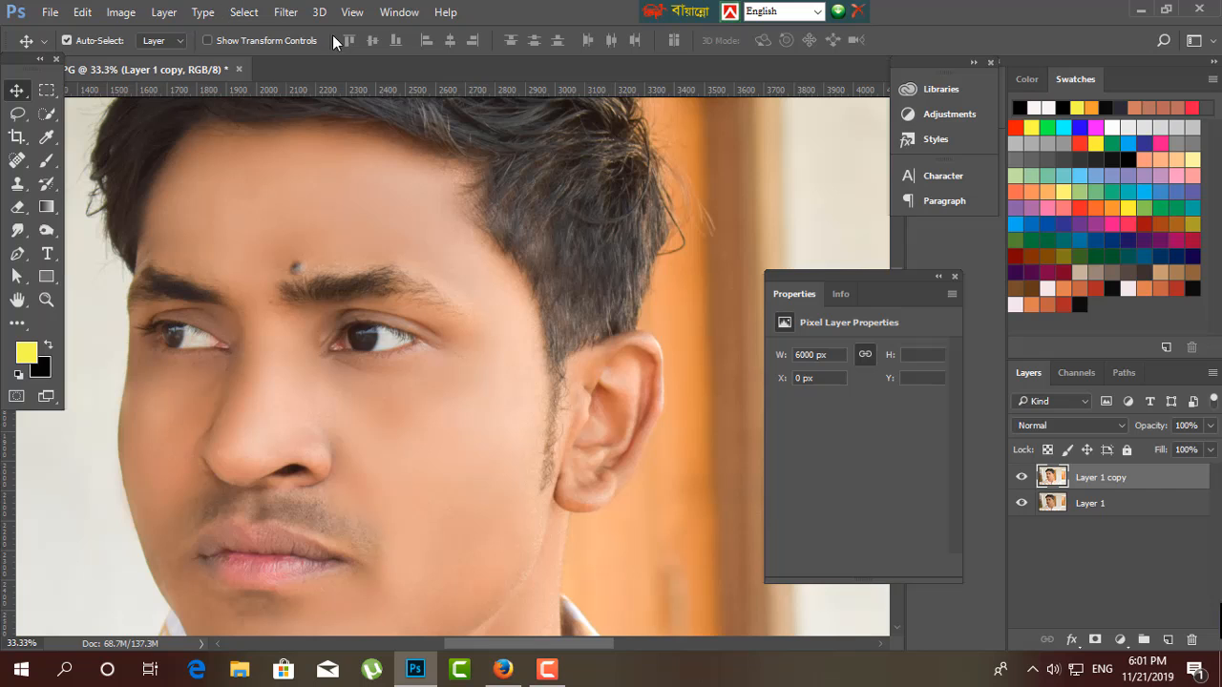
{"action": "left_click", "coordinate": [286, 12]}
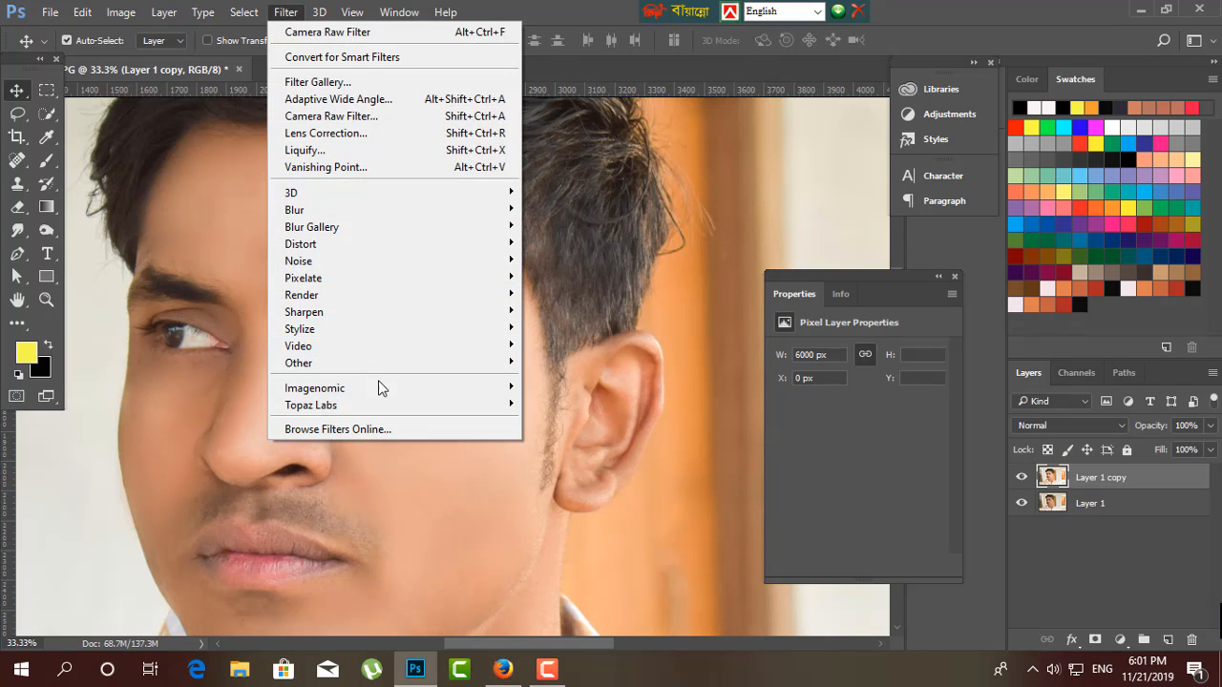
{"action": "mouse_move", "coordinate": [362, 409]}
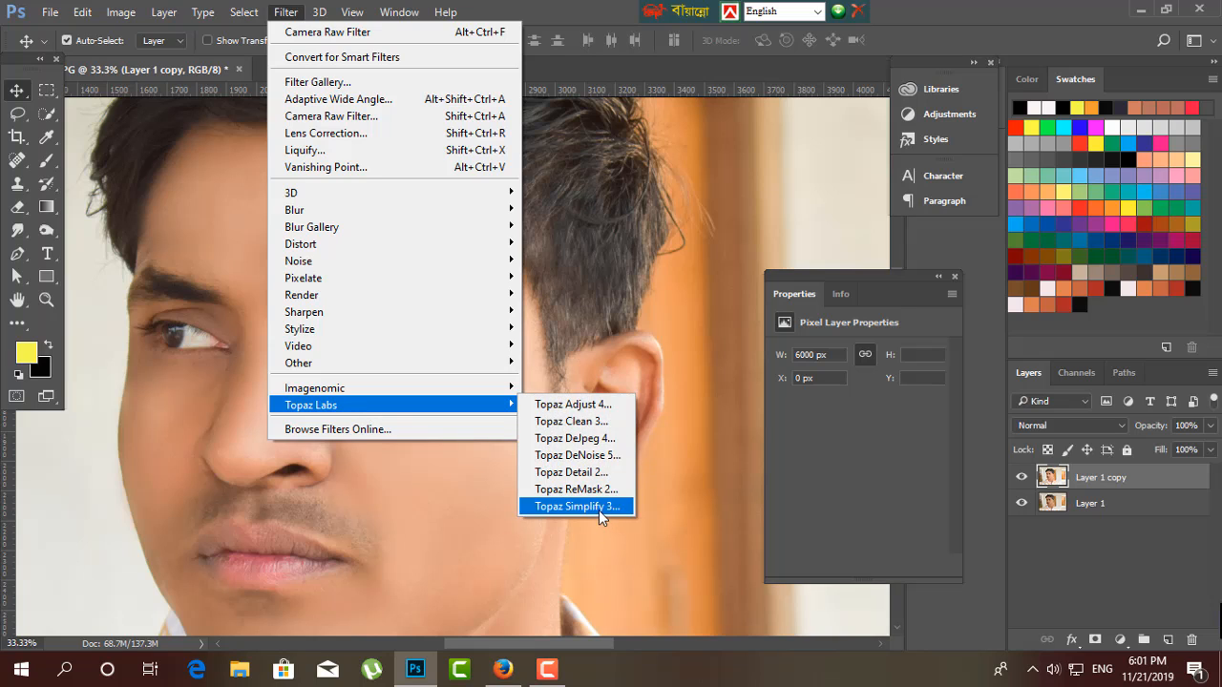
{"action": "left_click", "coordinate": [573, 405]}
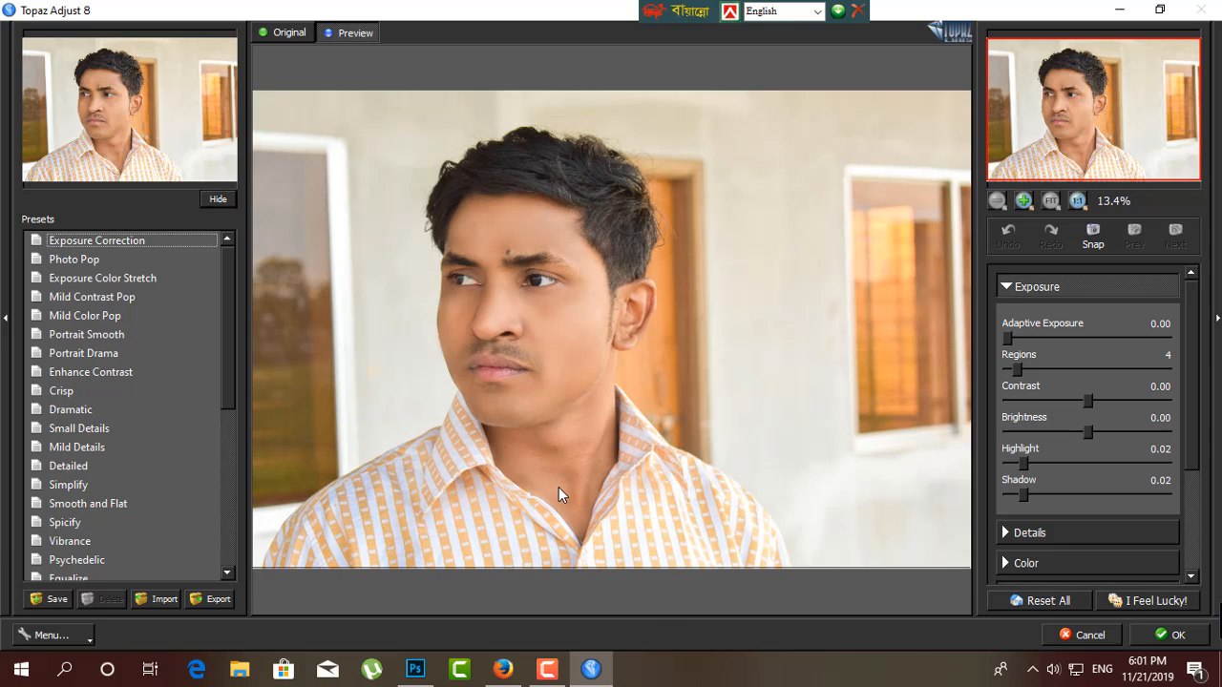
{"action": "mouse_move", "coordinate": [1008, 340]}
{"action": "left_mouse_down"}
{"action": "mouse_move", "coordinate": [1058, 341]}
{"action": "mouse_move", "coordinate": [1024, 341]}
{"action": "left_mouse_up"}
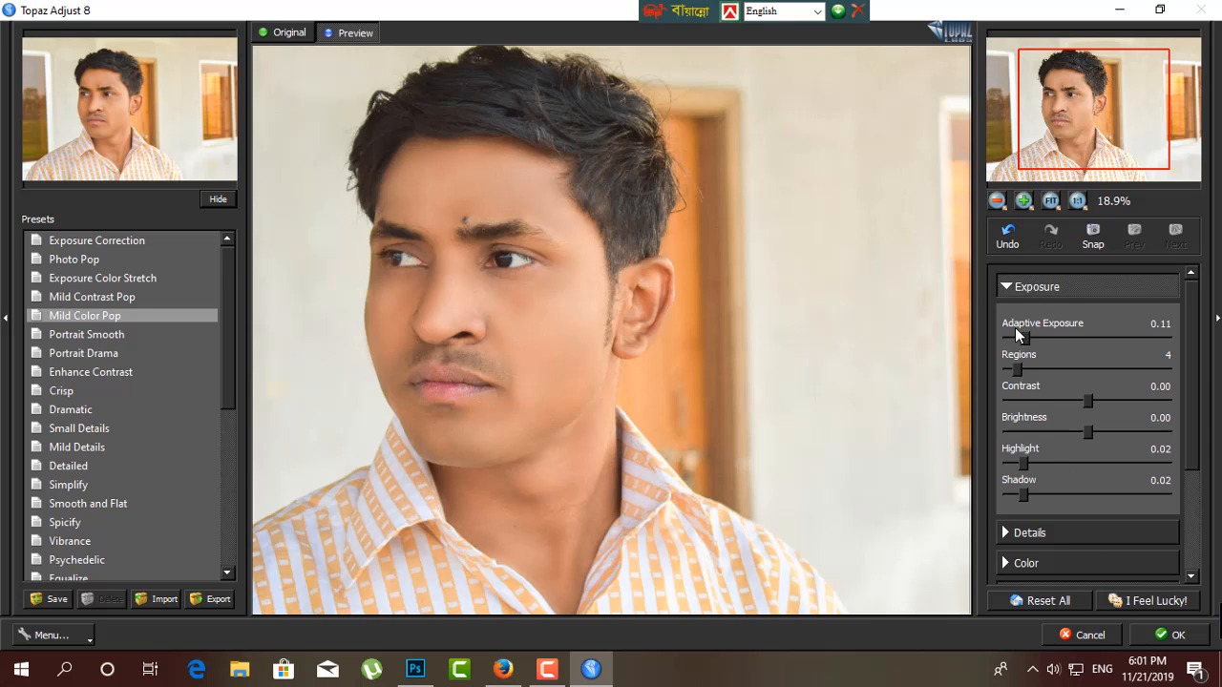
{"action": "left_click", "coordinate": [83, 240]}
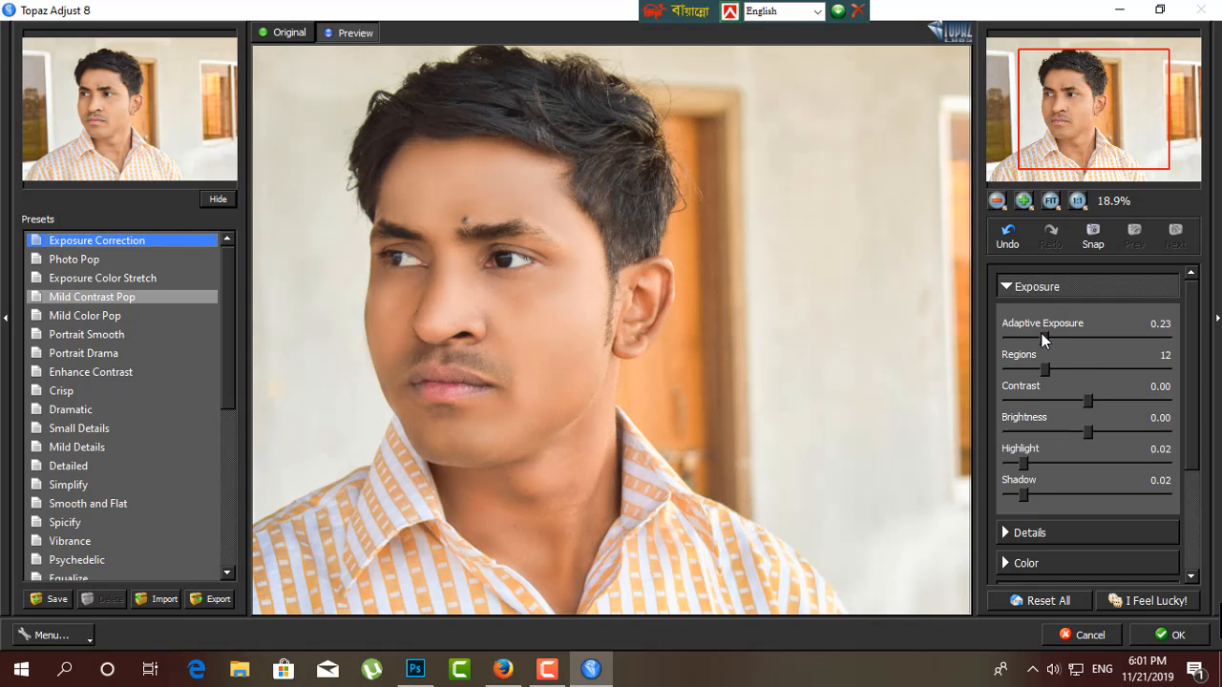
{"action": "mouse_move", "coordinate": [1023, 463]}
{"action": "left_mouse_down"}
{"action": "mouse_move", "coordinate": [1098, 482]}
{"action": "mouse_move", "coordinate": [1034, 473]}
{"action": "mouse_move", "coordinate": [1102, 469]}
{"action": "mouse_move", "coordinate": [1039, 464]}
{"action": "left_mouse_up"}
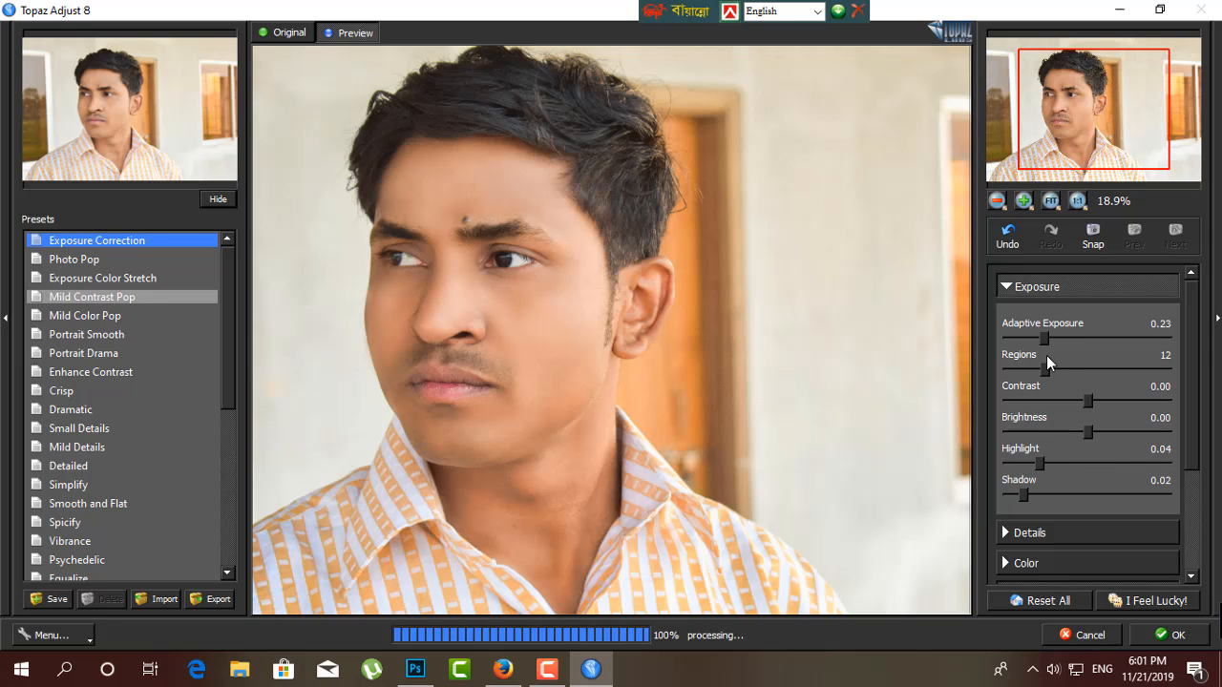
{"action": "left_click_drag", "start_coordinate": [1050, 340], "coordinate": [1058, 340]}
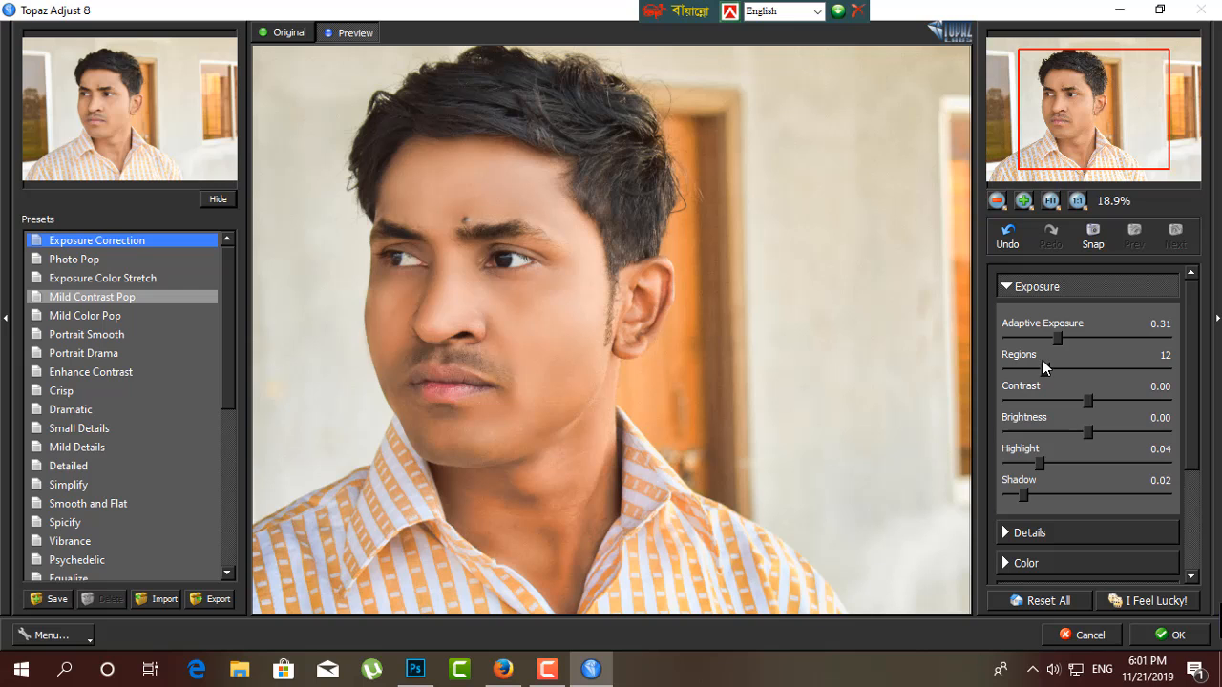
{"action": "left_click", "coordinate": [1045, 369]}
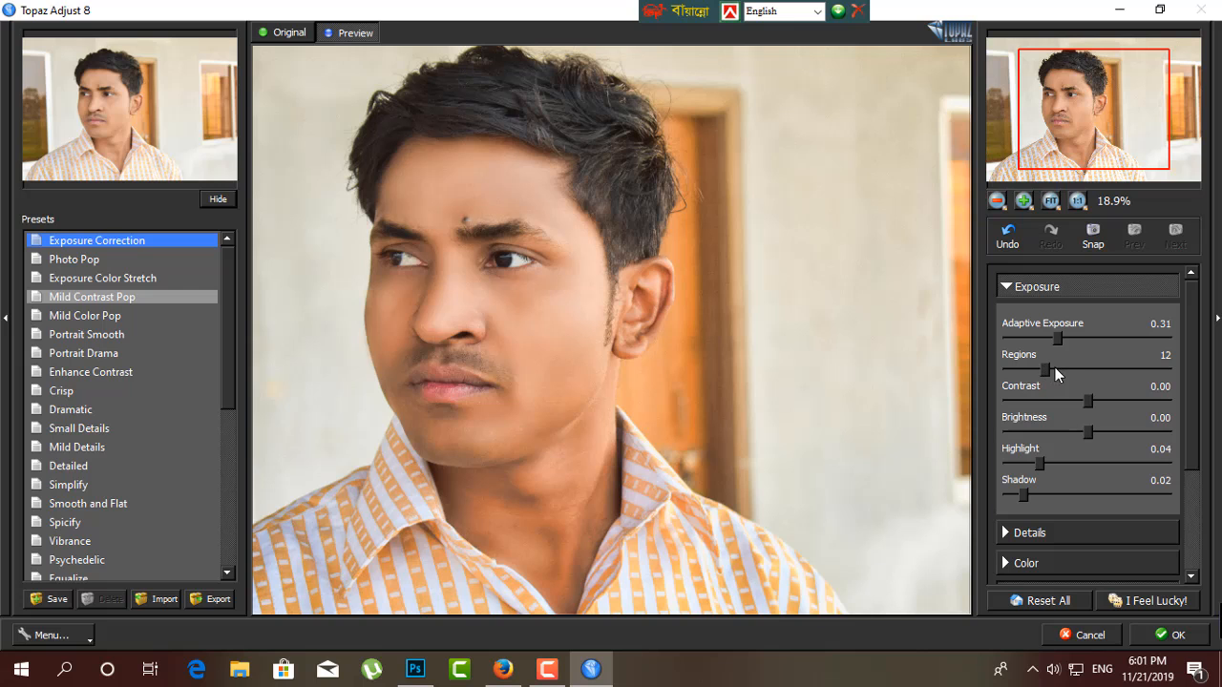
{"action": "left_click", "coordinate": [1090, 636]}
Examine the retouched portrait as a whole and the face up close.
{"action": "key", "text": "ctrl+minus"}
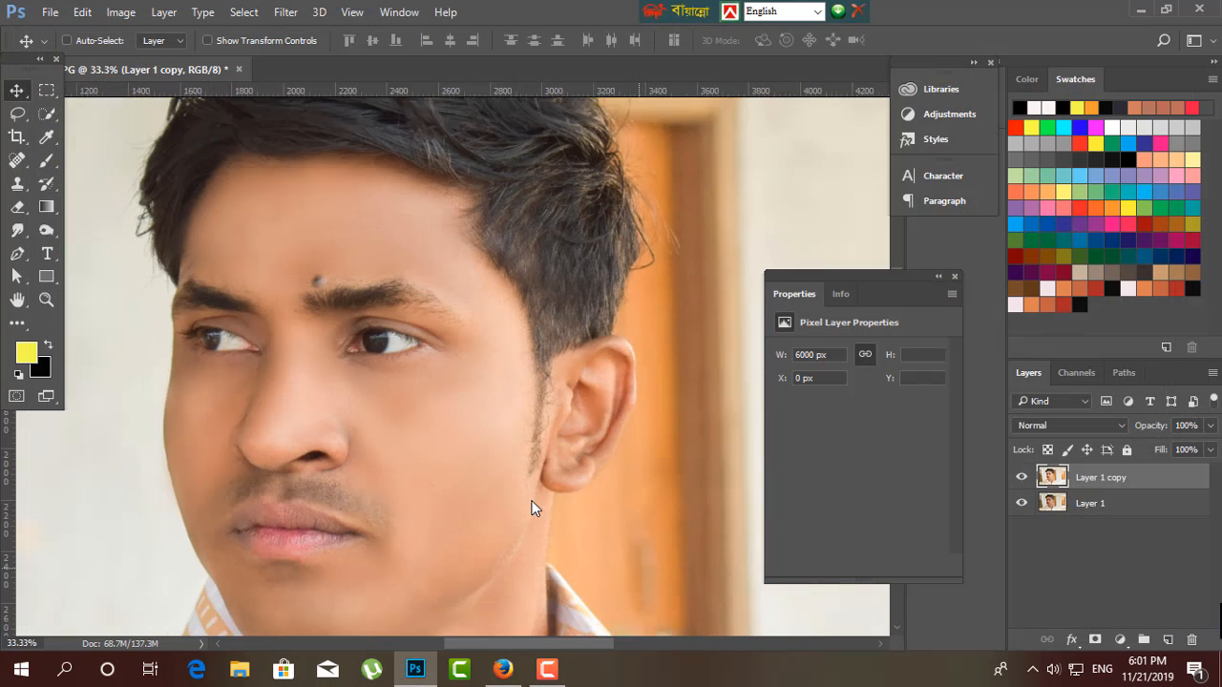
{"action": "key", "text": "ctrl+minus"}
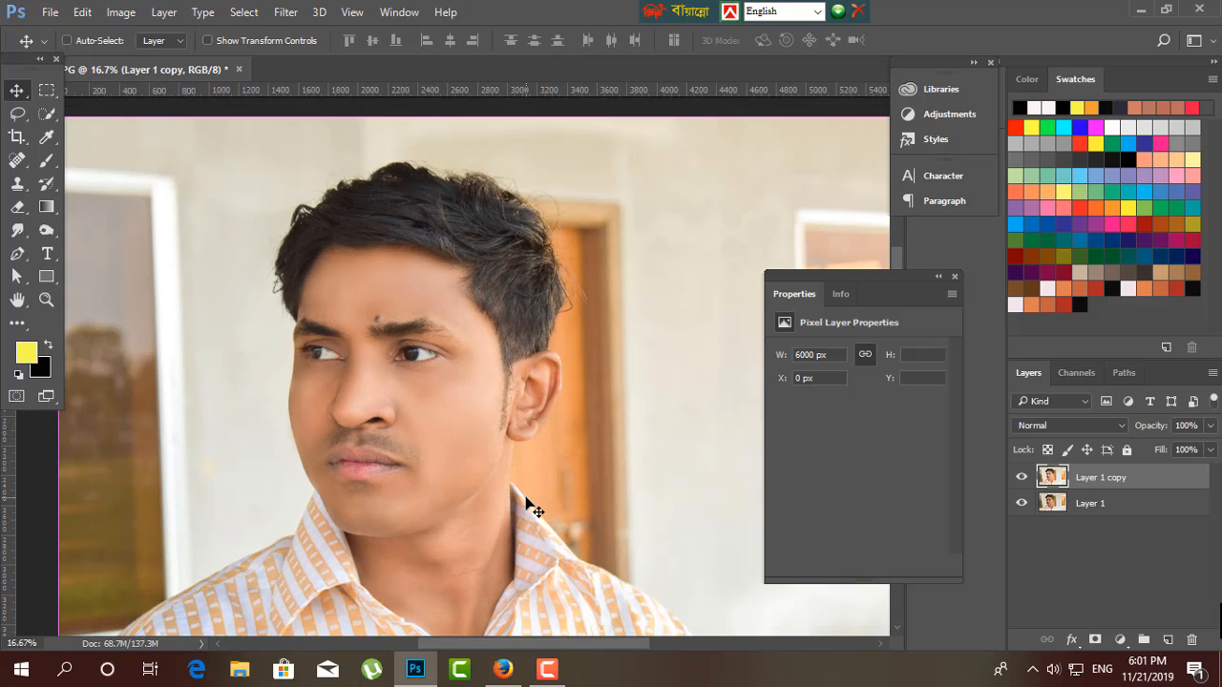
{"action": "key", "text": "ctrl+plus"}
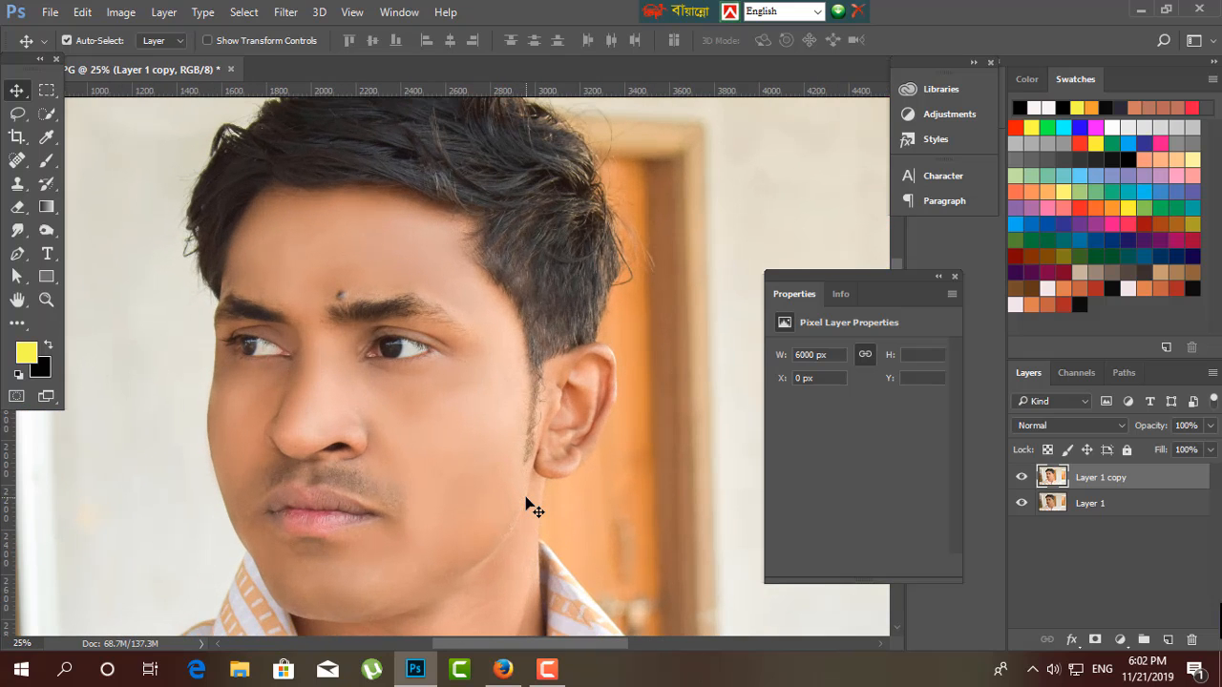
{"action": "key", "text": "ctrl+minus"}
{"action": "key", "text": "ctrl+plus"}
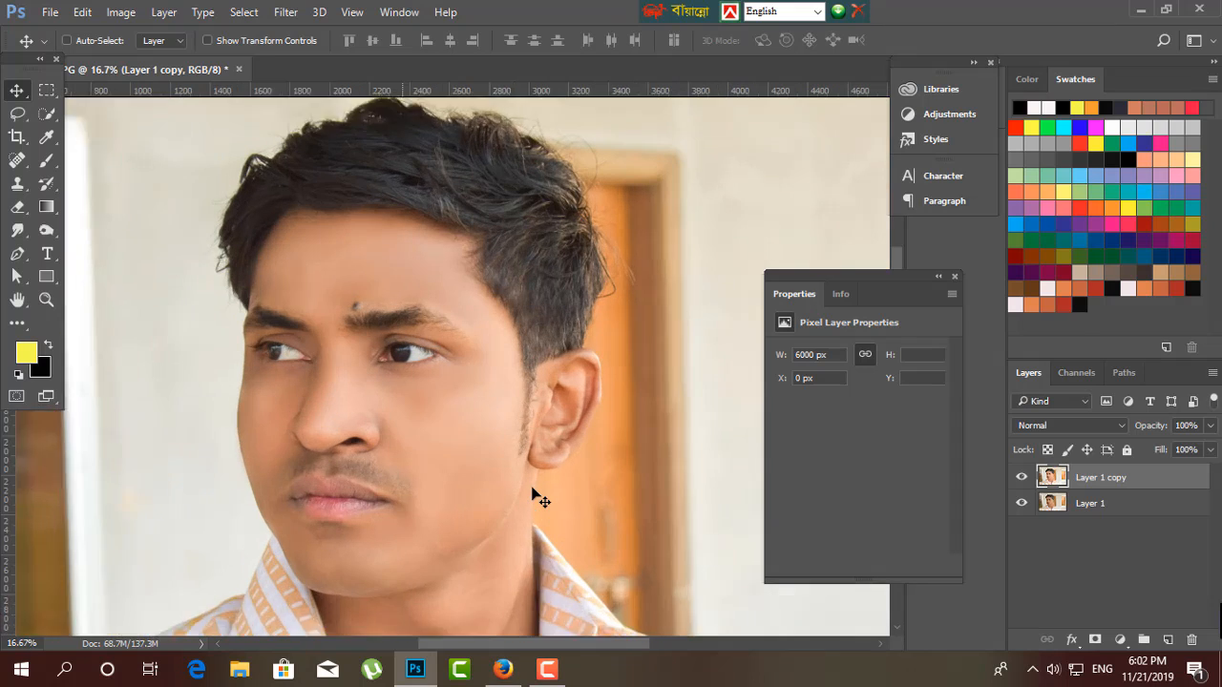
{"action": "key", "text": "ctrl+minus"}
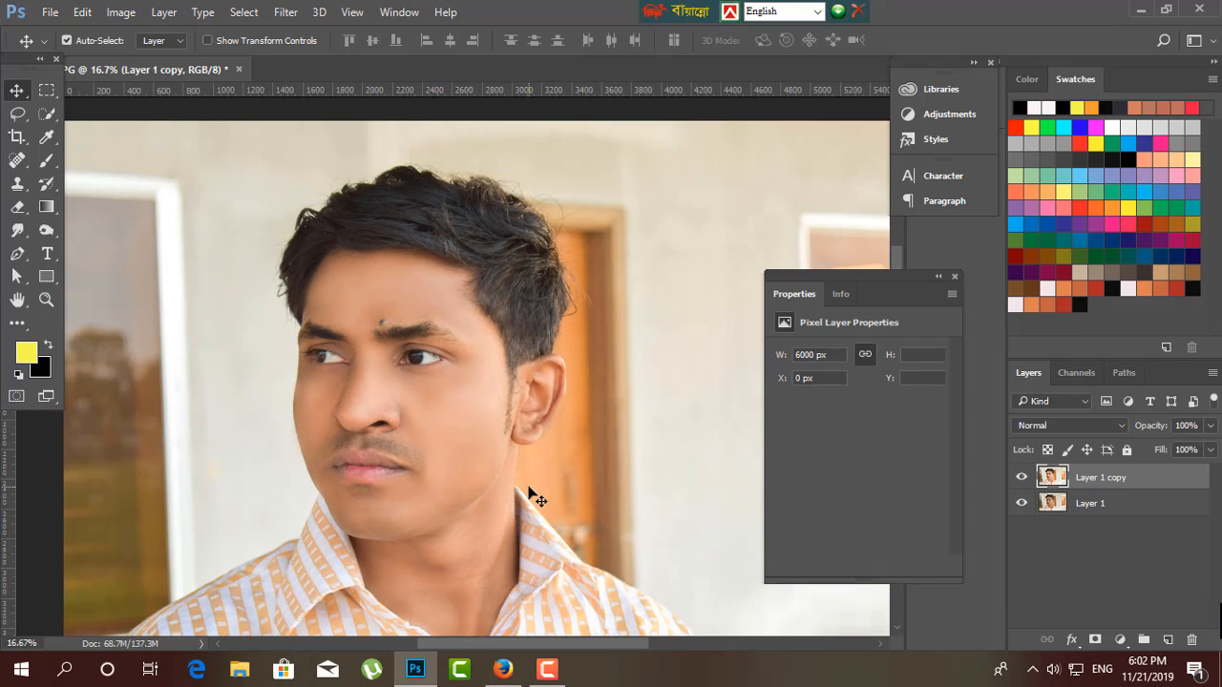
{"action": "key", "text": "ctrl+plus"}
{"action": "key", "text": "ctrl+plus"}
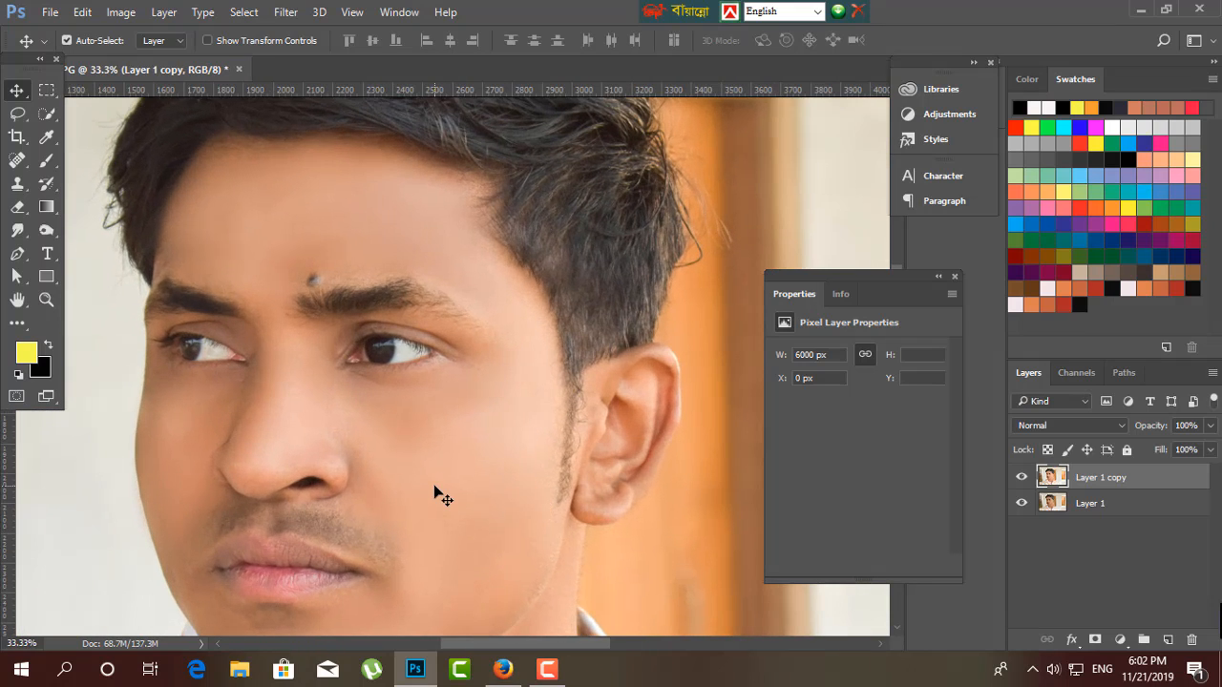
Sharpen the iris and white of the subject's left eye with a 40 px Sharpen tool at 50% strength.
{"action": "key", "text": "ctrl+plus"}
{"action": "left_click_drag", "start_coordinate": [354, 453], "coordinate": [480, 445]}
{"action": "key", "text": "ctrl+plus"}
{"action": "key", "text": "ctrl+plus"}
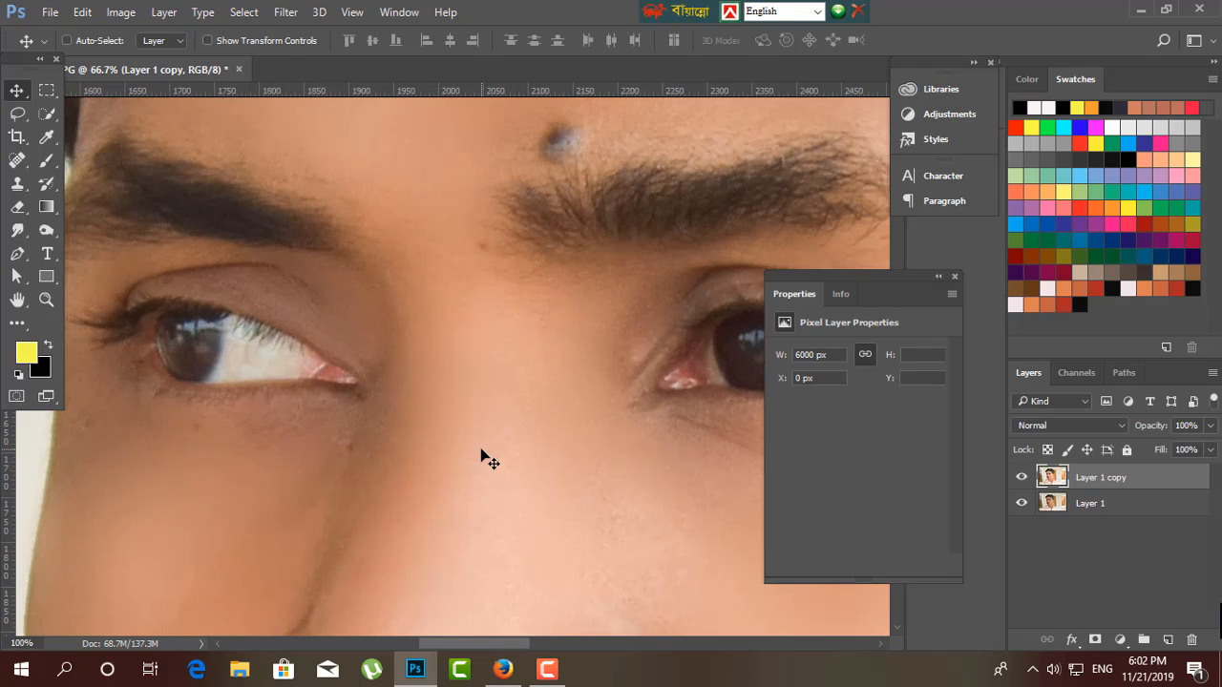
{"action": "left_click_drag", "start_coordinate": [573, 420], "coordinate": [341, 442]}
{"action": "left_click_drag", "start_coordinate": [573, 398], "coordinate": [432, 440]}
{"action": "key", "text": "ctrl+plus"}
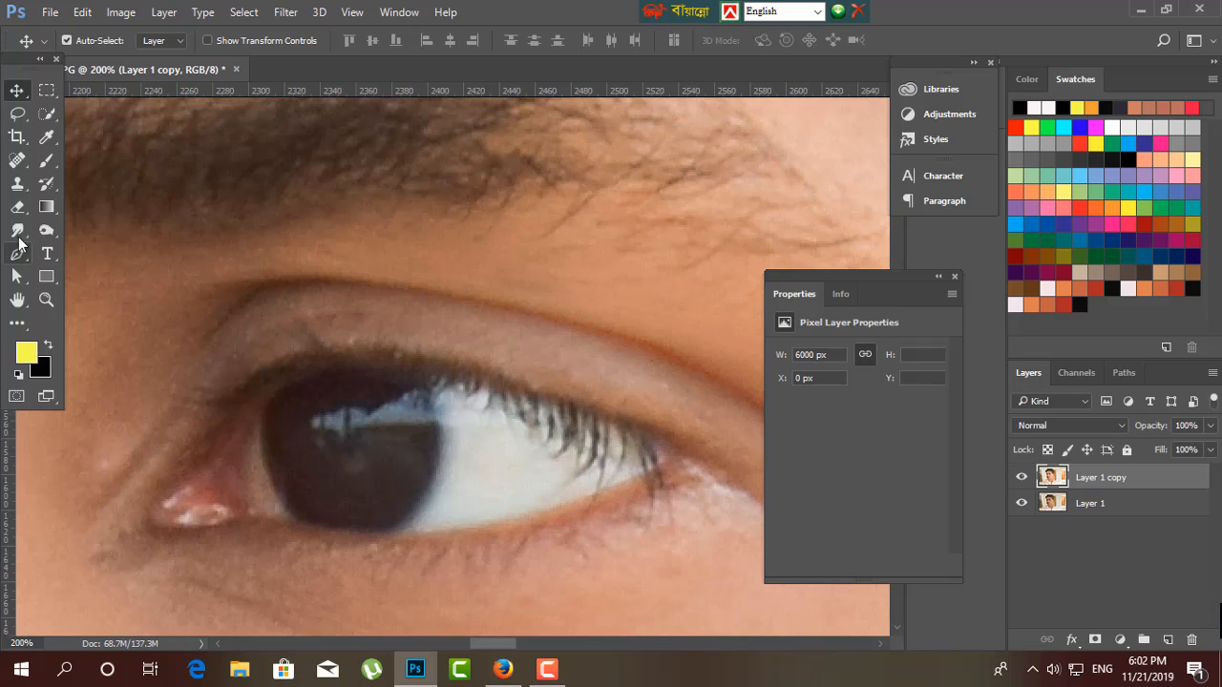
{"action": "mouse_move", "coordinate": [17, 231]}
{"action": "left_mouse_down"}
{"action": "mouse_move", "coordinate": [77, 247]}
{"action": "mouse_move", "coordinate": [68, 235]}
{"action": "mouse_move", "coordinate": [73, 263]}
{"action": "mouse_move", "coordinate": [75, 250]}
{"action": "left_mouse_up"}
{"action": "mouse_move", "coordinate": [337, 453]}
{"action": "left_mouse_down"}
{"action": "mouse_move", "coordinate": [343, 410]}
{"action": "mouse_move", "coordinate": [409, 483]}
{"action": "mouse_move", "coordinate": [286, 445]}
{"action": "mouse_move", "coordinate": [497, 518]}
{"action": "left_mouse_up"}
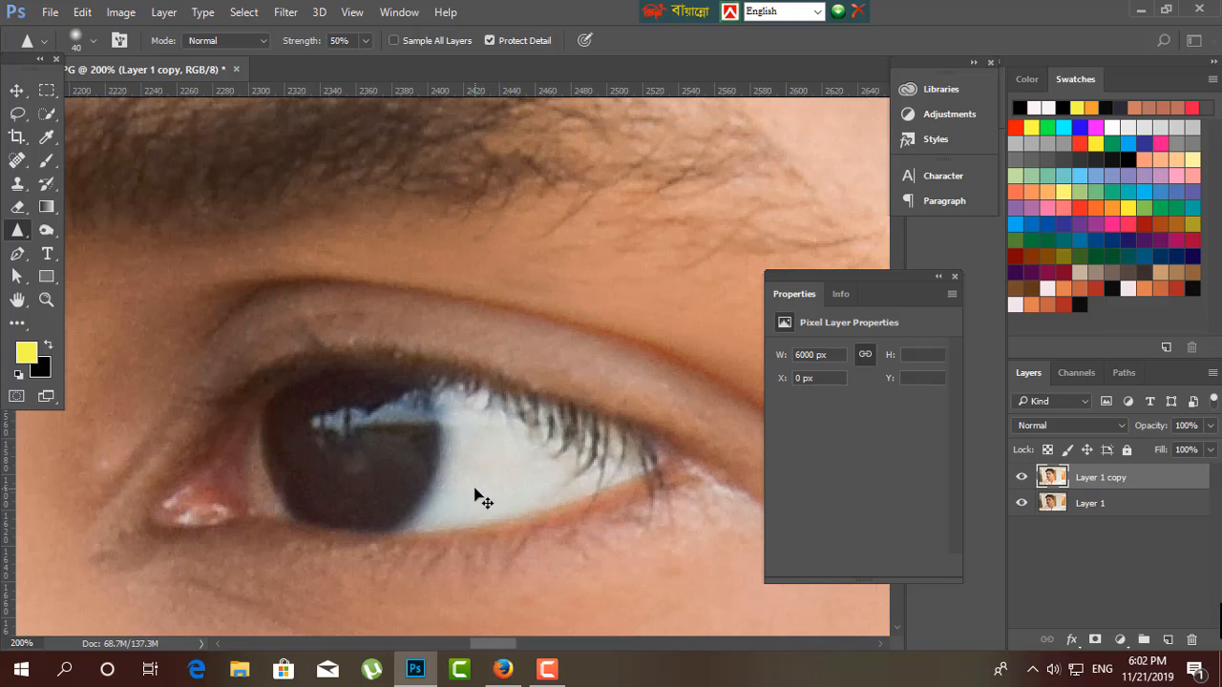
Enlarge the Sharpen brush to 60 px and sharpen the subject's right eye.
{"action": "key", "text": "ctrl+minus"}
{"action": "key", "text": "ctrl+minus"}
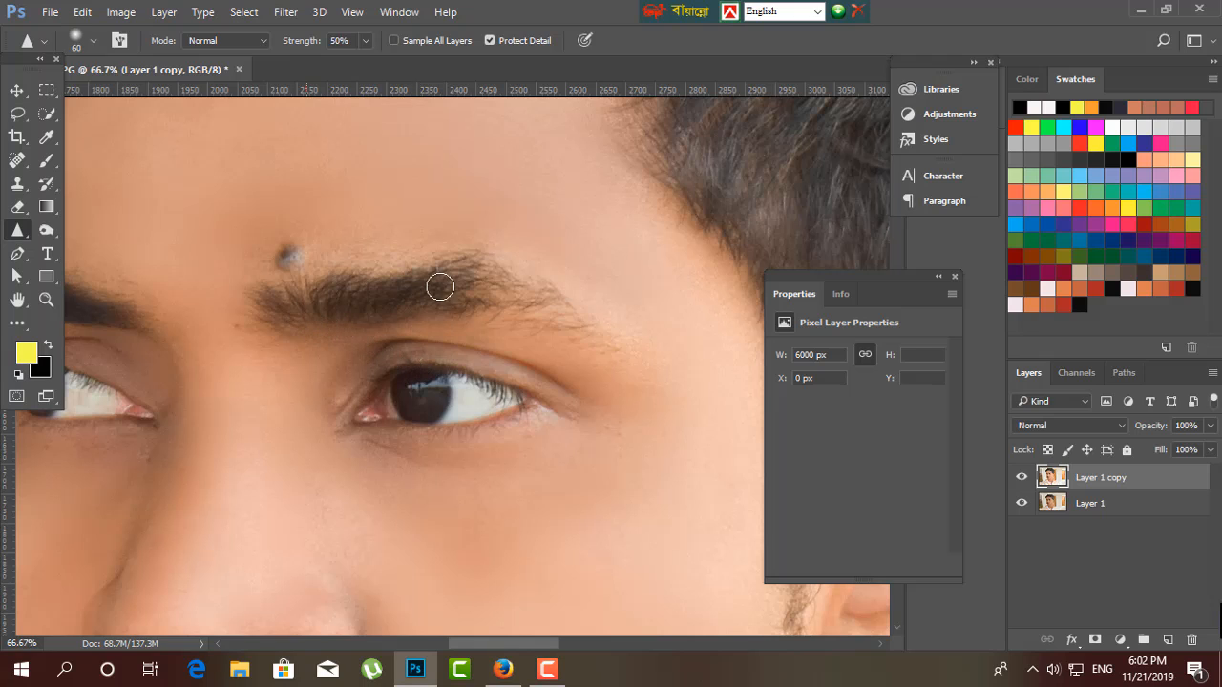
{"action": "key", "text": "bracketright"}
{"action": "key", "text": "bracketright"}
{"action": "scroll", "coordinate": [420, 413], "scroll_direction": "left", "scroll_amount": 4}
{"action": "mouse_move", "coordinate": [273, 398]}
{"action": "left_mouse_down"}
{"action": "mouse_move", "coordinate": [242, 385]}
{"action": "mouse_move", "coordinate": [264, 390]}
{"action": "mouse_move", "coordinate": [238, 398]}
{"action": "left_mouse_up"}
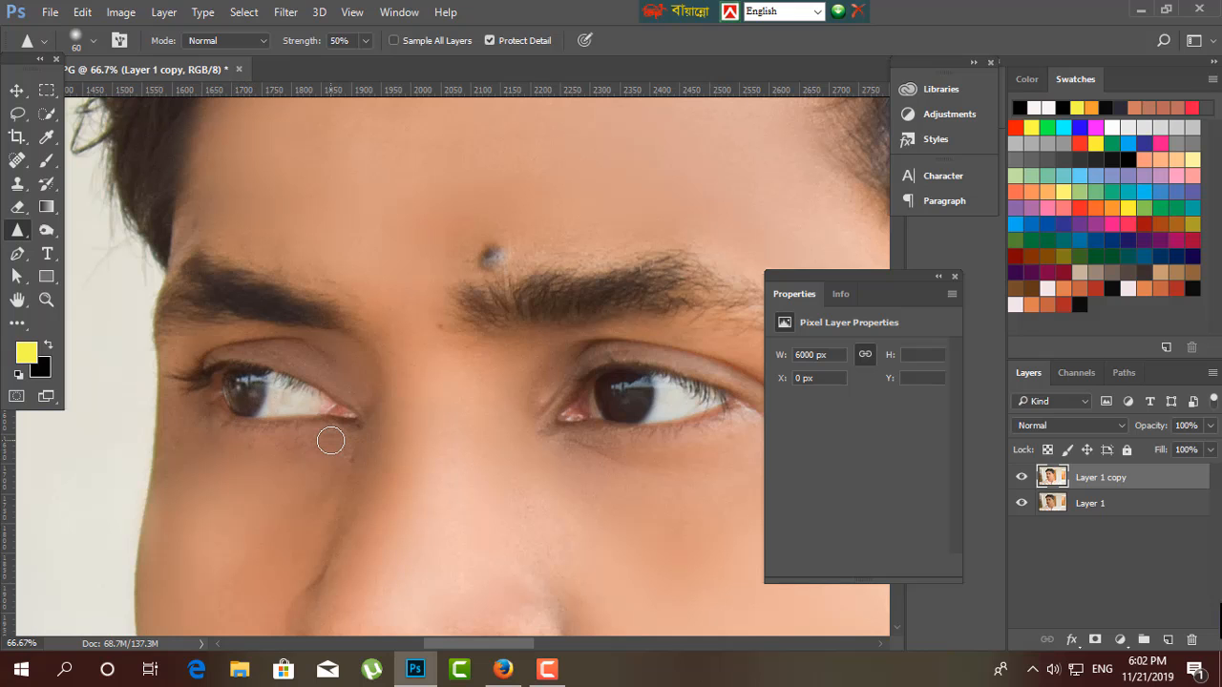
Brush over the iris and white of the subject's left eye with a 70 px History Brush at 100% opacity.
{"action": "key", "text": "ctrl+plus"}
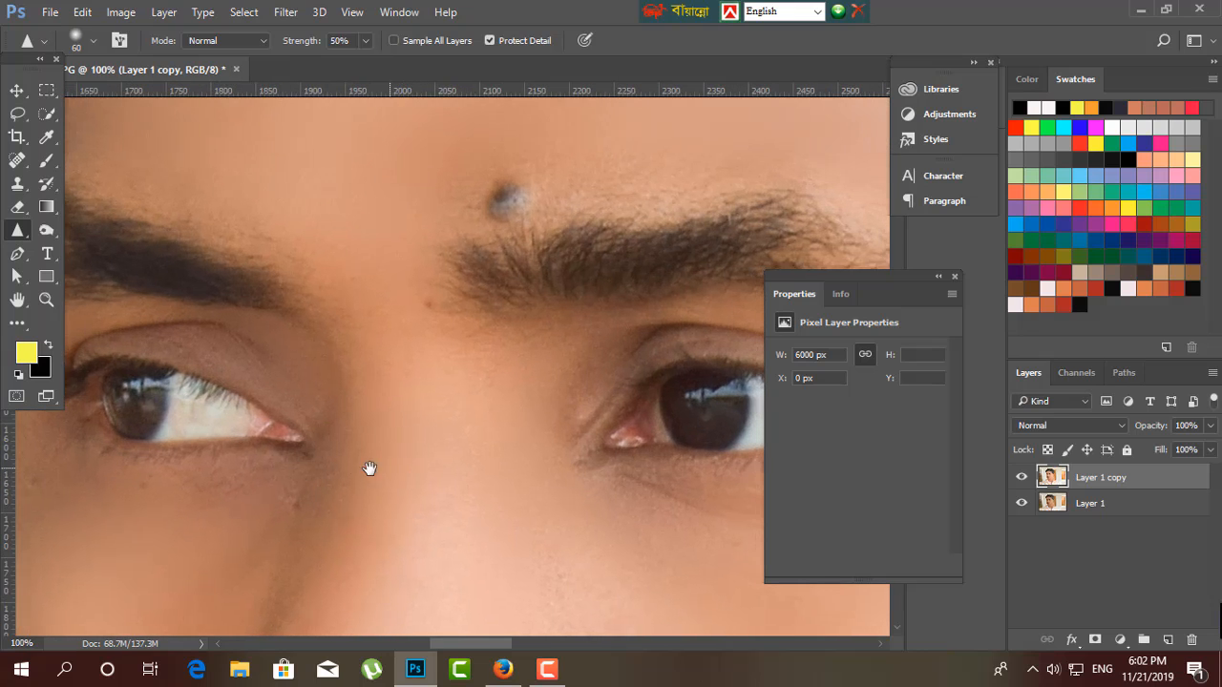
{"action": "left_click_drag", "start_coordinate": [369, 468], "coordinate": [244, 463]}
{"action": "key", "text": "ctrl+plus"}
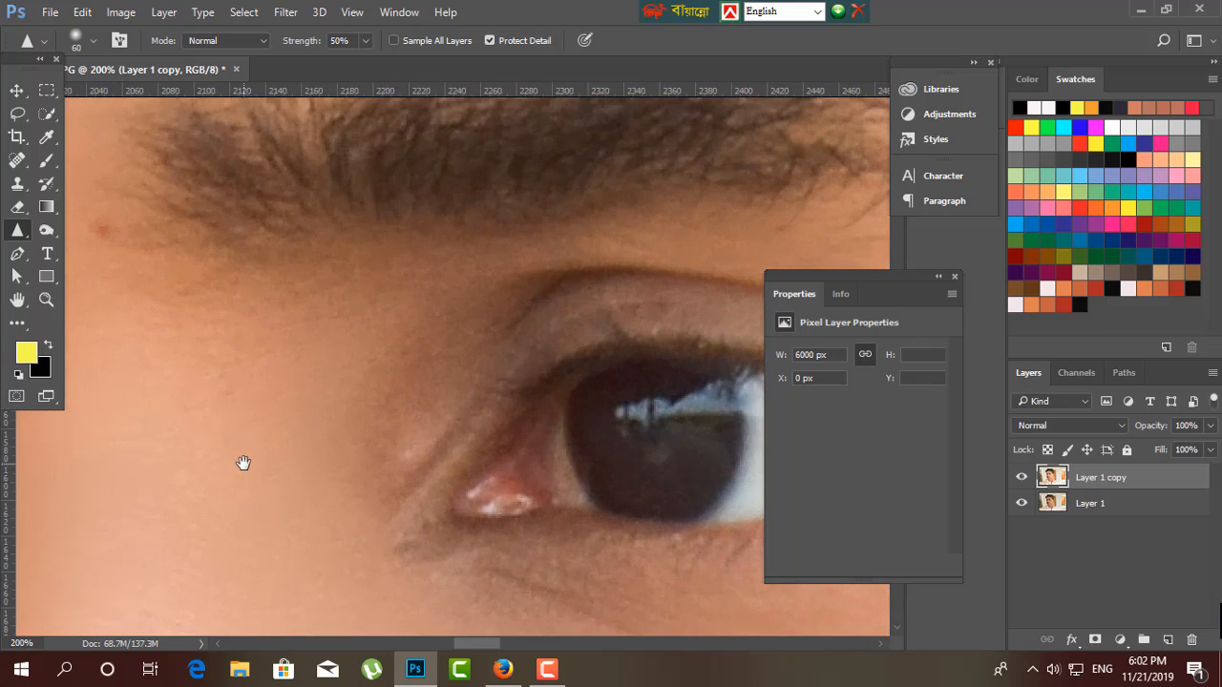
{"action": "left_click_drag", "start_coordinate": [297, 423], "coordinate": [119, 349]}
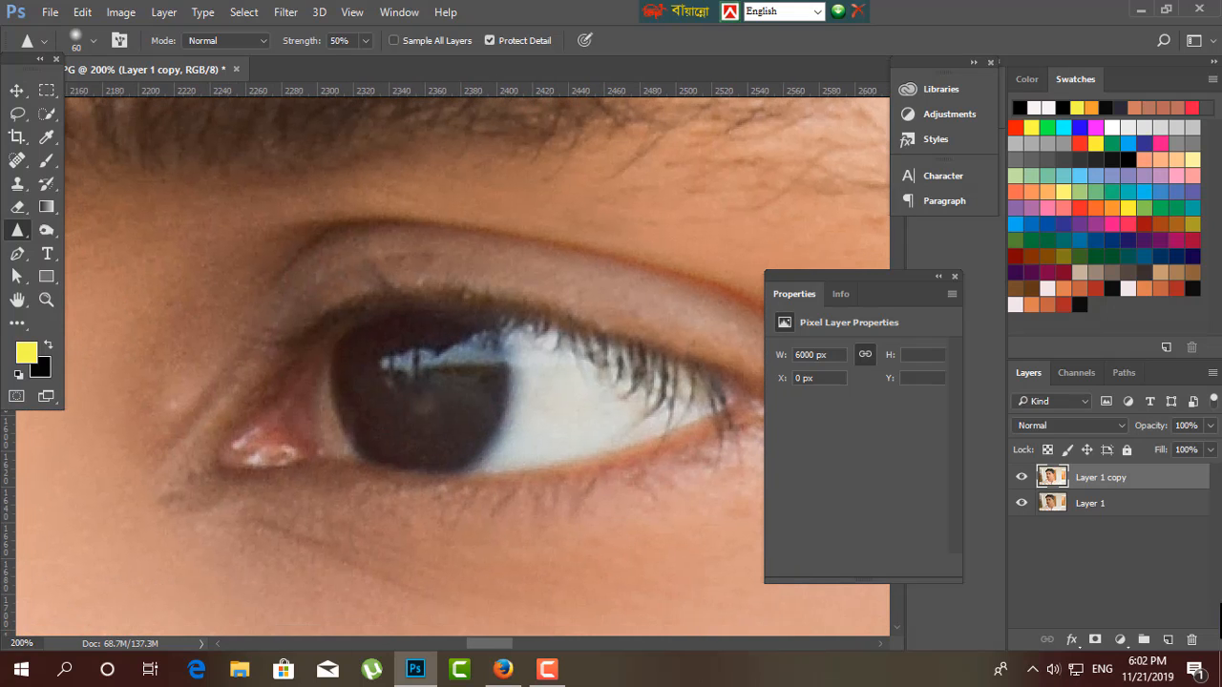
{"action": "left_click", "coordinate": [48, 181]}
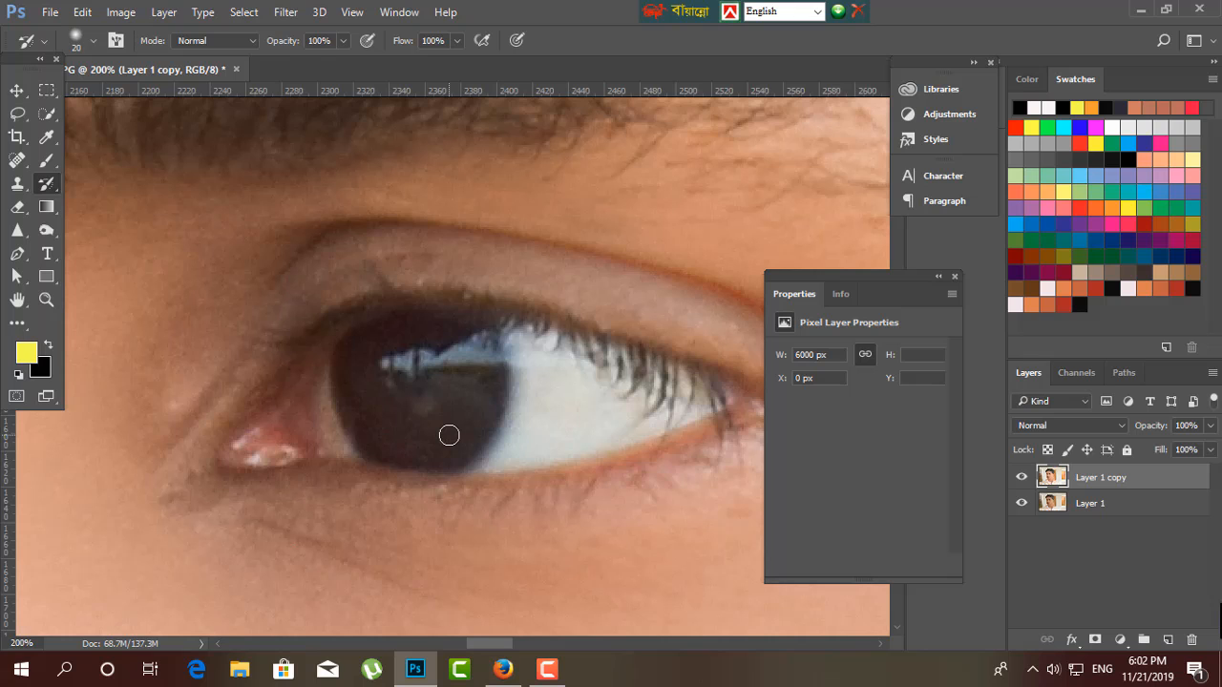
{"action": "key", "text": "bracketright"}
{"action": "key", "text": "bracketright"}
{"action": "key", "text": "bracketright"}
{"action": "key", "text": "bracketright"}
{"action": "key", "text": "bracketright"}
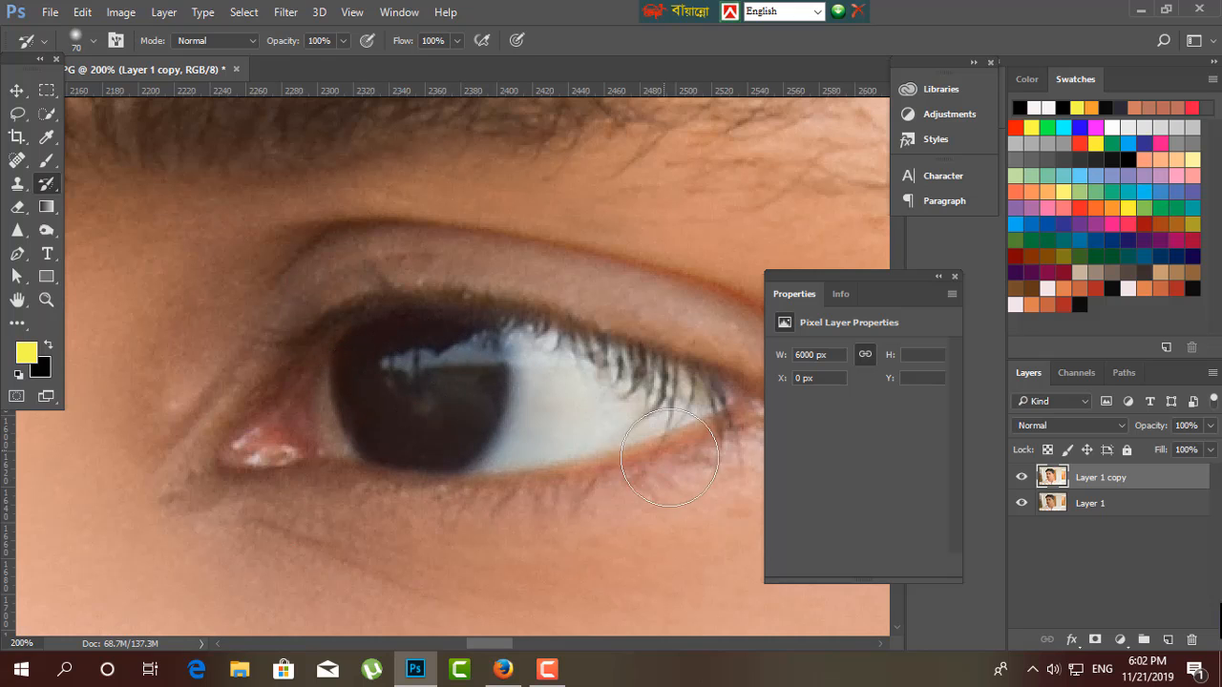
{"action": "key", "text": "ctrl+minus"}
{"action": "key", "text": "ctrl+minus"}
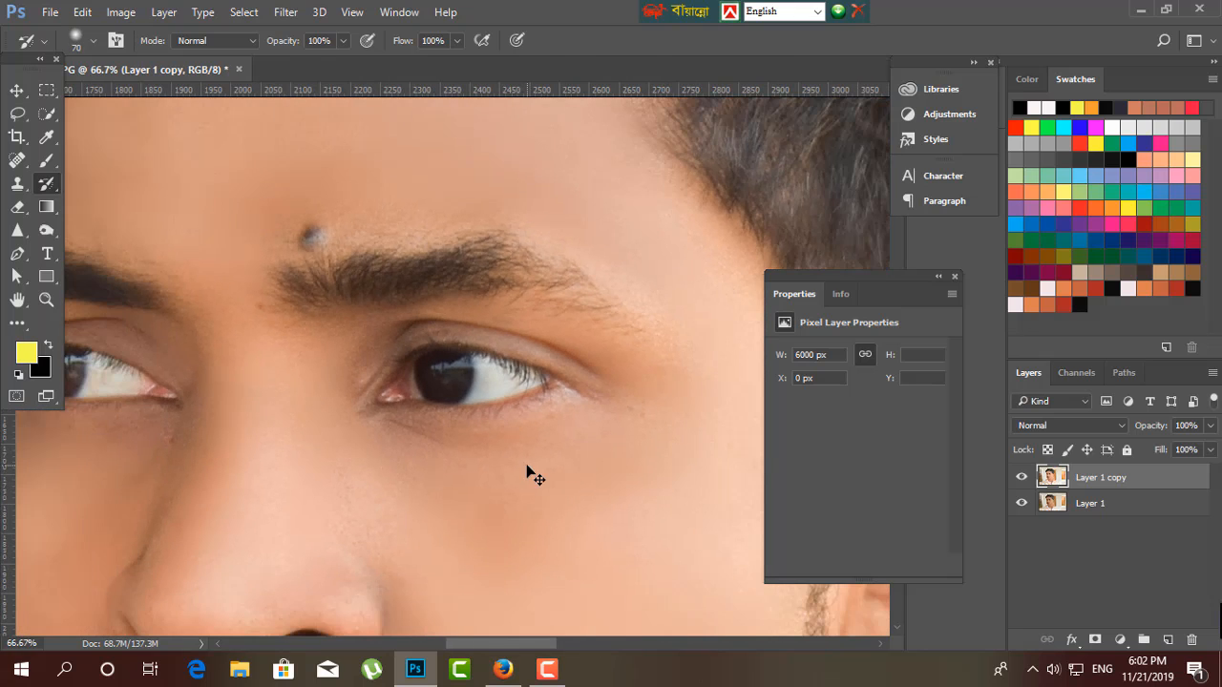
{"action": "mouse_move", "coordinate": [442, 376]}
{"action": "left_mouse_down"}
{"action": "mouse_move", "coordinate": [479, 410]}
{"action": "mouse_move", "coordinate": [454, 384]}
{"action": "mouse_move", "coordinate": [453, 404]}
{"action": "left_mouse_up"}
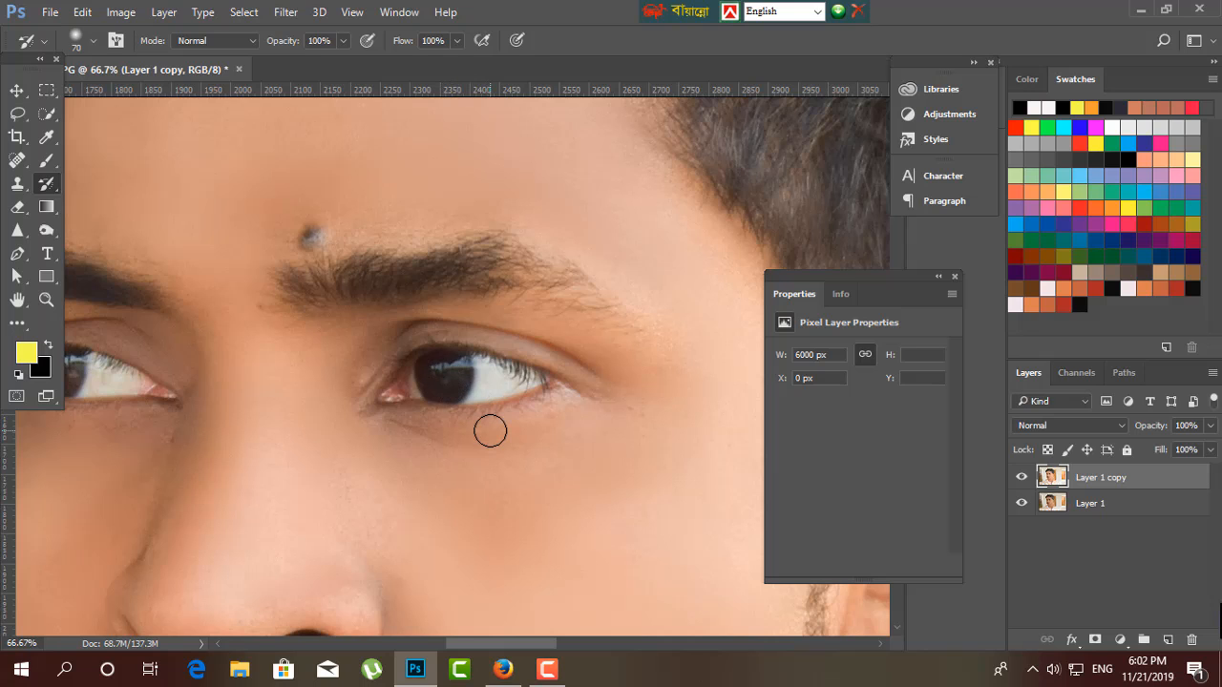
Brush over the iris and white of the subject's right eye with the History Brush.
{"action": "left_click_drag", "start_coordinate": [259, 439], "coordinate": [496, 433]}
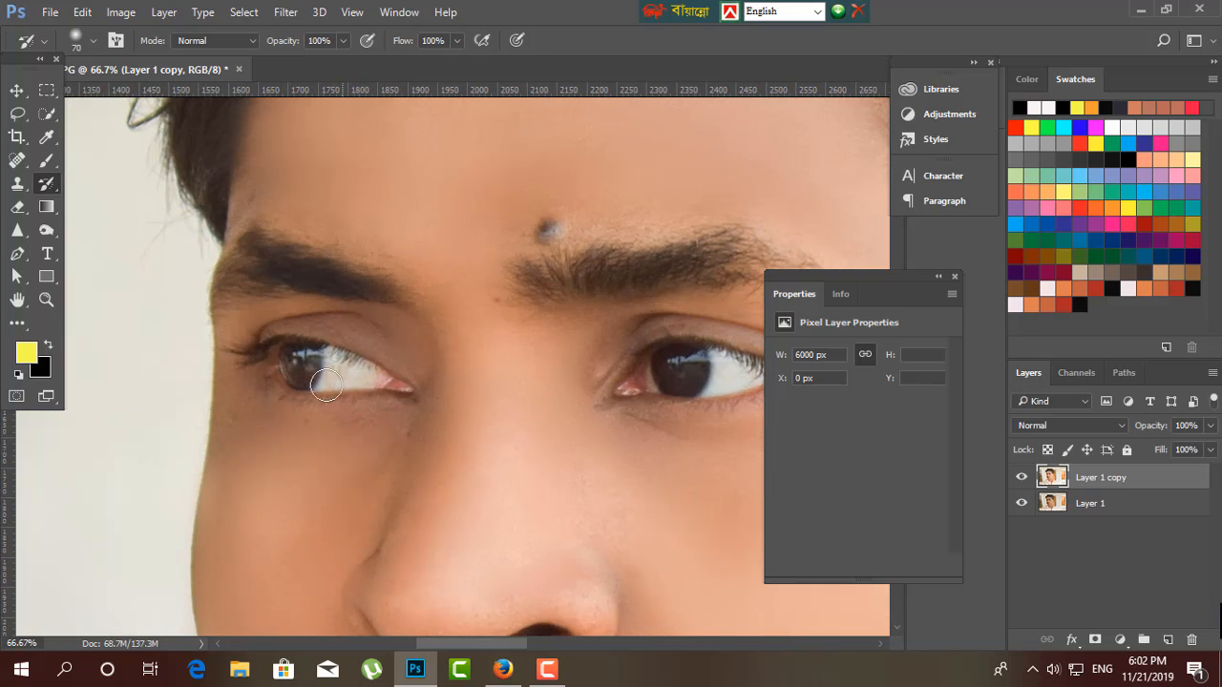
{"action": "left_click_drag", "start_coordinate": [324, 384], "coordinate": [295, 354]}
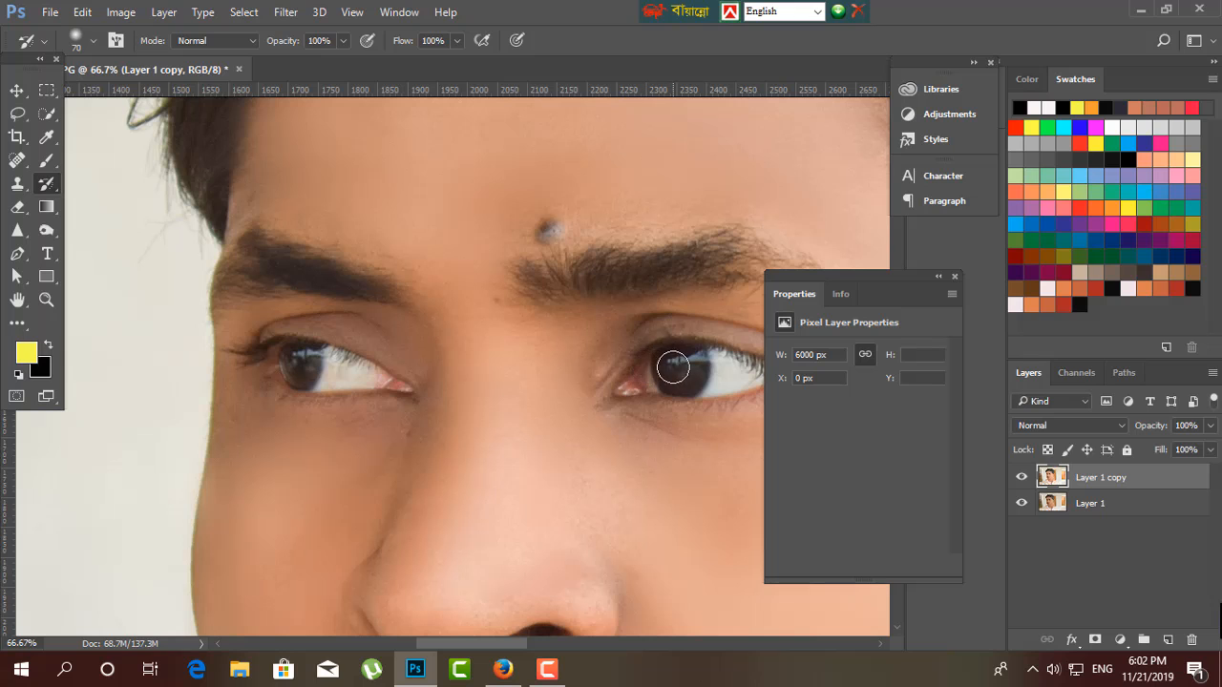
{"action": "key", "text": "ctrl+minus"}
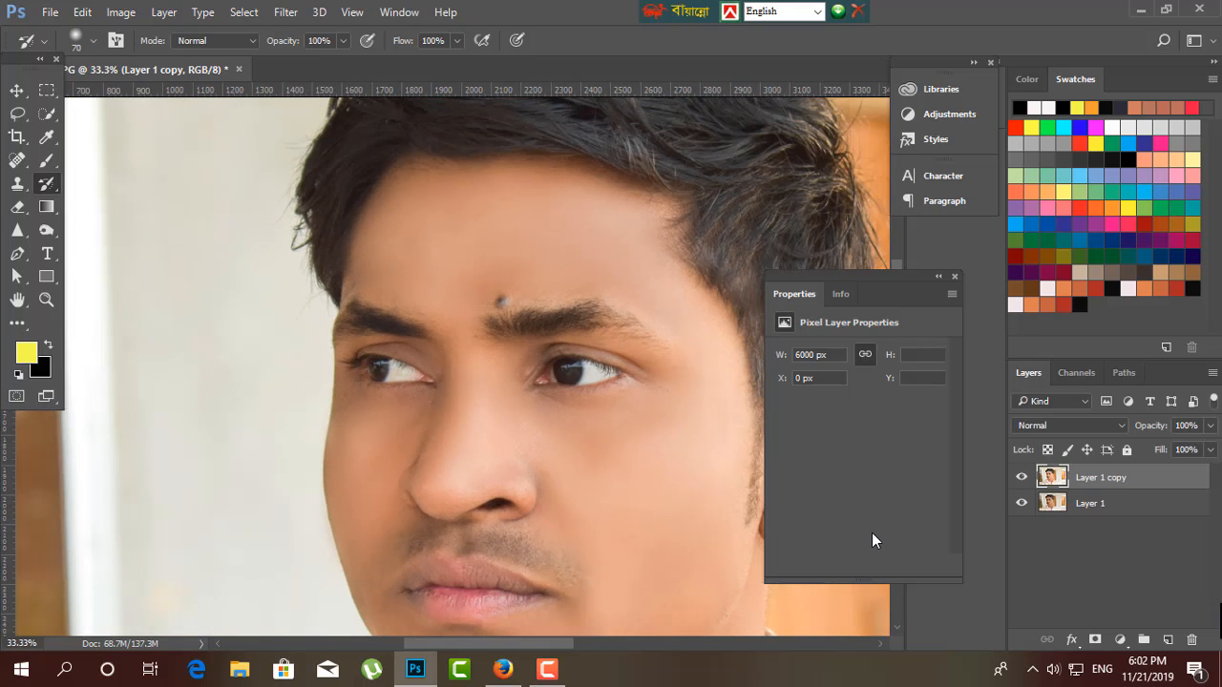
{"action": "key", "text": "ctrl+minus"}
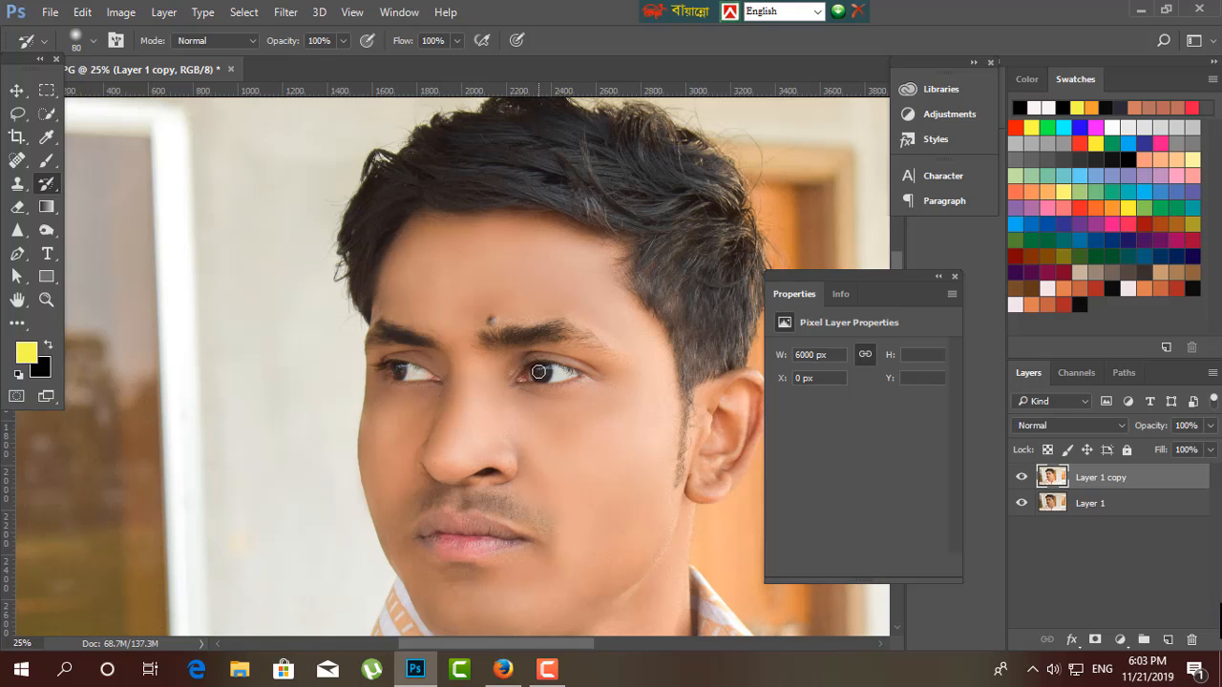
Examine the retouched eyes, face and hair at several magnifications.
{"action": "key", "text": "ctrl+minus"}
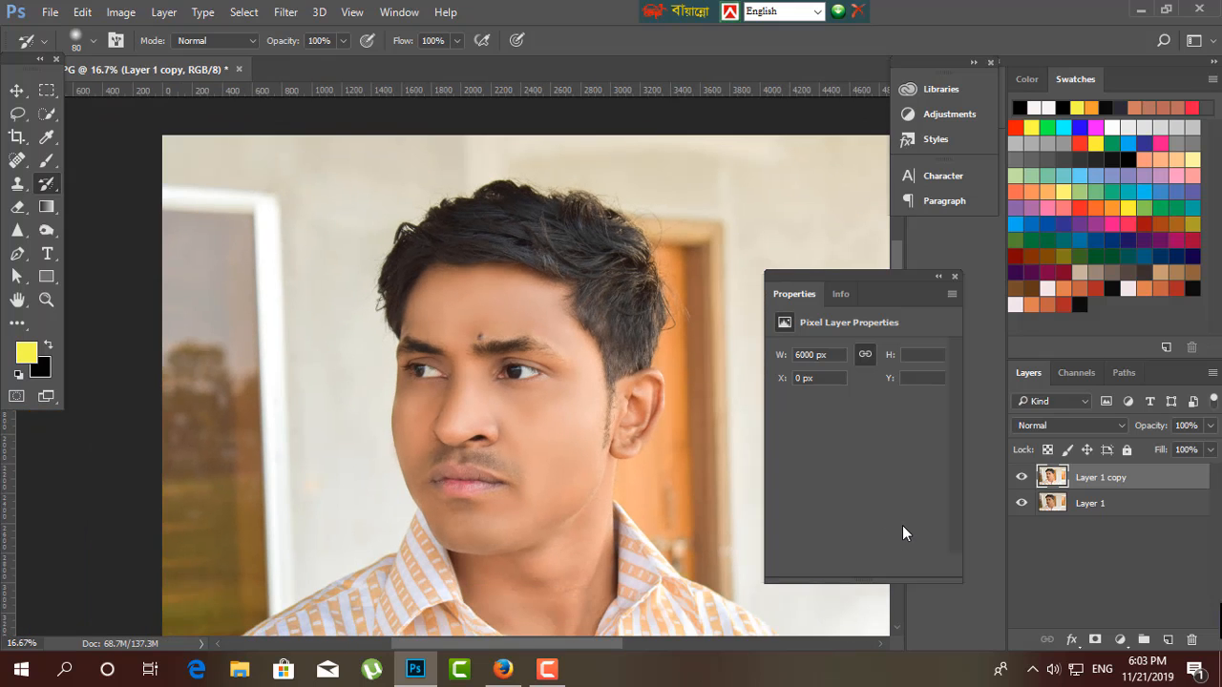
{"action": "key", "text": "ctrl+plus"}
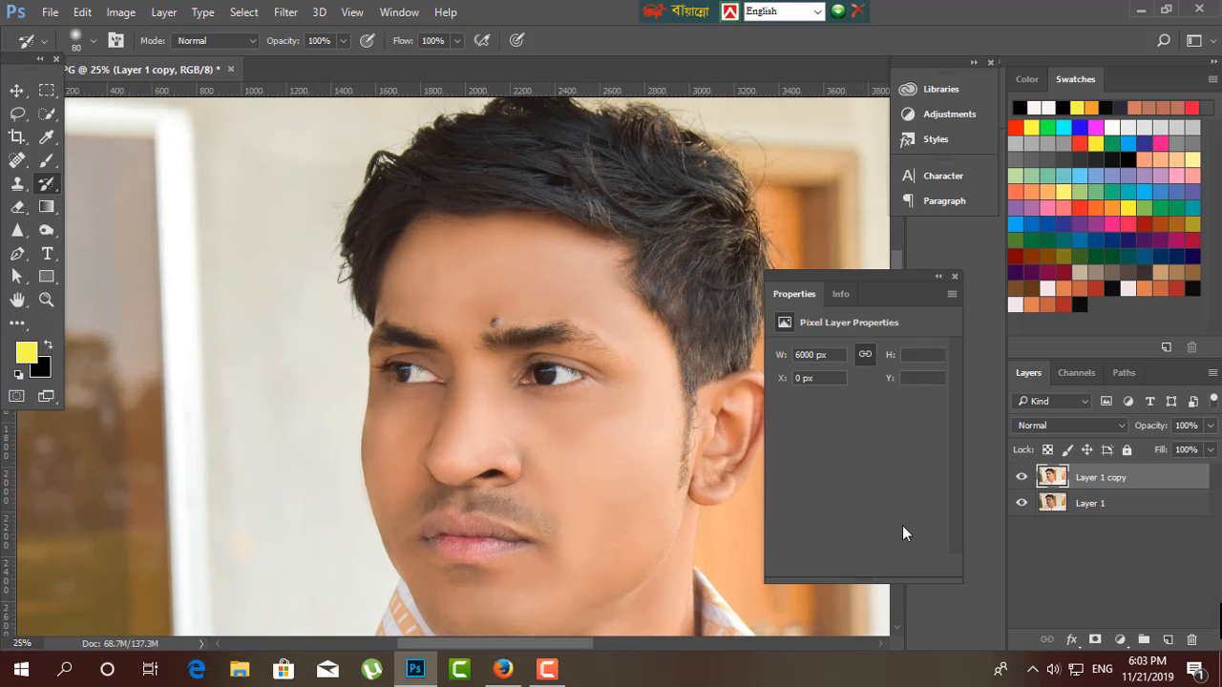
{"action": "key", "text": "ctrl+plus"}
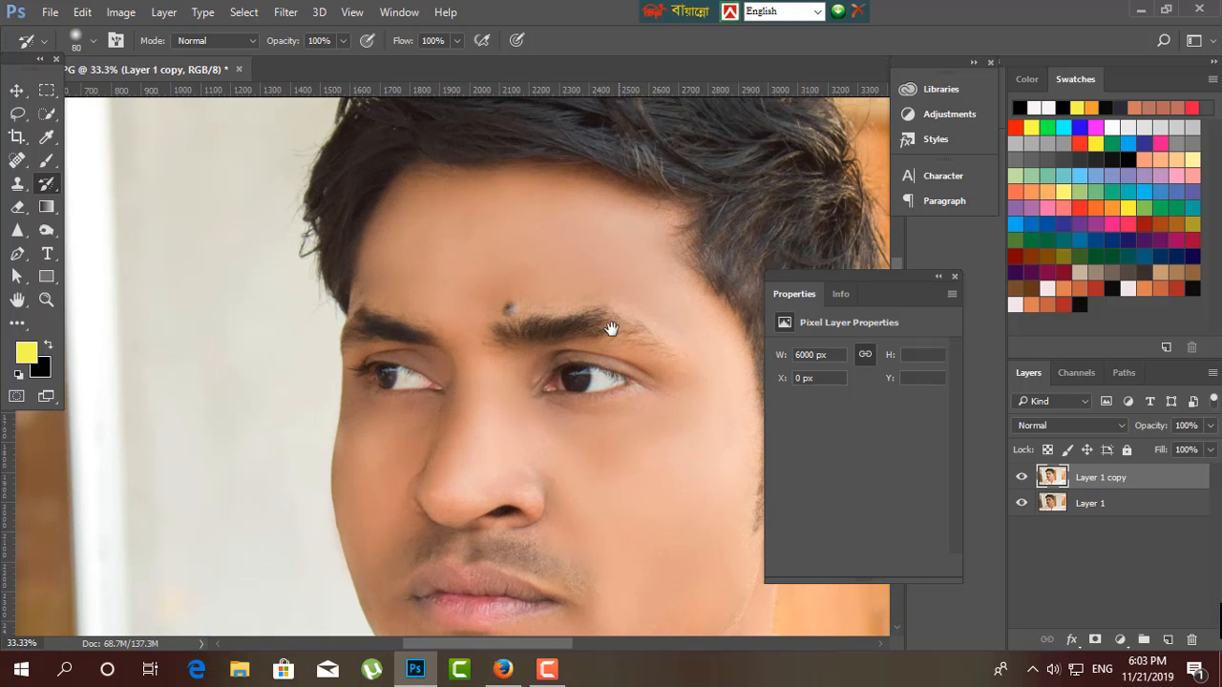
{"action": "left_click_drag", "start_coordinate": [610, 327], "coordinate": [466, 463]}
{"action": "left_click", "coordinate": [18, 89]}
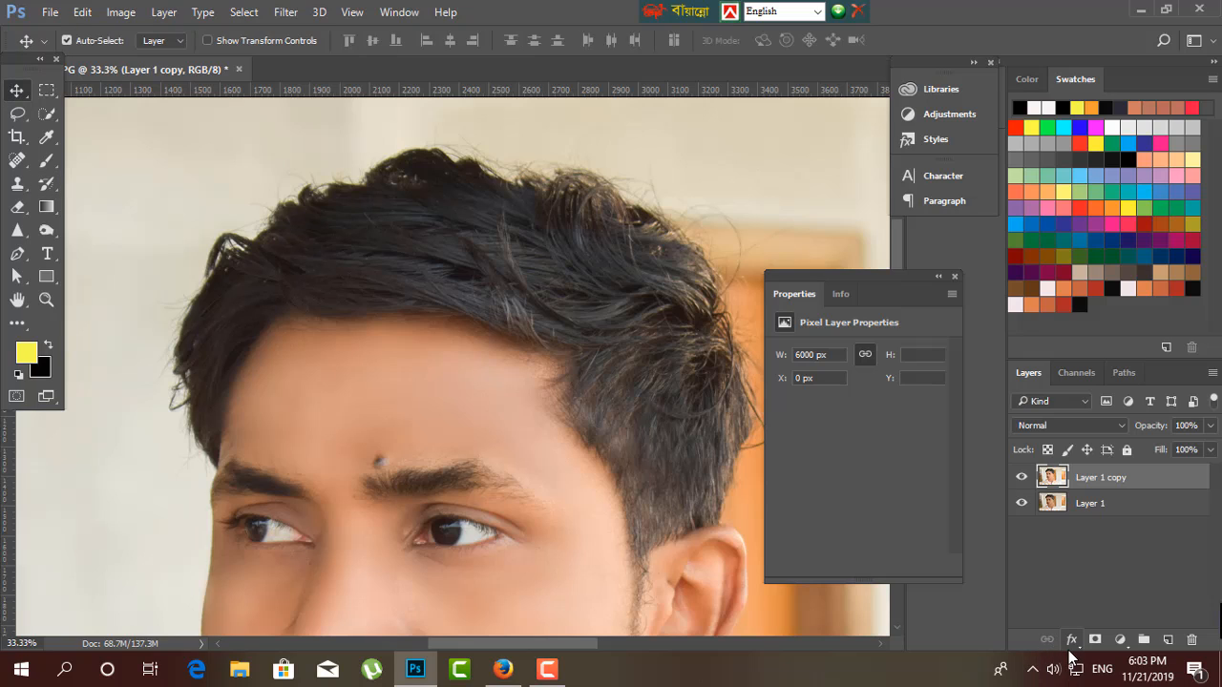
{"action": "key", "text": "ctrl+minus"}
{"action": "key", "text": "ctrl+minus"}
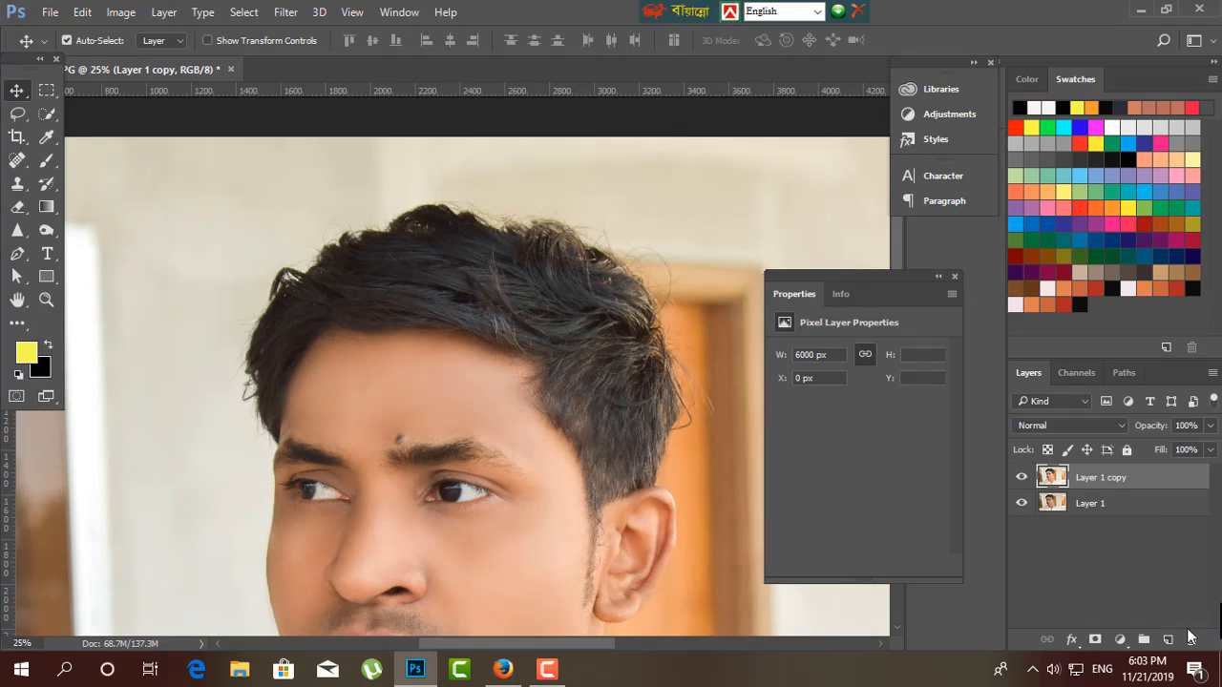
{"action": "left_click", "coordinate": [1121, 642]}
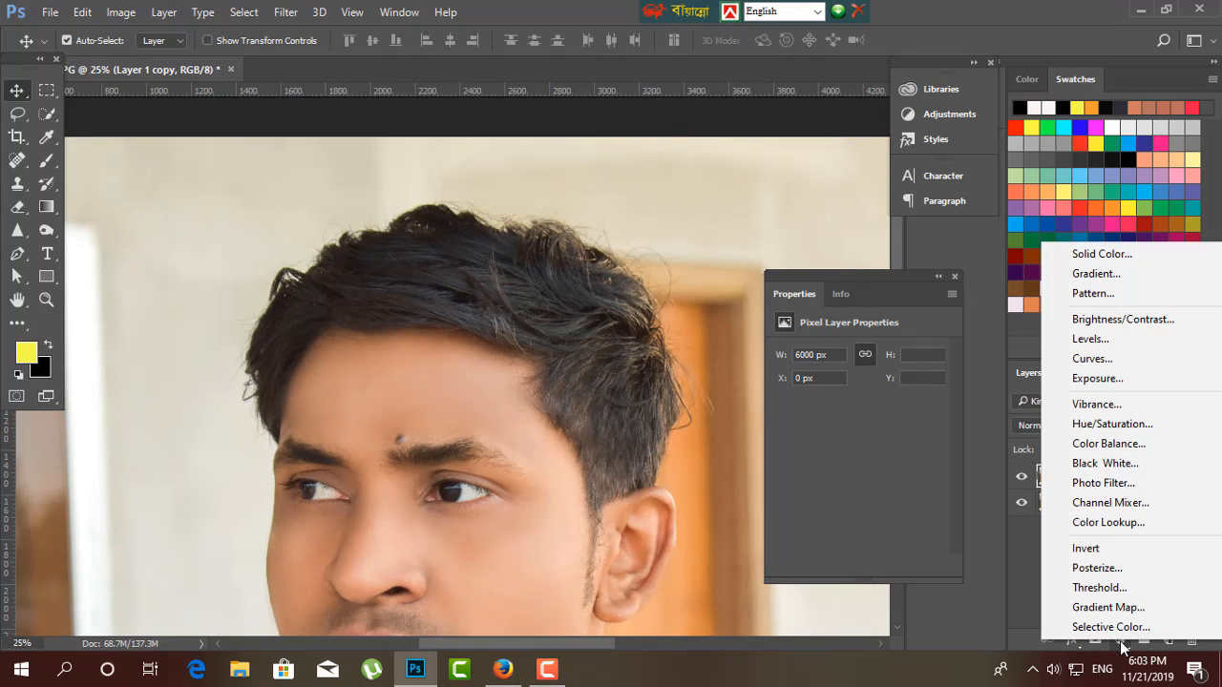
{"action": "left_click", "coordinate": [1110, 425]}
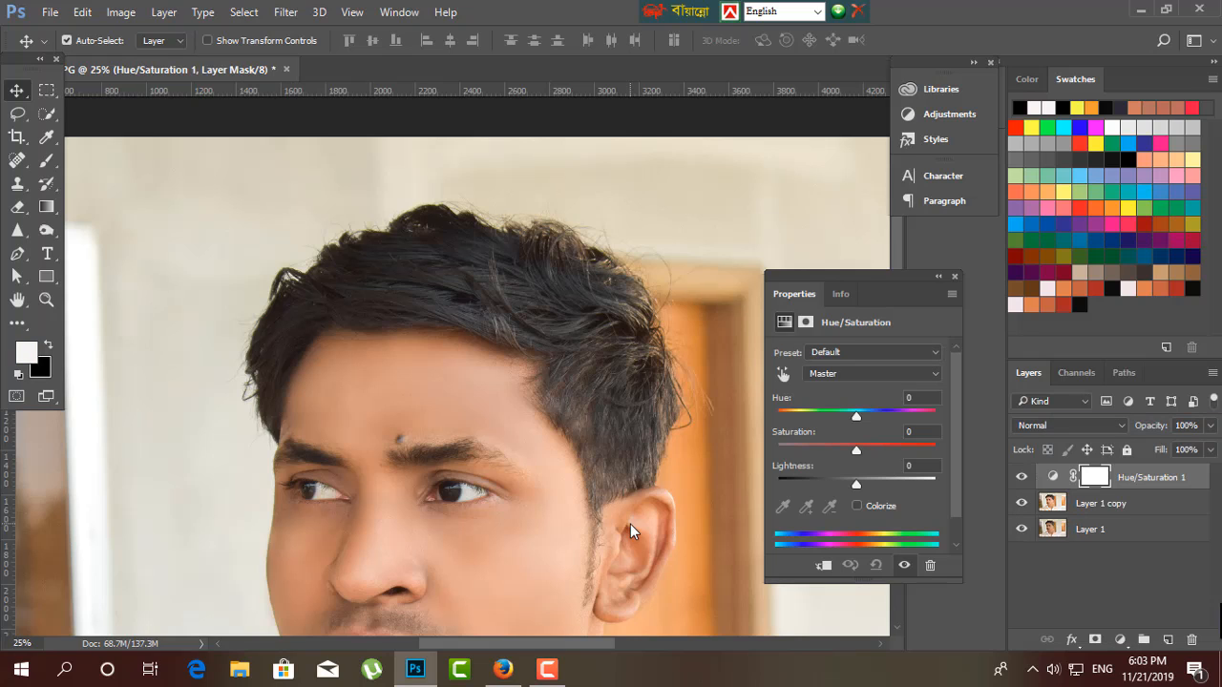
{"action": "left_click", "coordinate": [823, 565]}
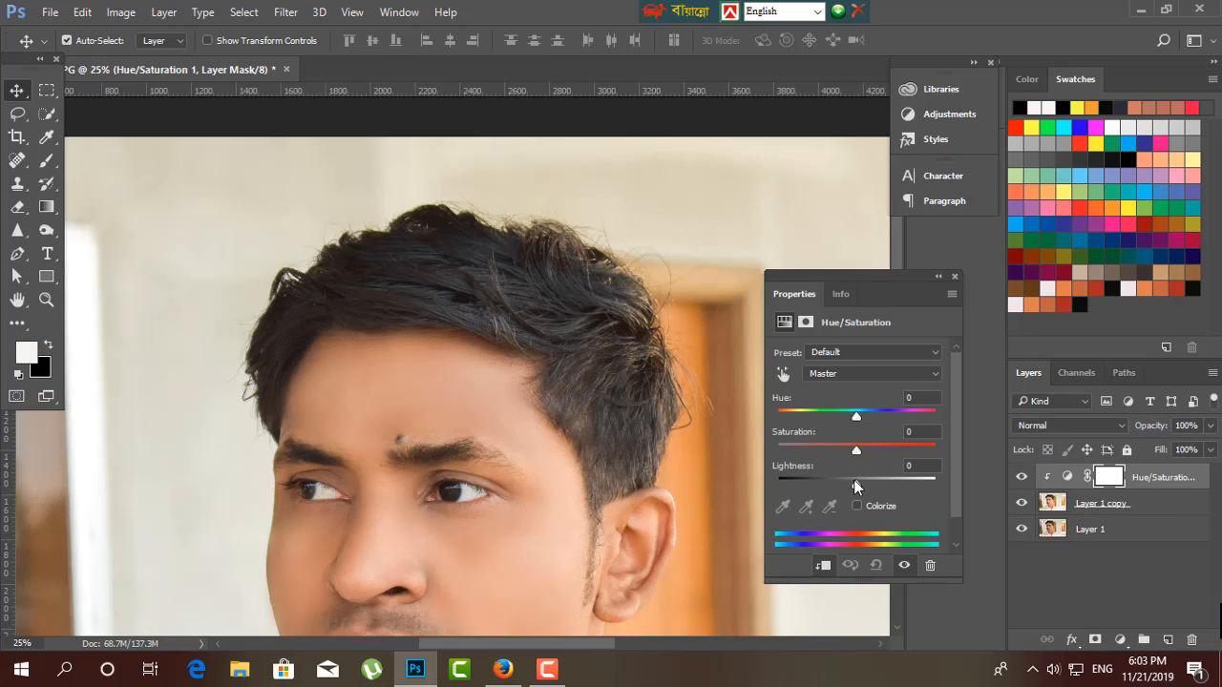
{"action": "left_click_drag", "start_coordinate": [855, 483], "coordinate": [888, 497]}
{"action": "key", "text": "ctrl+z"}
{"action": "key", "text": "ctrl+z"}
Add a Hue/Saturation adjustment layer above the retouched portrait and set its saturation to +2.
{"action": "left_click", "coordinate": [1120, 639]}
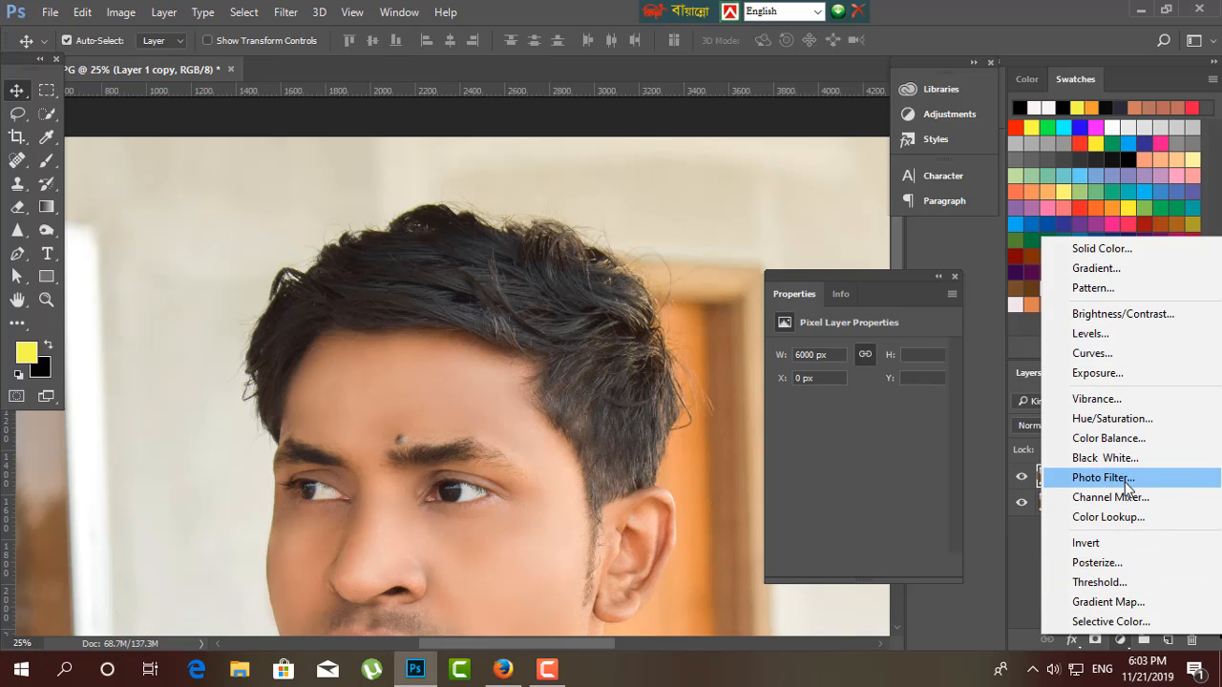
{"action": "left_click", "coordinate": [1106, 421]}
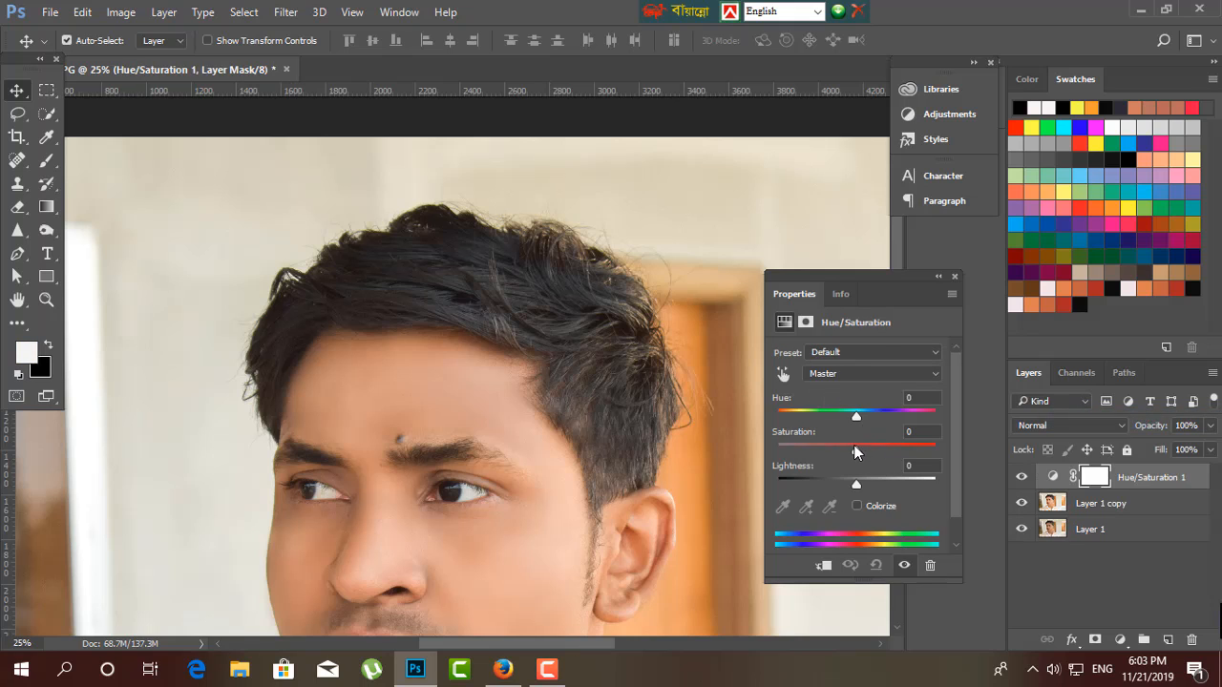
{"action": "mouse_move", "coordinate": [856, 445]}
{"action": "left_mouse_down"}
{"action": "mouse_move", "coordinate": [878, 455]}
{"action": "mouse_move", "coordinate": [859, 443]}
{"action": "left_mouse_up"}
{"action": "key", "text": "ctrl+minus"}
{"action": "key", "text": "ctrl+minus"}
{"action": "key", "text": "ctrl+plus"}
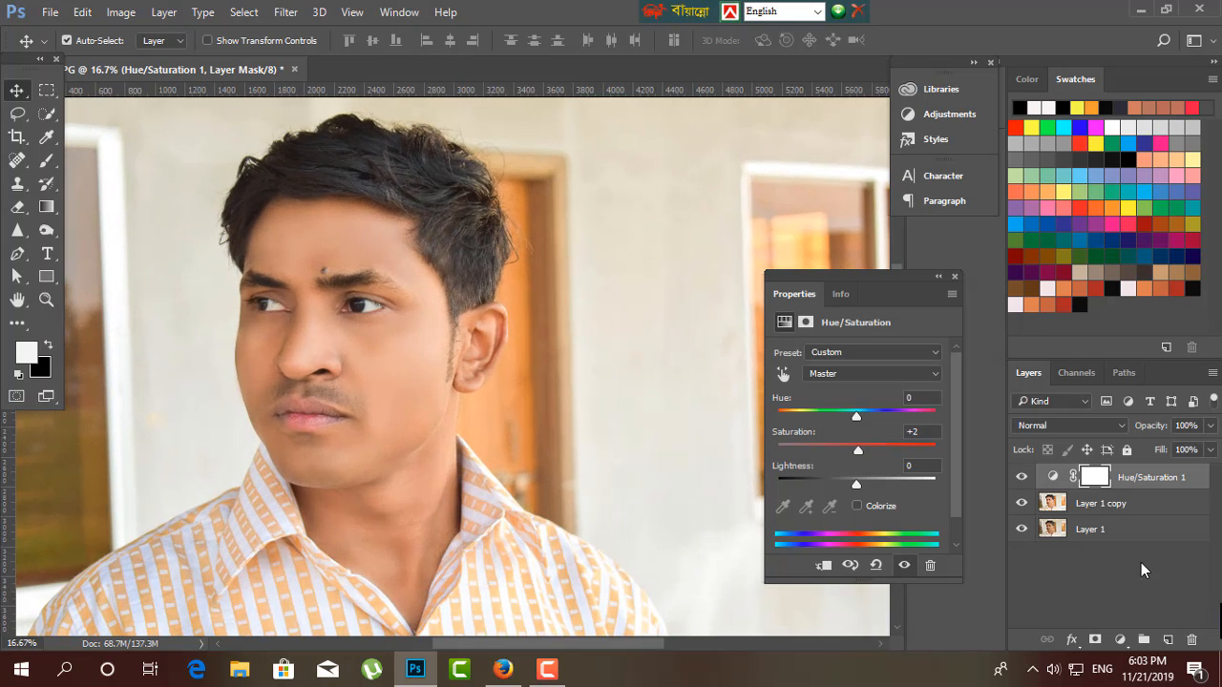
{"action": "left_click", "coordinate": [1104, 598]}
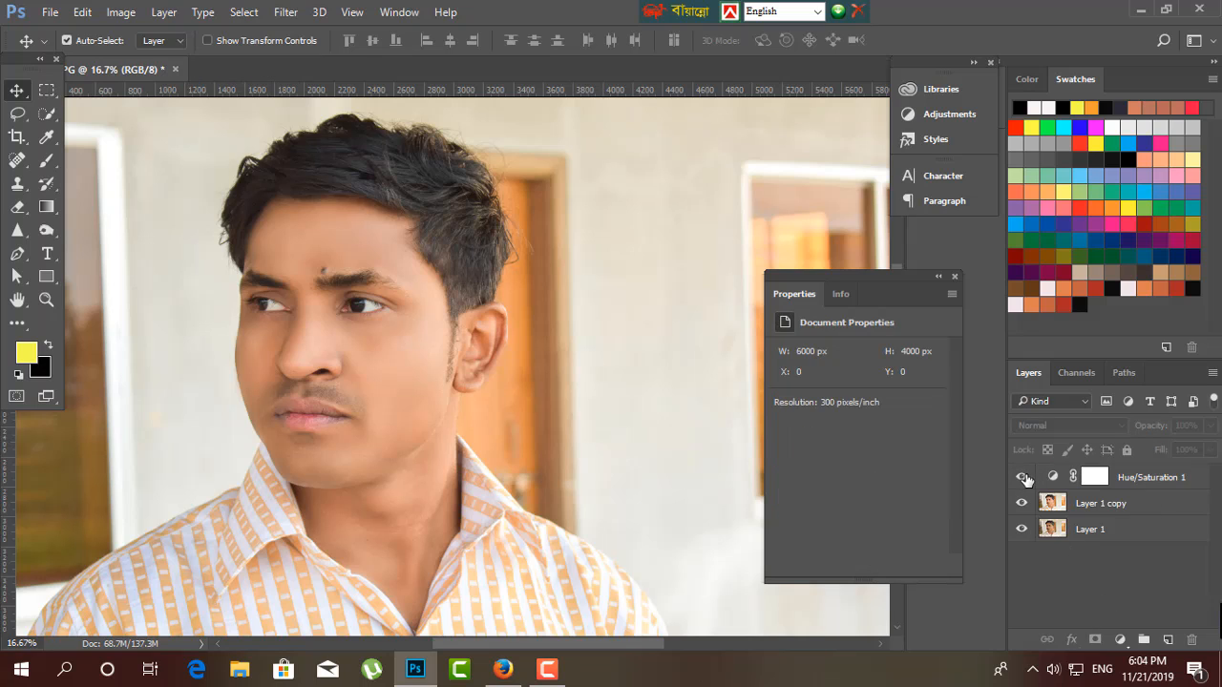
{"action": "left_click", "coordinate": [1163, 486]}
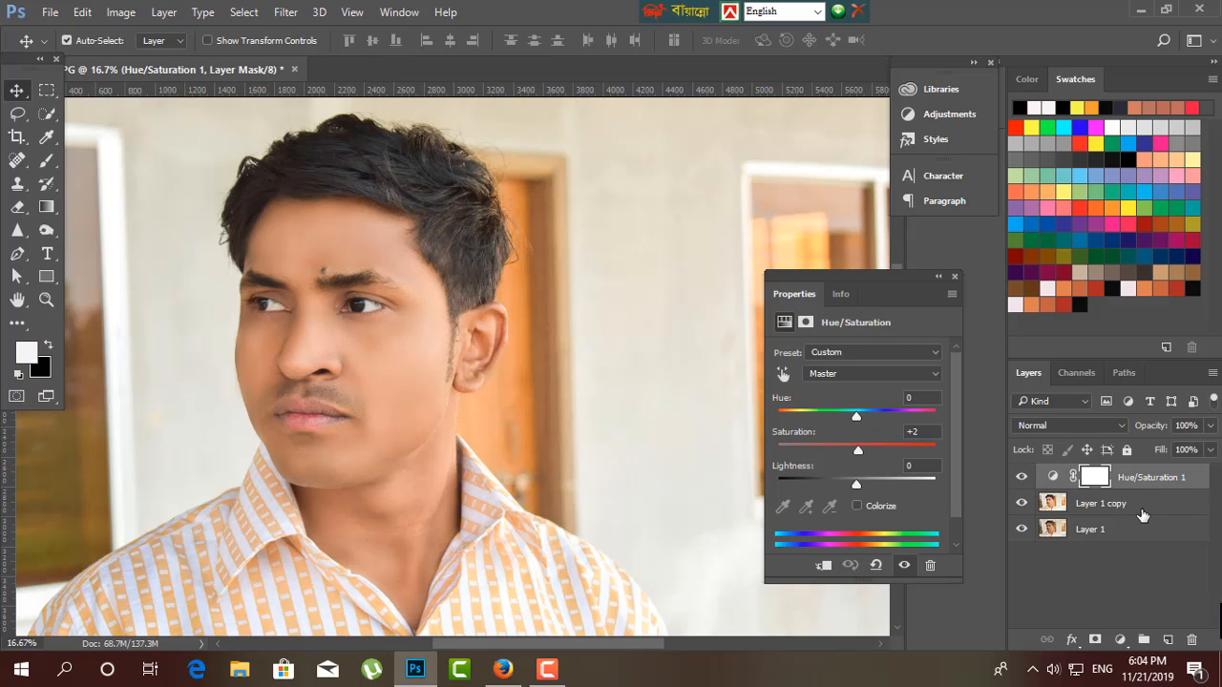